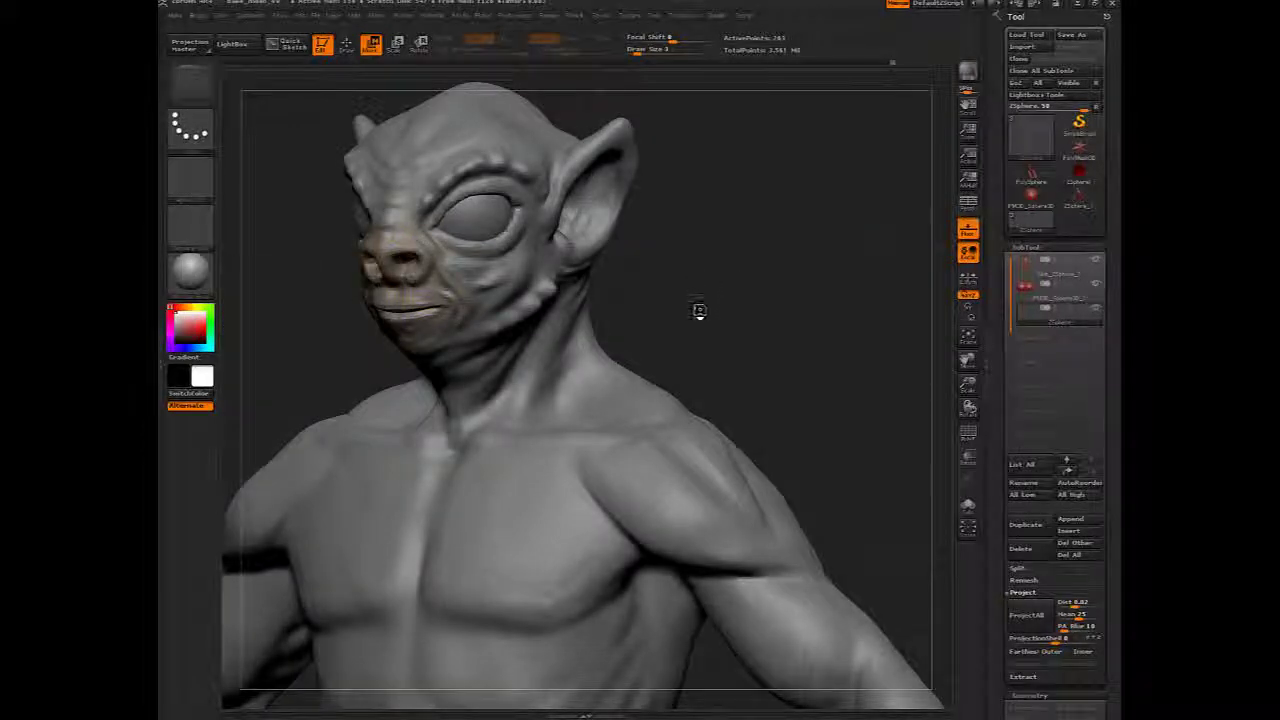
Draw topology edges on the cheek beside the mouth corner, extending the existing nose and mouth retopology
{"action": "mouse_move", "coordinate": [744, 288]}
{"action": "left_mouse_down"}
{"action": "mouse_move", "coordinate": [890, 287]}
{"action": "mouse_move", "coordinate": [749, 293]}
{"action": "mouse_move", "coordinate": [775, 320]}
{"action": "mouse_move", "coordinate": [787, 375]}
{"action": "left_mouse_up"}
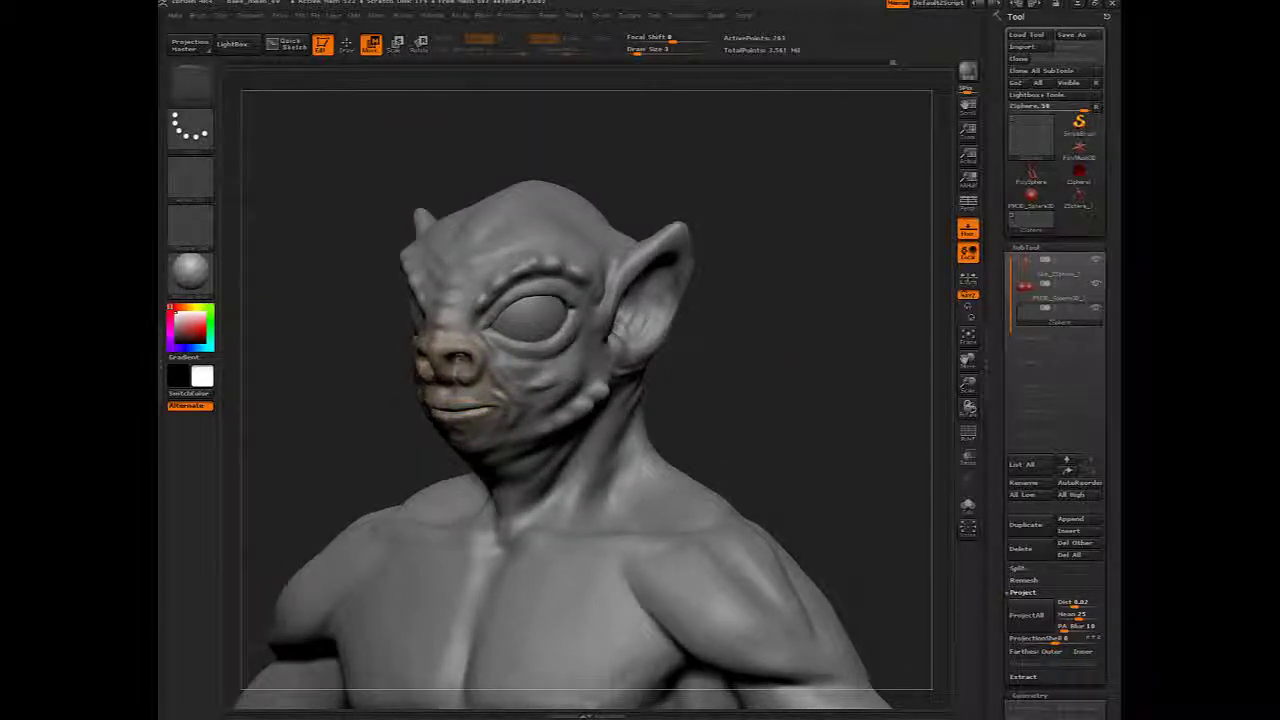
{"action": "left_click_drag", "start_coordinate": [787, 375], "coordinate": [785, 355], "text": "alt"}
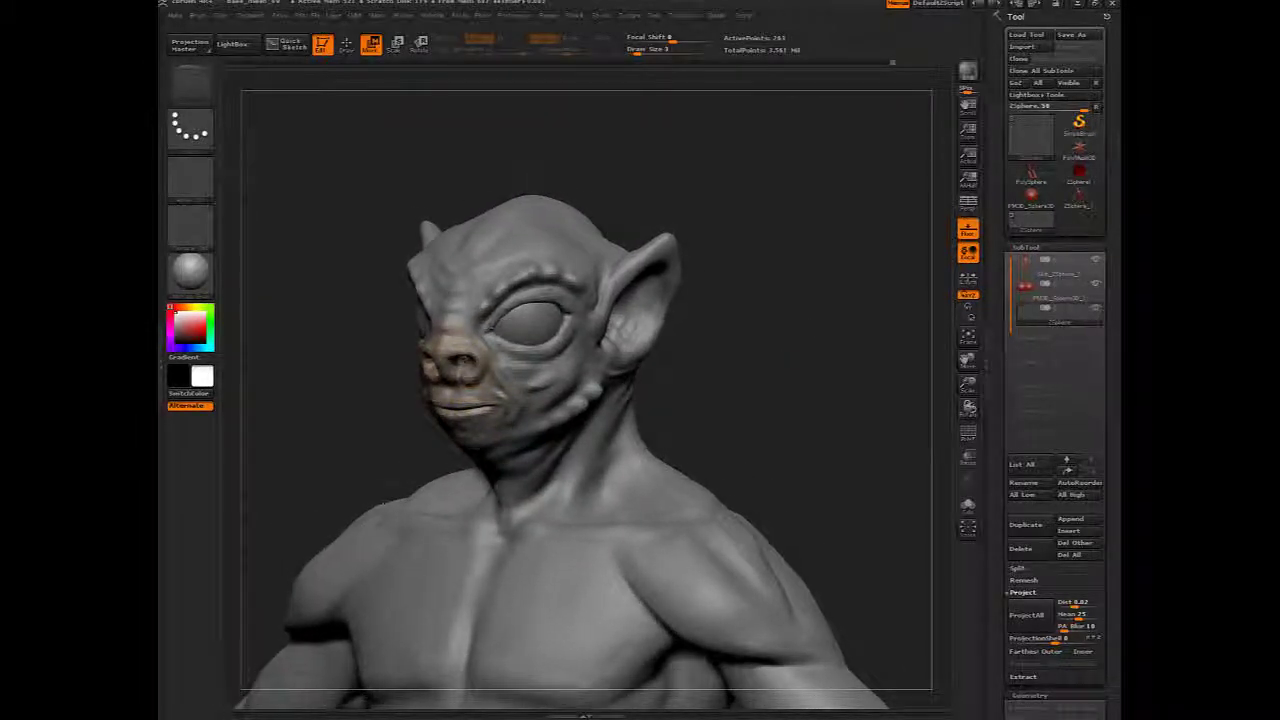
{"action": "key", "text": "q"}
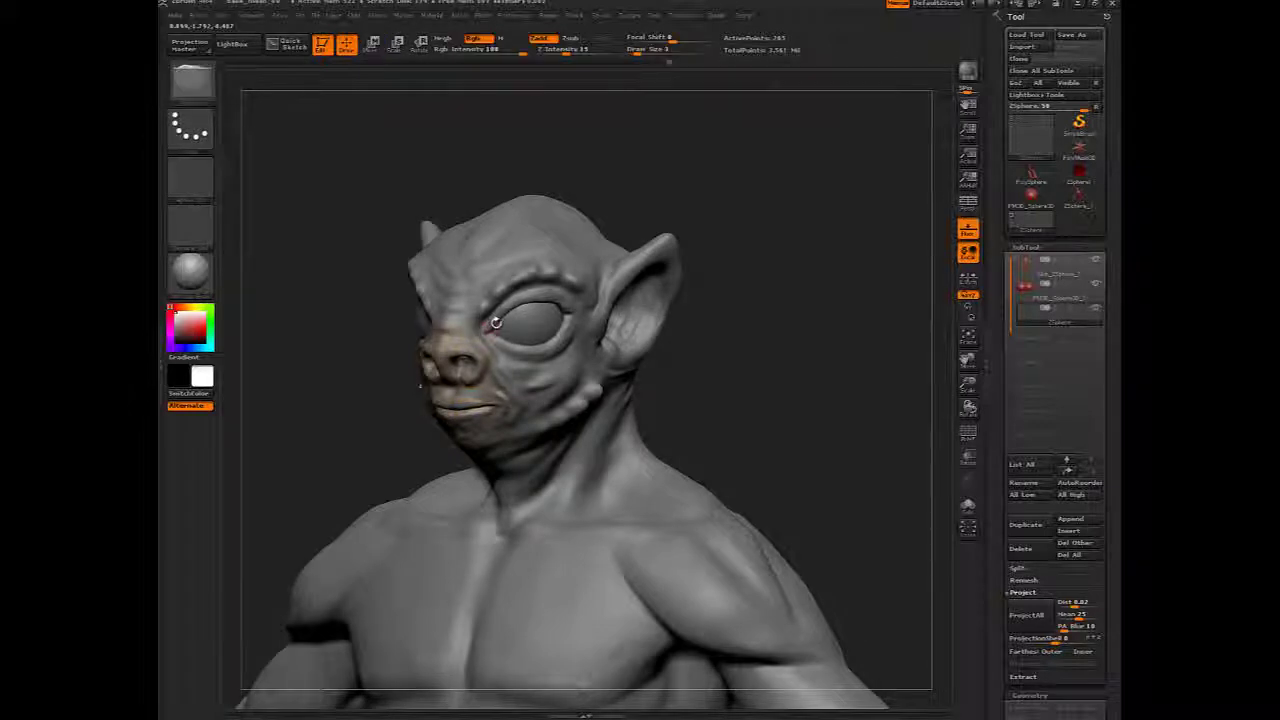
{"action": "left_click_drag", "start_coordinate": [714, 280], "coordinate": [700, 480], "text": "alt"}
{"action": "left_click_drag", "start_coordinate": [535, 321], "coordinate": [503, 409], "text": "alt"}
{"action": "mouse_move", "coordinate": [880, 484]}
{"action": "left_mouse_down", "text": "alt"}
{"action": "mouse_move", "coordinate": [786, 503]}
{"action": "mouse_move", "coordinate": [826, 362]}
{"action": "mouse_move", "coordinate": [680, 386]}
{"action": "left_mouse_up", "text": "alt"}
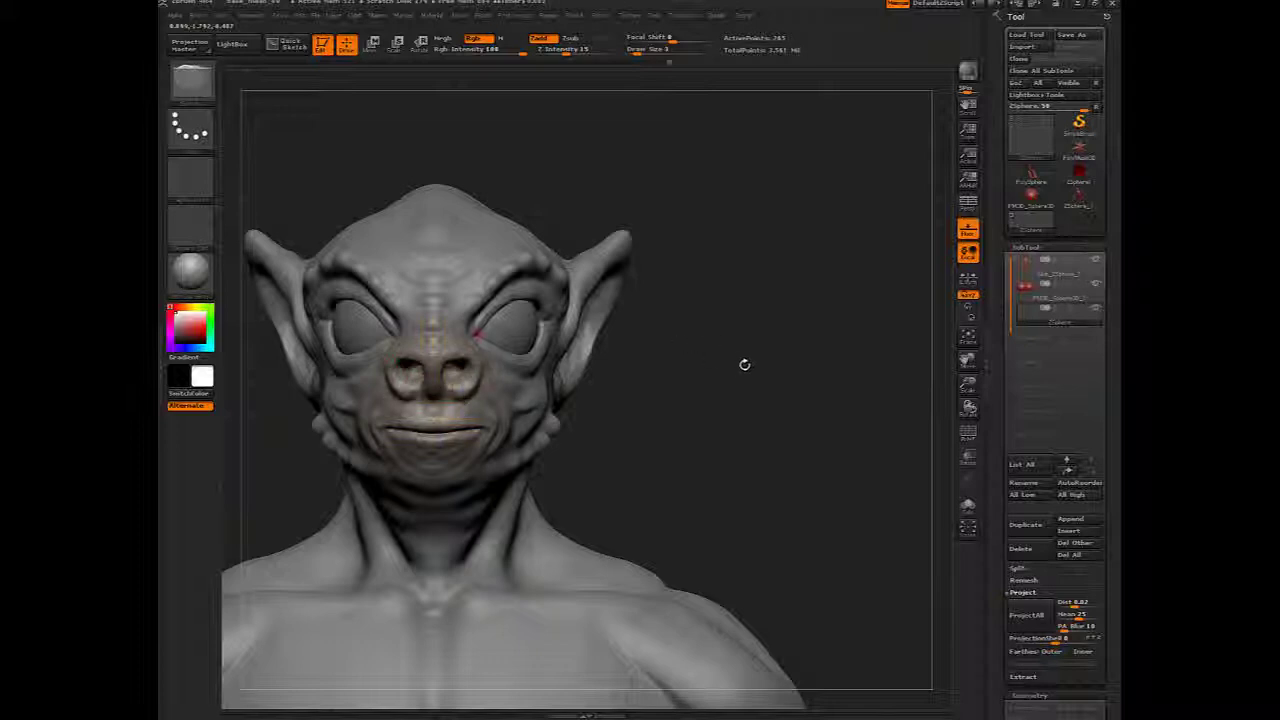
{"action": "left_click_drag", "start_coordinate": [743, 363], "coordinate": [722, 369]}
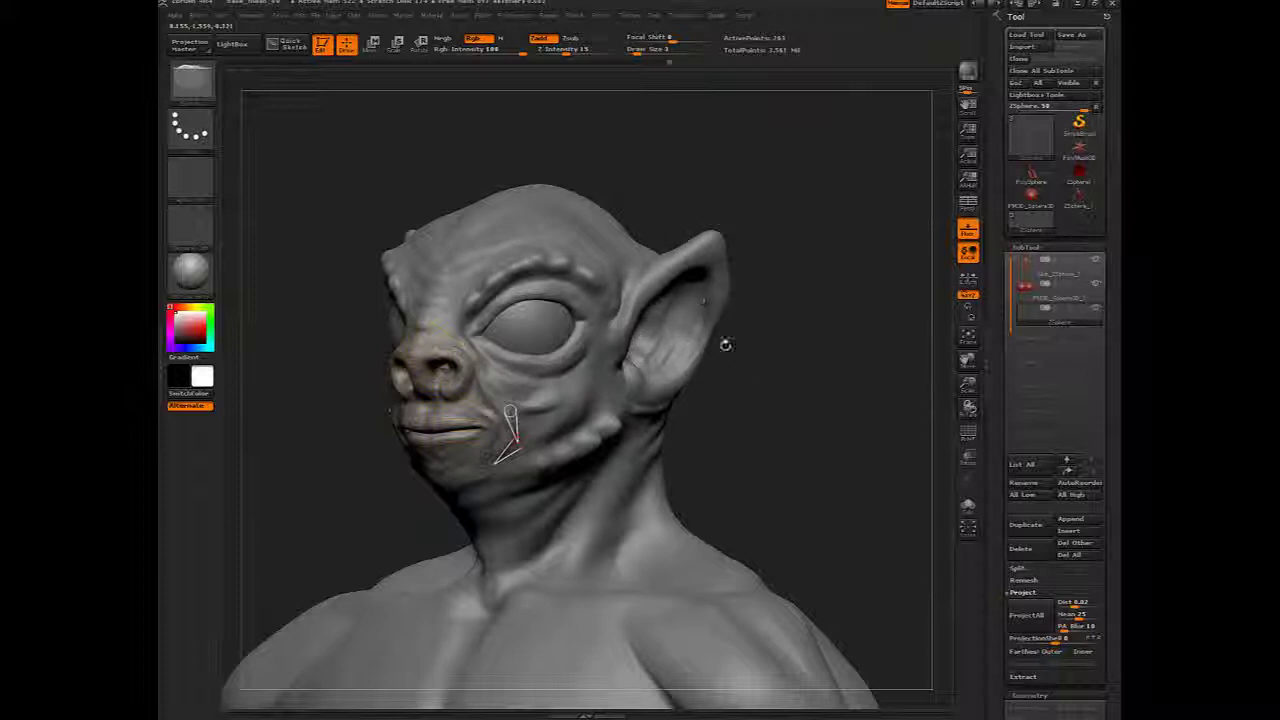
Draw topology edges around the inner corner of the eye, undoing the misplaced points
{"action": "mouse_move", "coordinate": [815, 410]}
{"action": "left_mouse_down"}
{"action": "mouse_move", "coordinate": [837, 406]}
{"action": "mouse_move", "coordinate": [791, 440]}
{"action": "mouse_move", "coordinate": [715, 430]}
{"action": "left_mouse_up"}
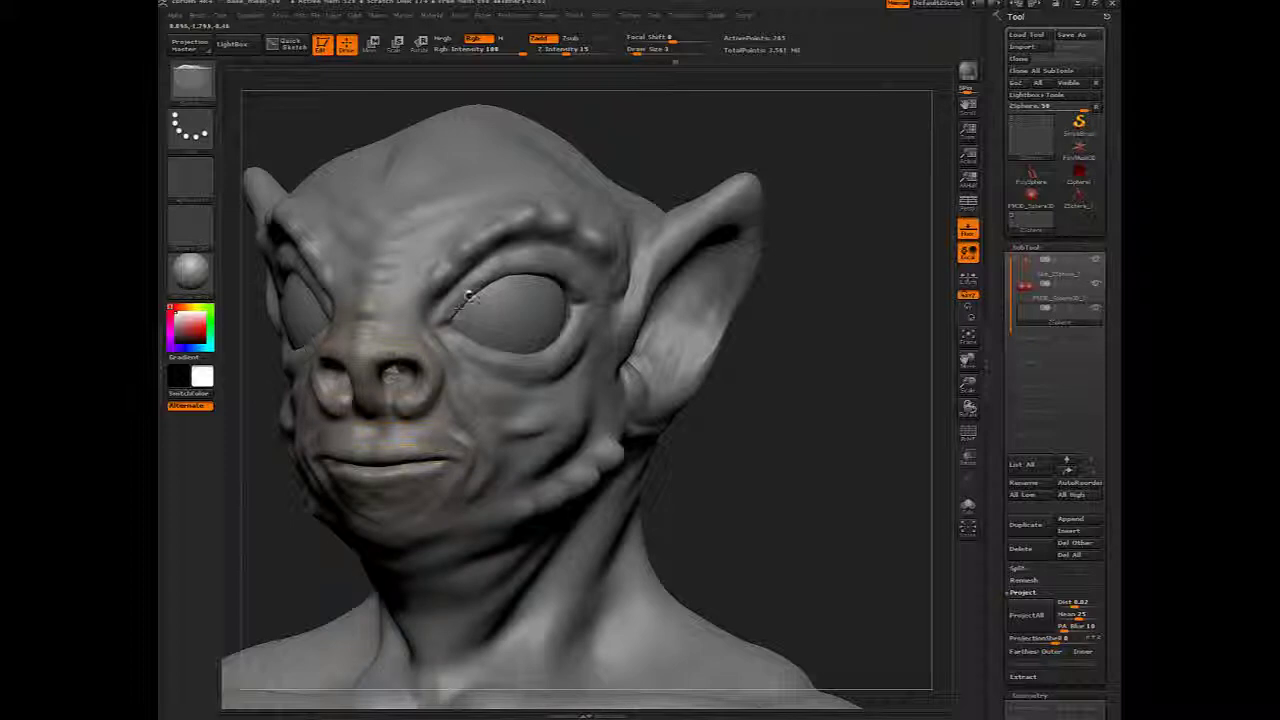
{"action": "mouse_move", "coordinate": [471, 294]}
{"action": "left_mouse_down"}
{"action": "mouse_move", "coordinate": [518, 270]}
{"action": "mouse_move", "coordinate": [550, 272]}
{"action": "mouse_move", "coordinate": [575, 300]}
{"action": "mouse_move", "coordinate": [539, 358]}
{"action": "mouse_move", "coordinate": [448, 324]}
{"action": "left_mouse_up"}
{"action": "left_click_drag", "start_coordinate": [790, 390], "coordinate": [733, 388]}
{"action": "left_click", "coordinate": [430, 319]}
{"action": "mouse_move", "coordinate": [820, 345]}
{"action": "left_mouse_down"}
{"action": "mouse_move", "coordinate": [825, 378]}
{"action": "mouse_move", "coordinate": [797, 411]}
{"action": "mouse_move", "coordinate": [840, 404]}
{"action": "left_mouse_up"}
{"action": "key", "text": "ctrl+z"}
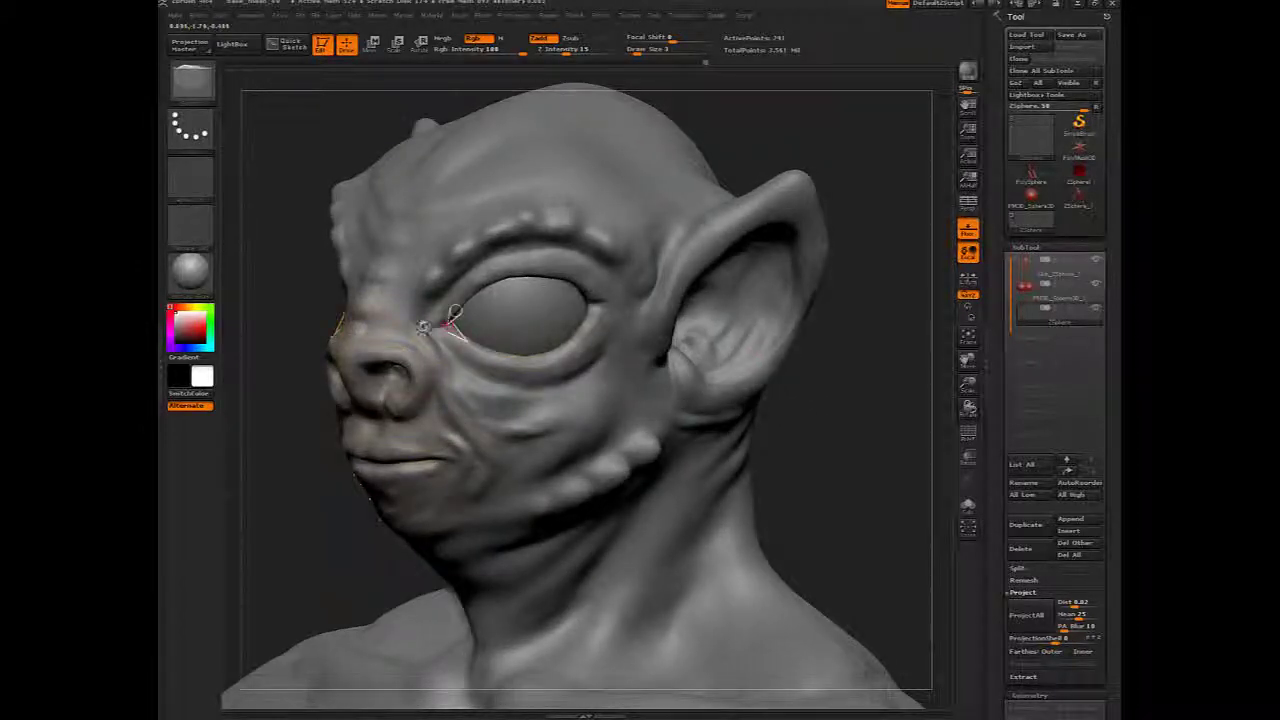
{"action": "key", "text": "ctrl+z"}
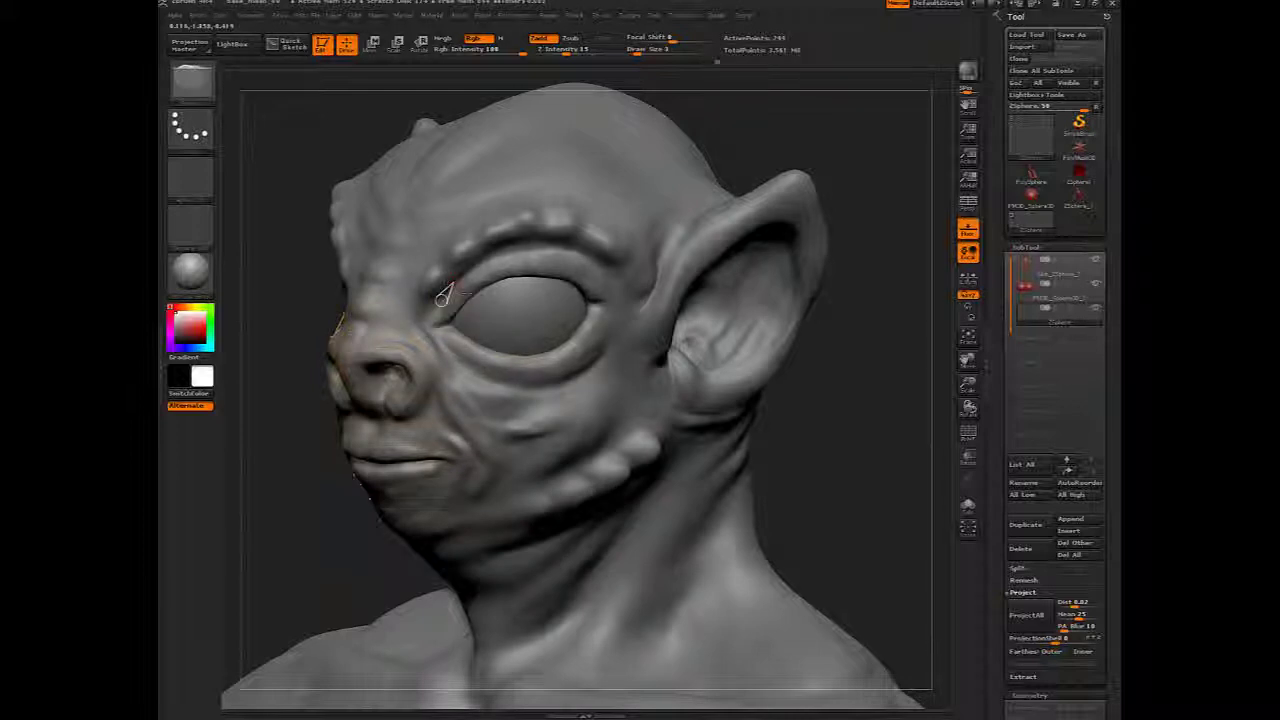
{"action": "key", "text": "ctrl+z"}
Build the topology strip along the upper eyelid from the inner corner to the outer corner of the eye
{"action": "left_click", "coordinate": [474, 264]}
{"action": "left_click", "coordinate": [492, 282]}
{"action": "left_click_drag", "start_coordinate": [816, 172], "coordinate": [784, 352]}
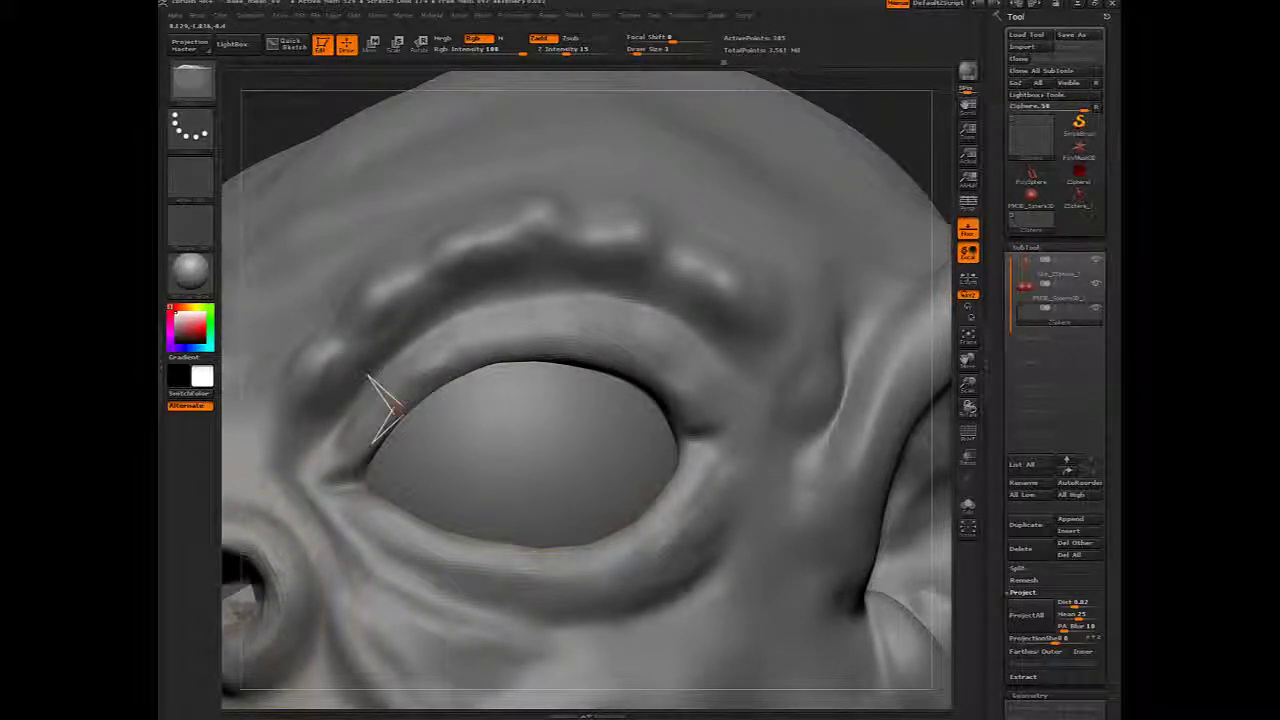
{"action": "mouse_move", "coordinate": [919, 108]}
{"action": "left_mouse_down", "text": "alt"}
{"action": "mouse_move", "coordinate": [867, 158]}
{"action": "mouse_move", "coordinate": [857, 131]}
{"action": "left_mouse_up", "text": "alt"}
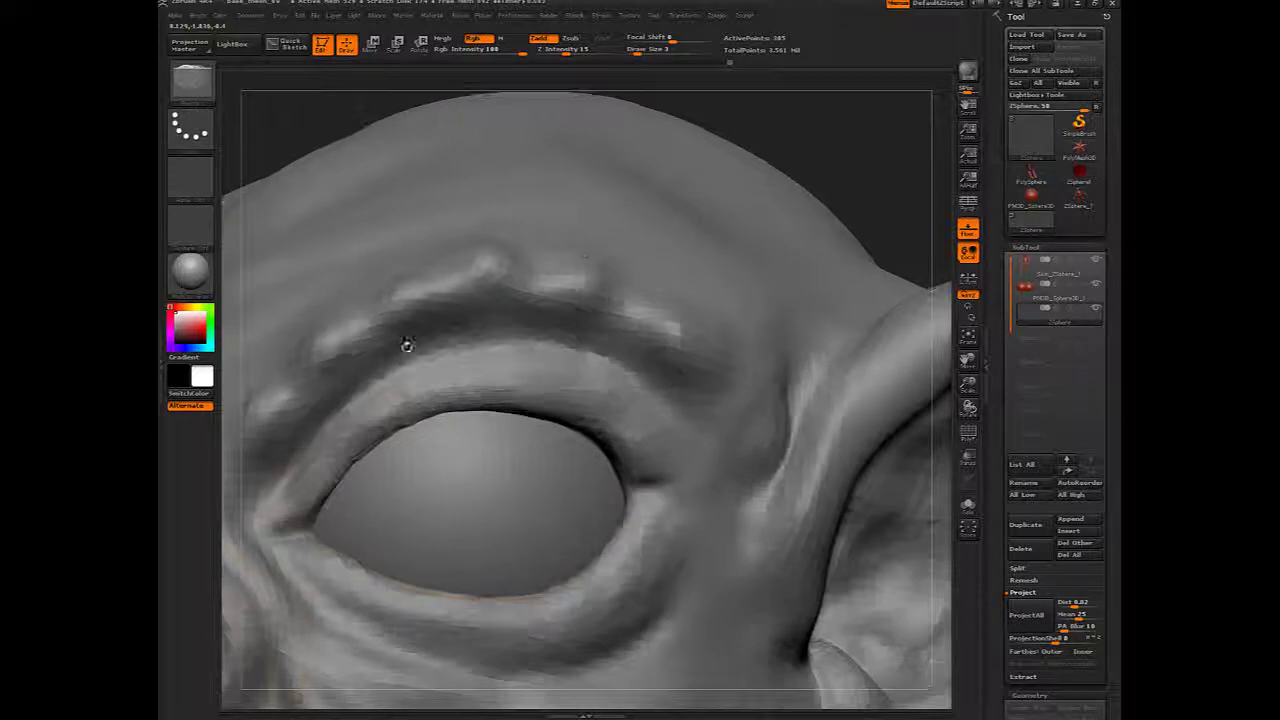
{"action": "left_click", "coordinate": [365, 380]}
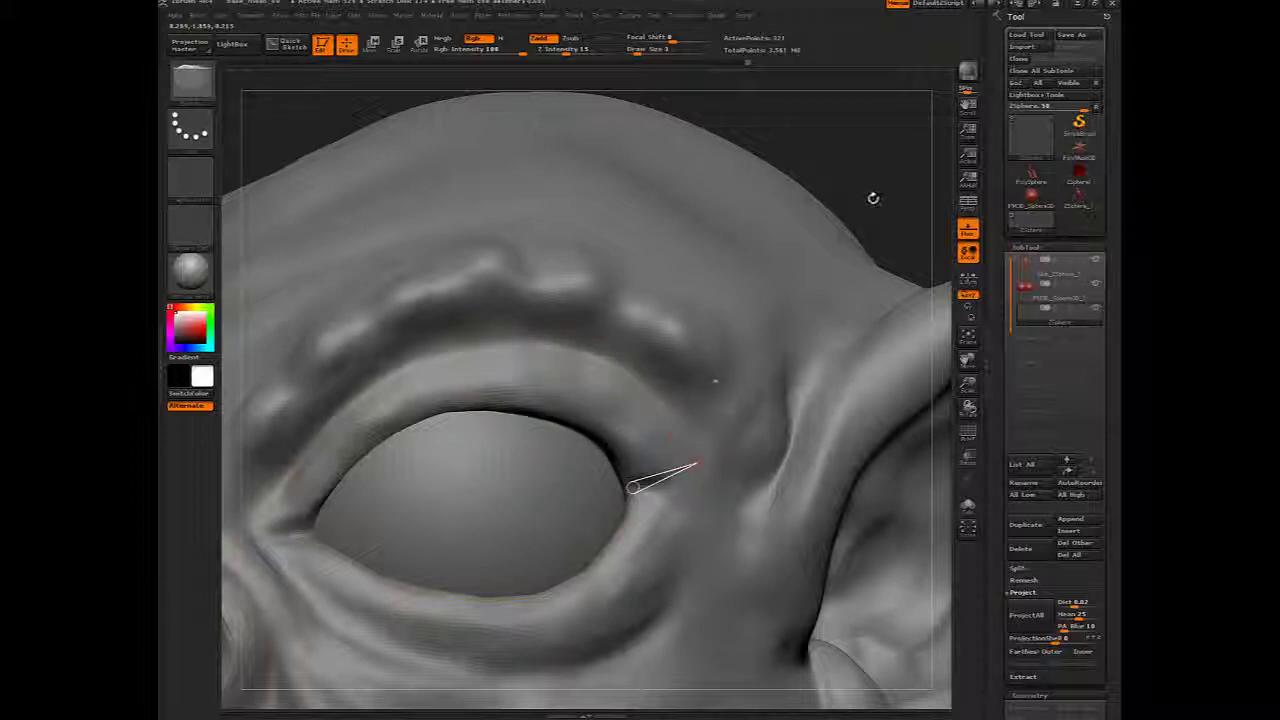
{"action": "left_click_drag", "start_coordinate": [876, 199], "coordinate": [795, 203], "text": "alt"}
{"action": "left_click_drag", "start_coordinate": [736, 373], "coordinate": [711, 263], "text": "alt"}
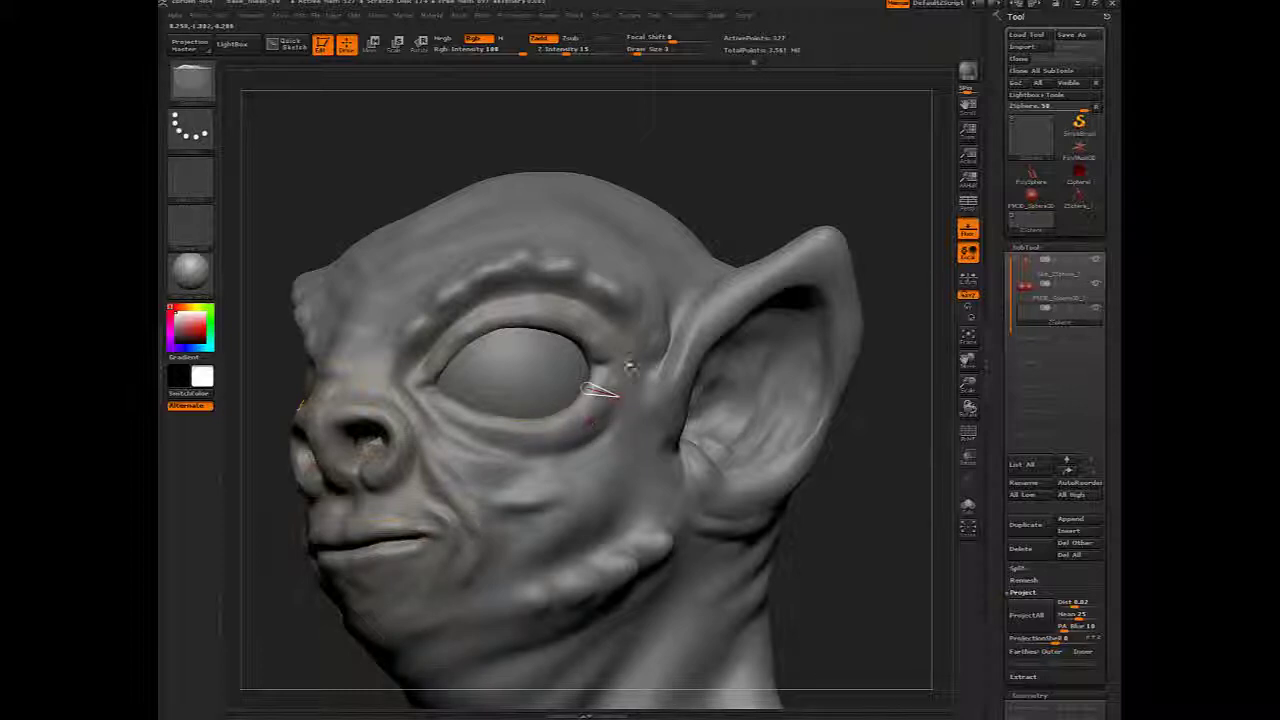
Continue the topology strip around the outer eye corner and along the lower eyelid back to the inner corner
{"action": "right_click_drag", "start_coordinate": [656, 336], "coordinate": [640, 344]}
{"action": "left_click", "coordinate": [598, 418]}
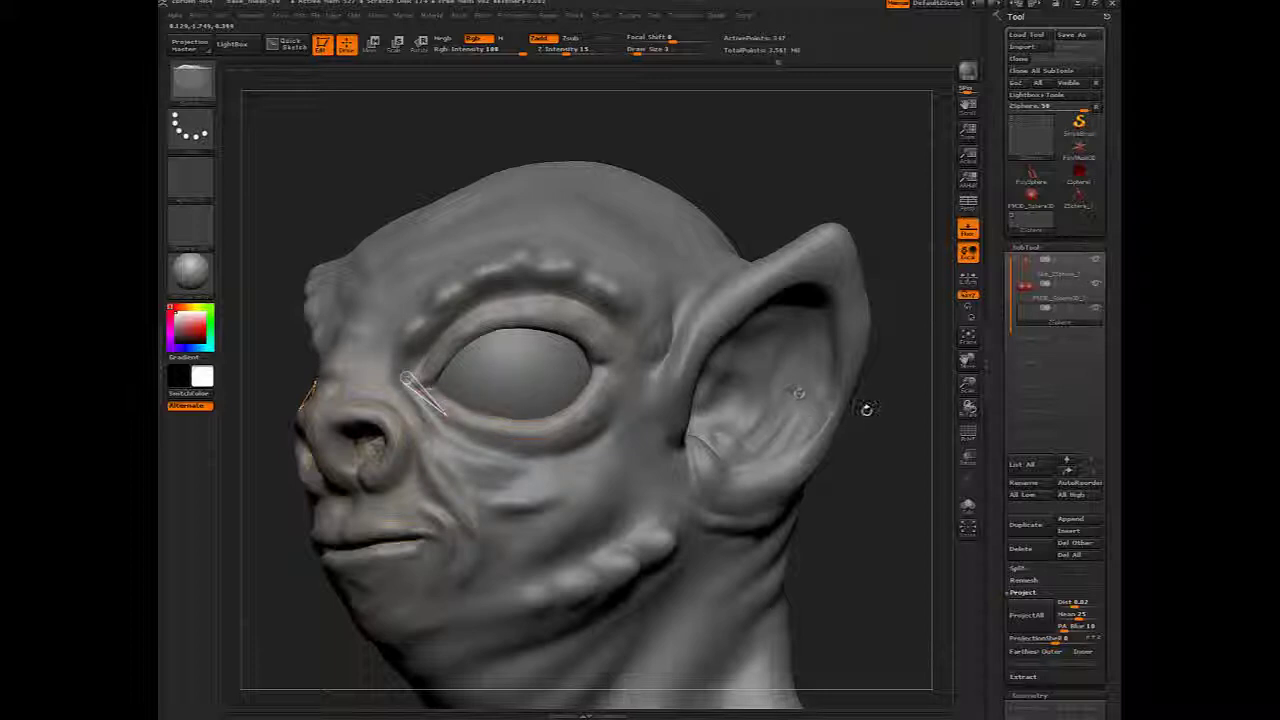
{"action": "left_click_drag", "start_coordinate": [871, 409], "coordinate": [845, 405]}
Move the topology points along the lower eyelid and inner eye corner to even out the loop
{"action": "key", "text": "w"}
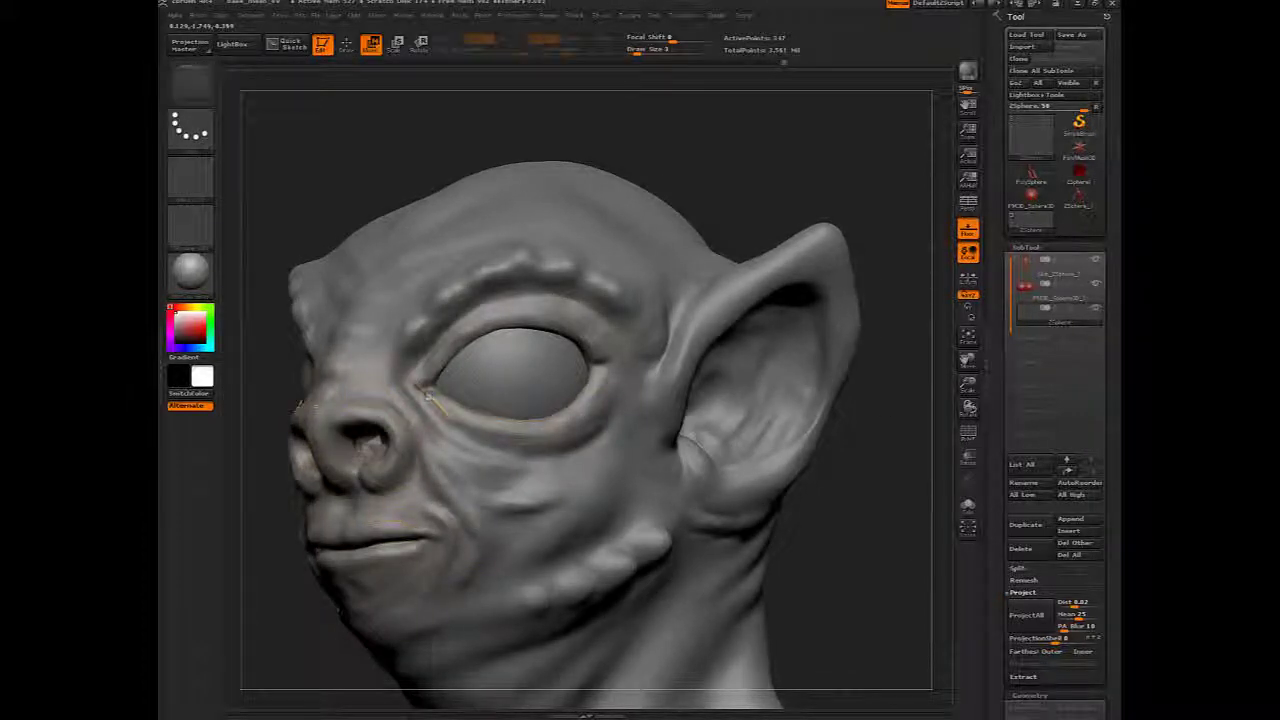
{"action": "left_click_drag", "start_coordinate": [410, 388], "coordinate": [486, 432]}
{"action": "left_click", "coordinate": [430, 386]}
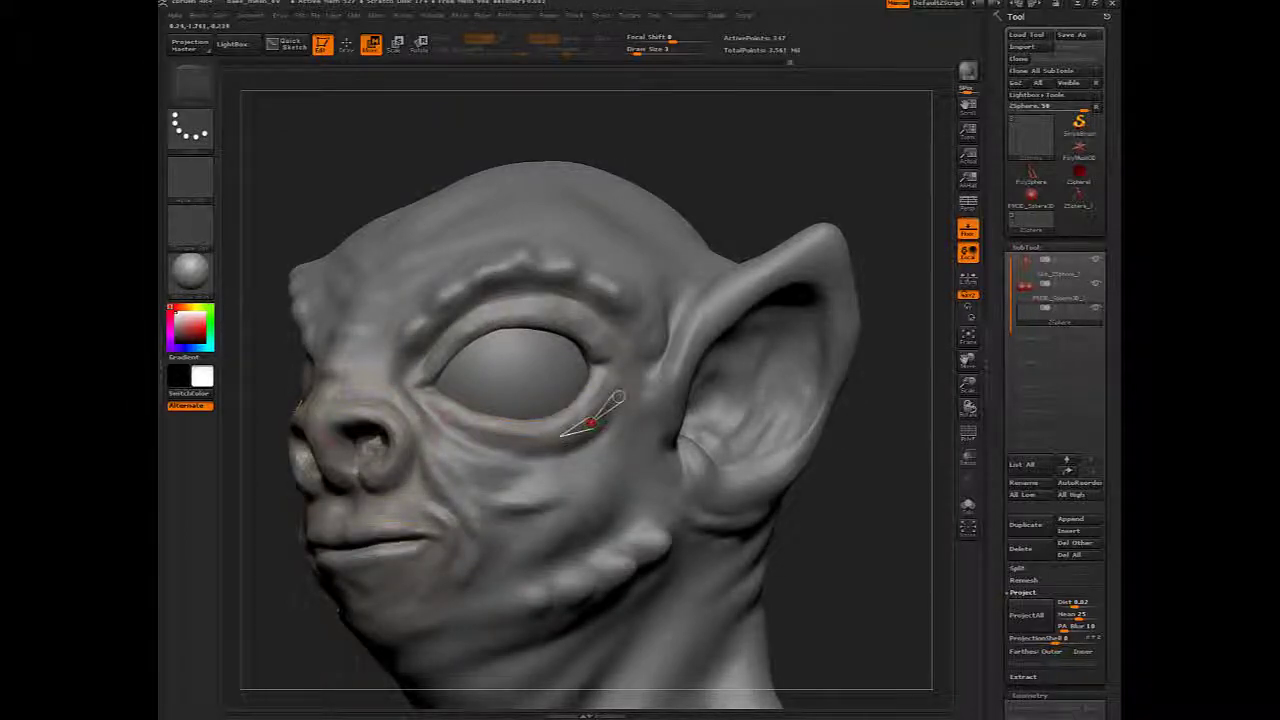
{"action": "left_click_drag", "start_coordinate": [860, 480], "coordinate": [869, 465]}
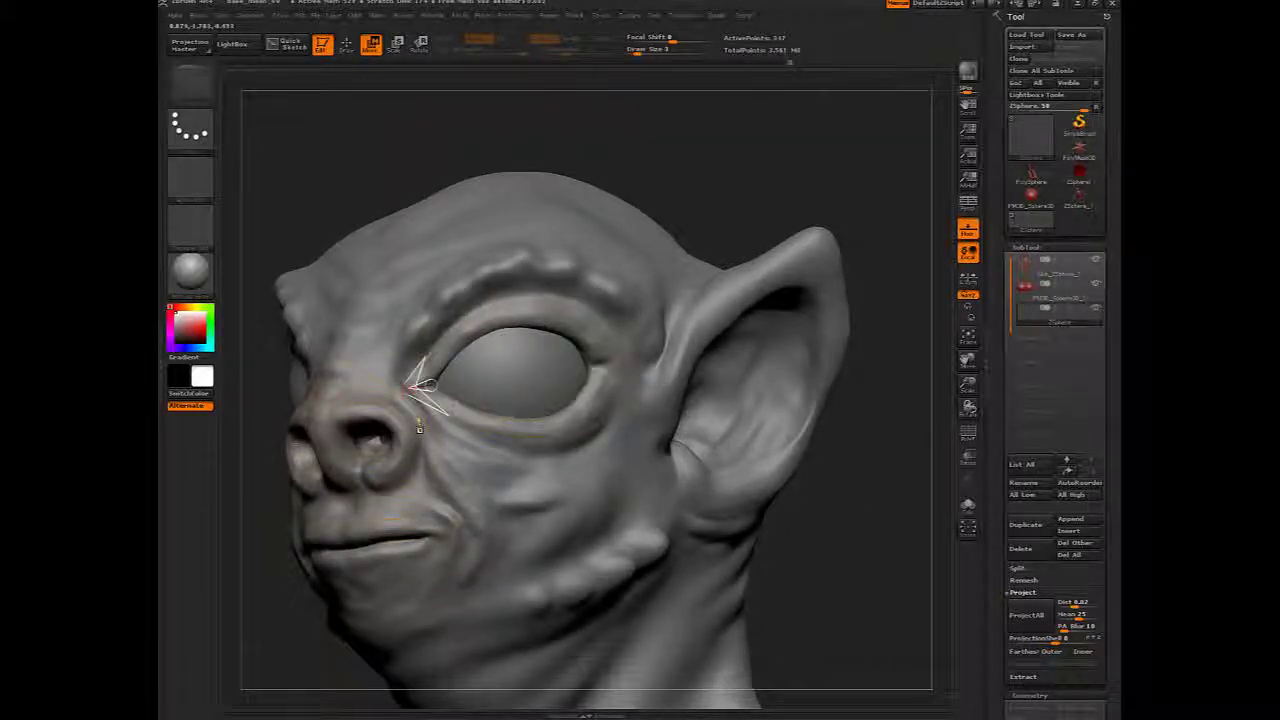
Draw connecting edges at the inner eye corner and add a second topology row beneath the lower eyelid
{"action": "key", "text": "q"}
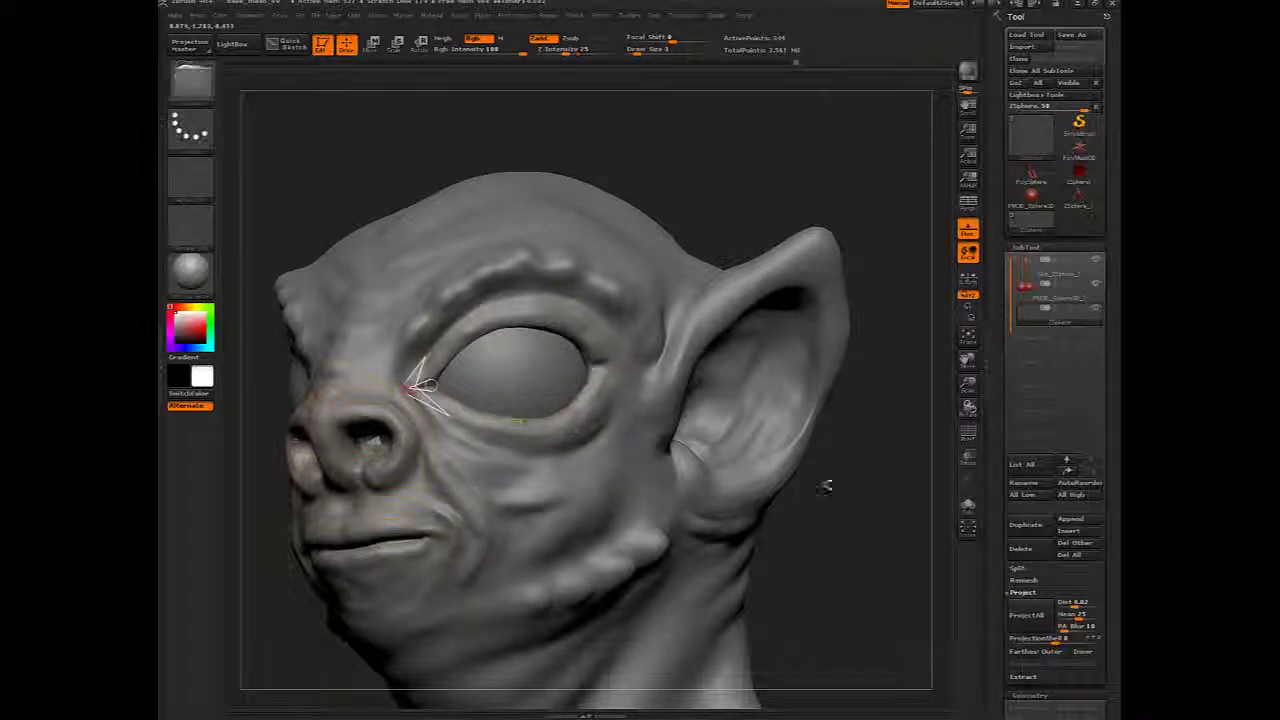
{"action": "left_click_drag", "start_coordinate": [848, 486], "coordinate": [838, 413]}
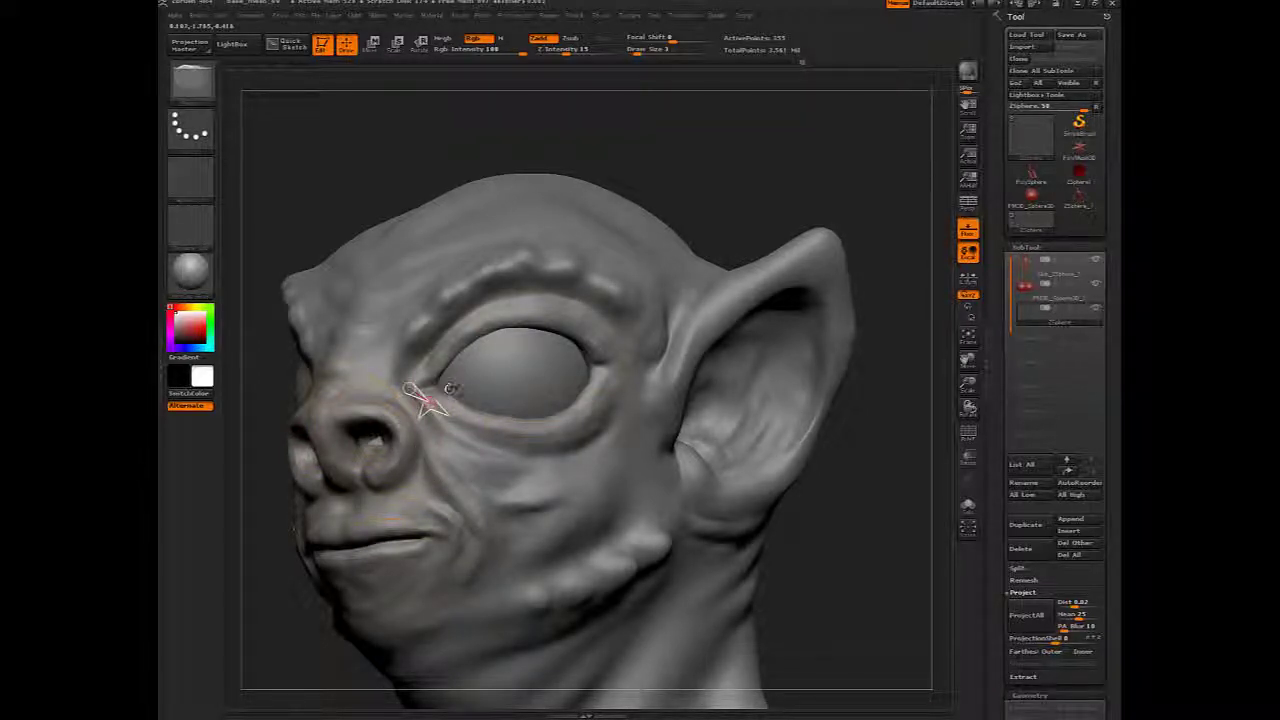
{"action": "left_click_drag", "start_coordinate": [877, 471], "coordinate": [856, 456]}
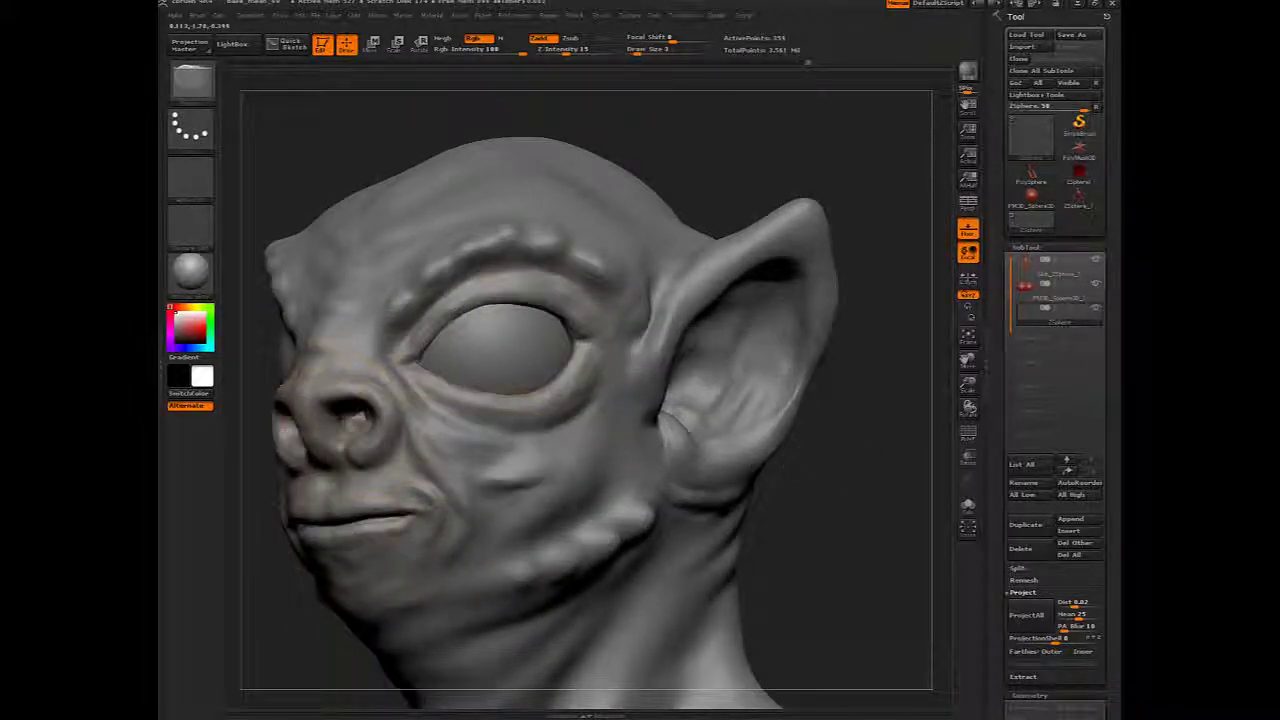
{"action": "left_click_drag", "start_coordinate": [832, 450], "coordinate": [818, 449]}
{"action": "left_click", "coordinate": [421, 408]}
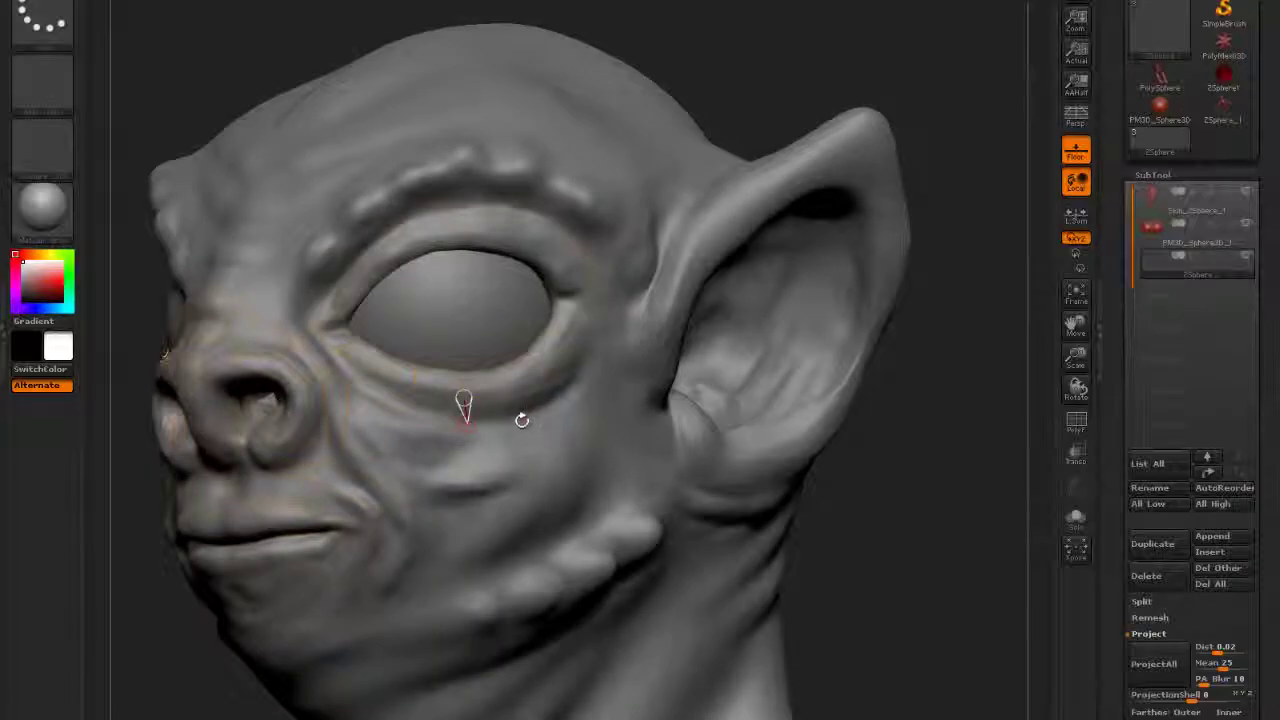
{"action": "left_click_drag", "start_coordinate": [854, 442], "coordinate": [960, 466]}
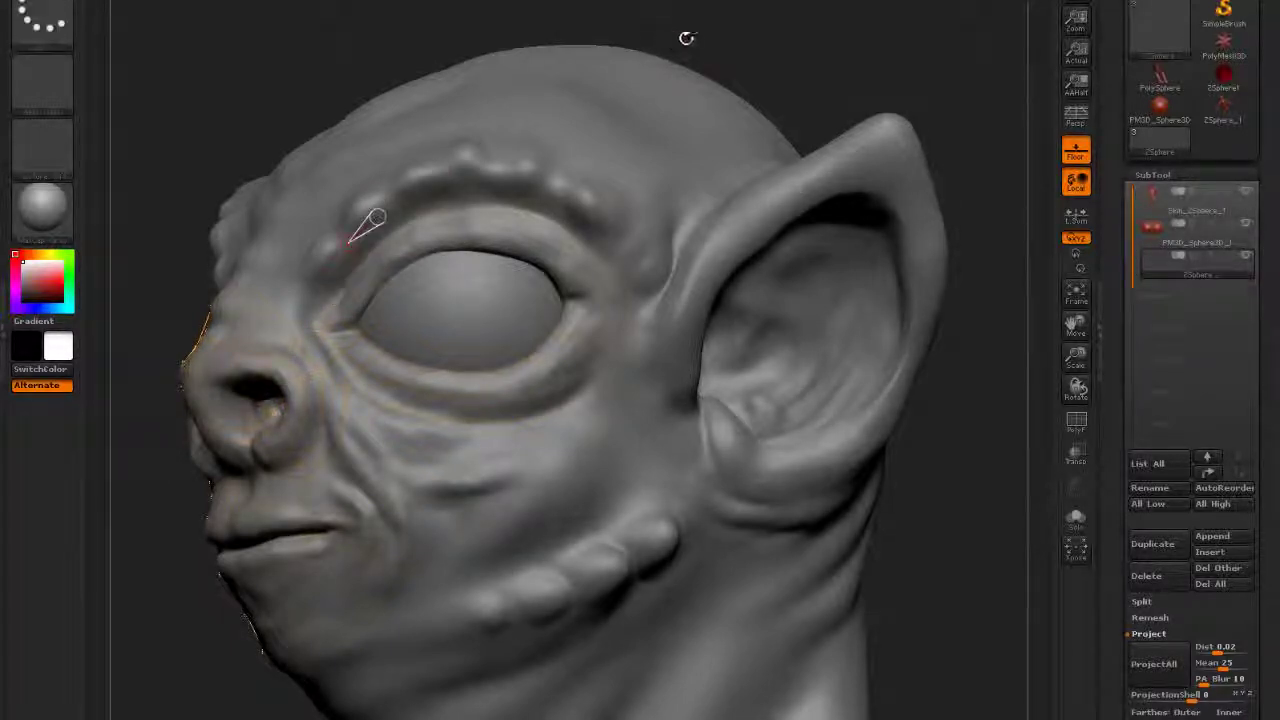
Add topology edges from the inner part of the upper eyelid outward to the underside of the brow bumps
{"action": "mouse_move", "coordinate": [697, 24]}
{"action": "left_mouse_down", "text": "alt"}
{"action": "mouse_move", "coordinate": [682, 145]}
{"action": "mouse_move", "coordinate": [711, 80]}
{"action": "mouse_move", "coordinate": [690, 165]}
{"action": "left_mouse_up", "text": "alt"}
{"action": "mouse_move", "coordinate": [494, 77]}
{"action": "left_mouse_down"}
{"action": "mouse_move", "coordinate": [506, 60]}
{"action": "mouse_move", "coordinate": [382, 363]}
{"action": "left_mouse_up"}
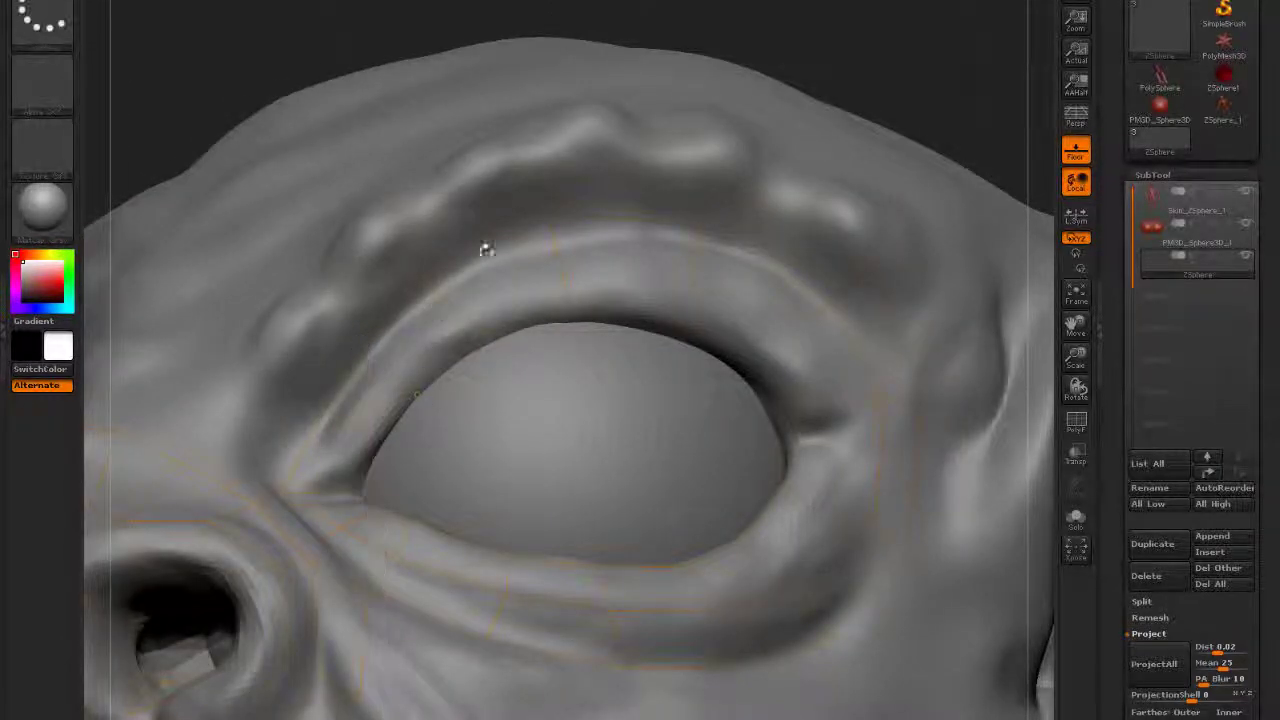
{"action": "left_click", "coordinate": [363, 344]}
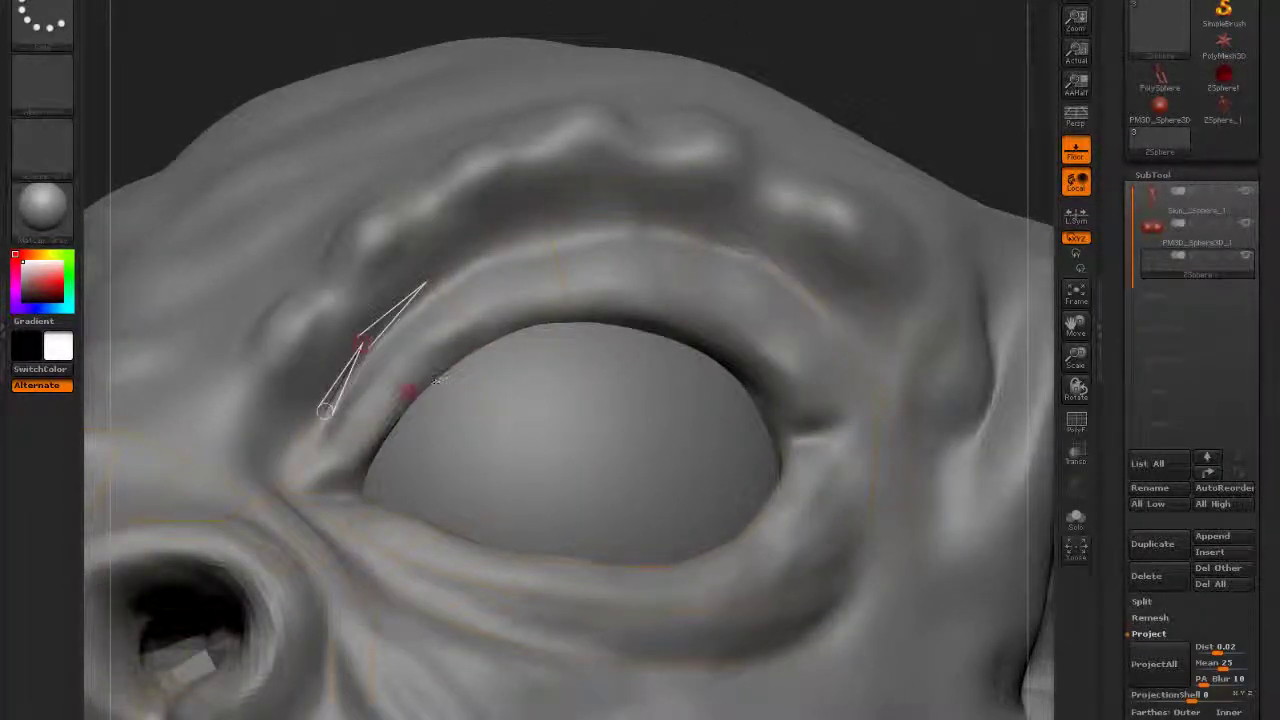
{"action": "left_click_drag", "start_coordinate": [436, 380], "coordinate": [392, 275]}
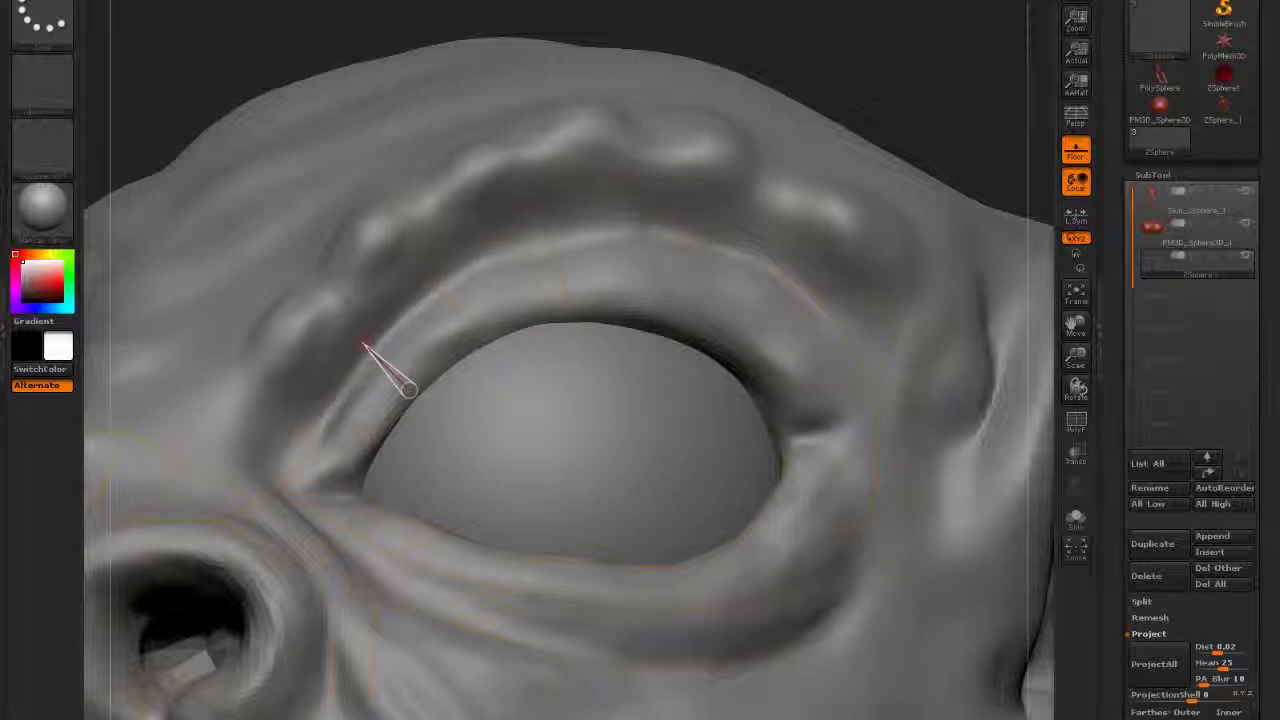
{"action": "left_click", "coordinate": [337, 35]}
{"action": "left_click", "coordinate": [350, 303]}
{"action": "left_click", "coordinate": [363, 341]}
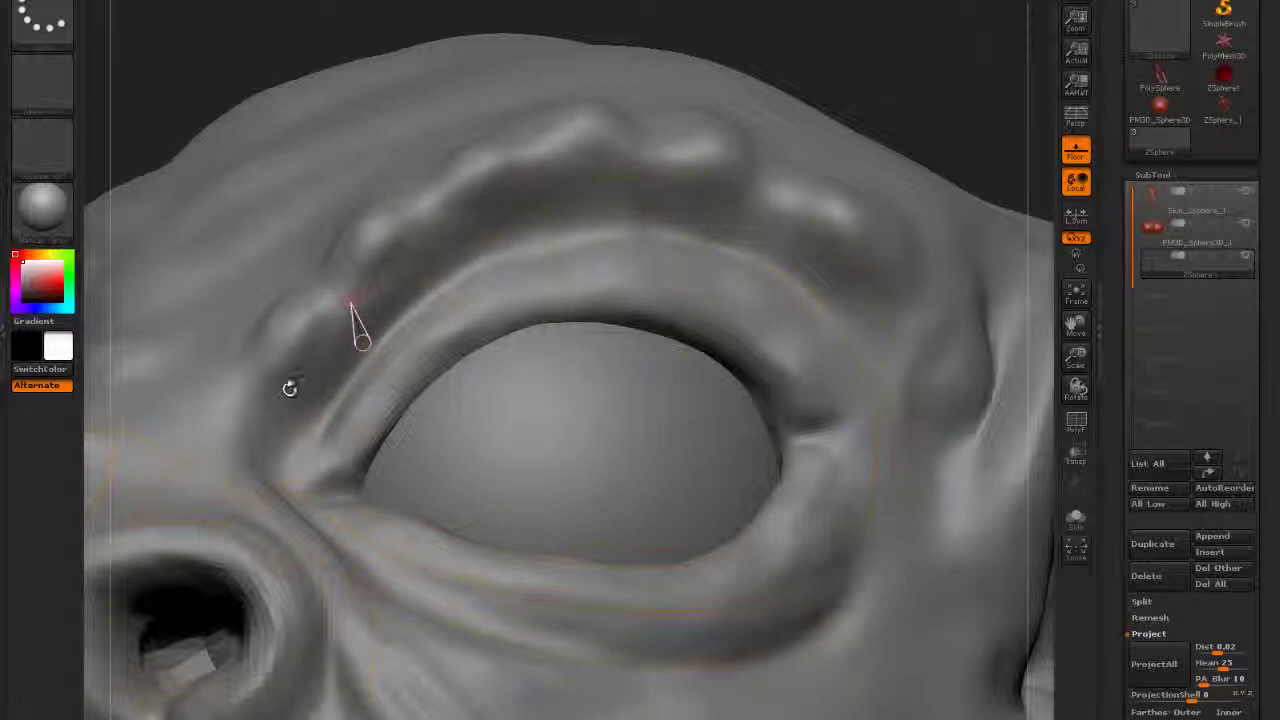
Extend the brow row down past the inner eye corner and onto the side of the nose bridge
{"action": "left_click", "coordinate": [289, 382]}
{"action": "left_click", "coordinate": [323, 410]}
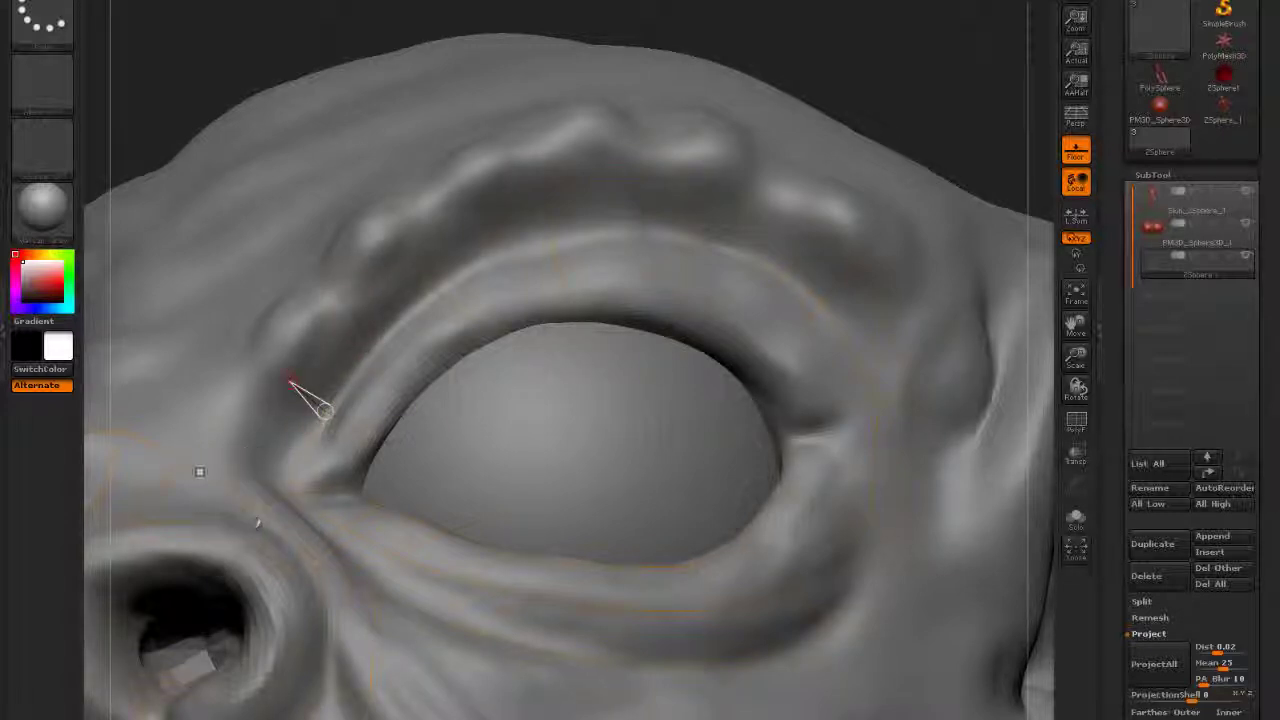
{"action": "left_click", "coordinate": [250, 451]}
{"action": "left_click", "coordinate": [282, 494]}
{"action": "left_click", "coordinate": [250, 452]}
{"action": "left_click", "coordinate": [181, 460]}
{"action": "left_click_drag", "start_coordinate": [892, 44], "coordinate": [884, 8], "text": "alt"}
Place a row of topology points from beside the nostril down the cheek fold past the mouth corner, undoing a misplaced point
{"action": "left_click_drag", "start_coordinate": [860, 140], "coordinate": [604, 339]}
{"action": "right_click_drag", "start_coordinate": [265, 398], "coordinate": [367, 530]}
{"action": "left_click", "coordinate": [362, 531]}
{"action": "left_click", "coordinate": [820, 566]}
{"action": "key", "text": "ctrl+z"}
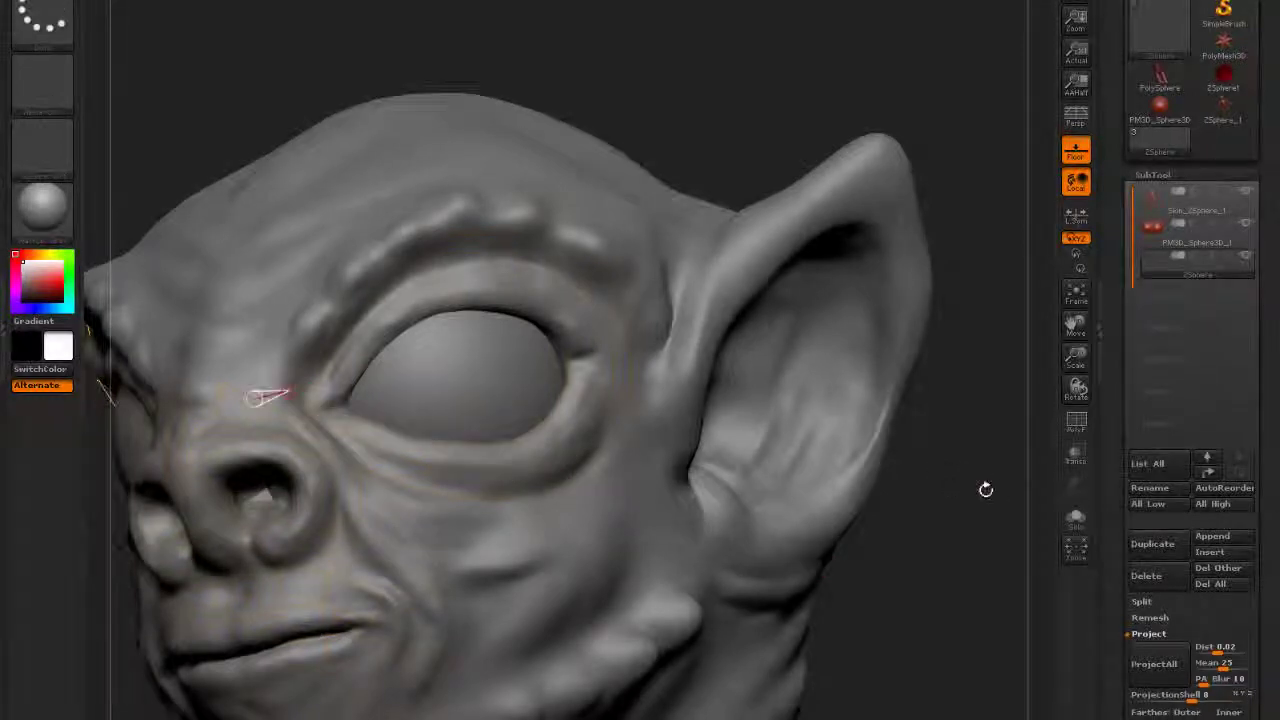
{"action": "left_click_drag", "start_coordinate": [990, 481], "coordinate": [590, 558]}
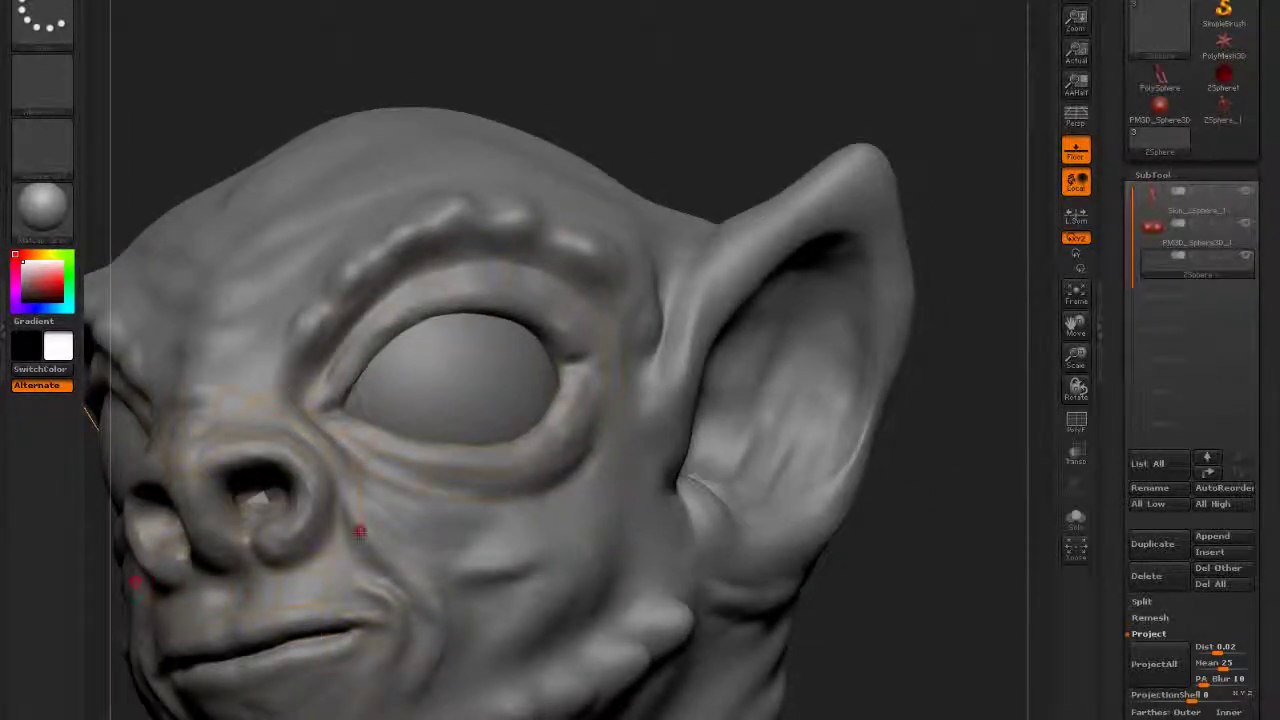
{"action": "left_click", "coordinate": [360, 531]}
{"action": "left_click", "coordinate": [430, 574]}
{"action": "left_click", "coordinate": [432, 561]}
{"action": "left_click", "coordinate": [486, 647]}
{"action": "left_click", "coordinate": [457, 661]}
{"action": "left_click_drag", "start_coordinate": [863, 560], "coordinate": [647, 571]}
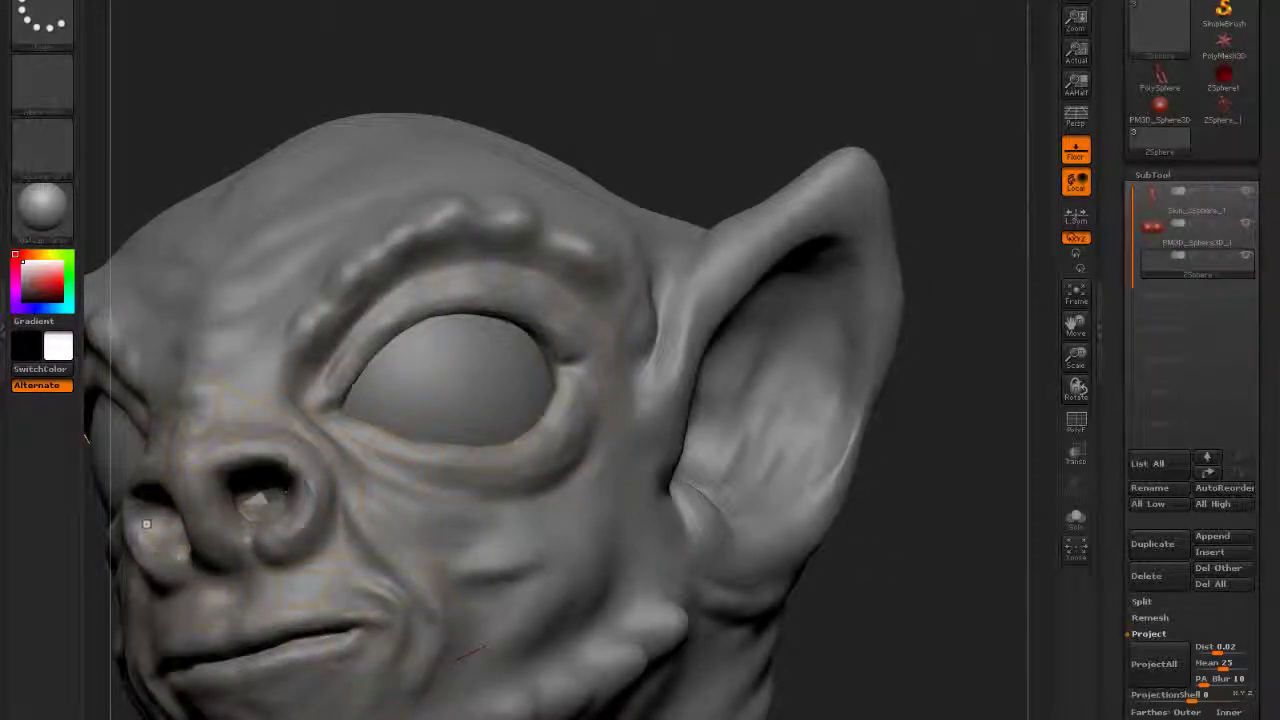
Connect the cheek row beside the nostril and continue its edges below the mouth corner toward the chin
{"action": "right_click_drag", "start_coordinate": [823, 531], "coordinate": [437, 525]}
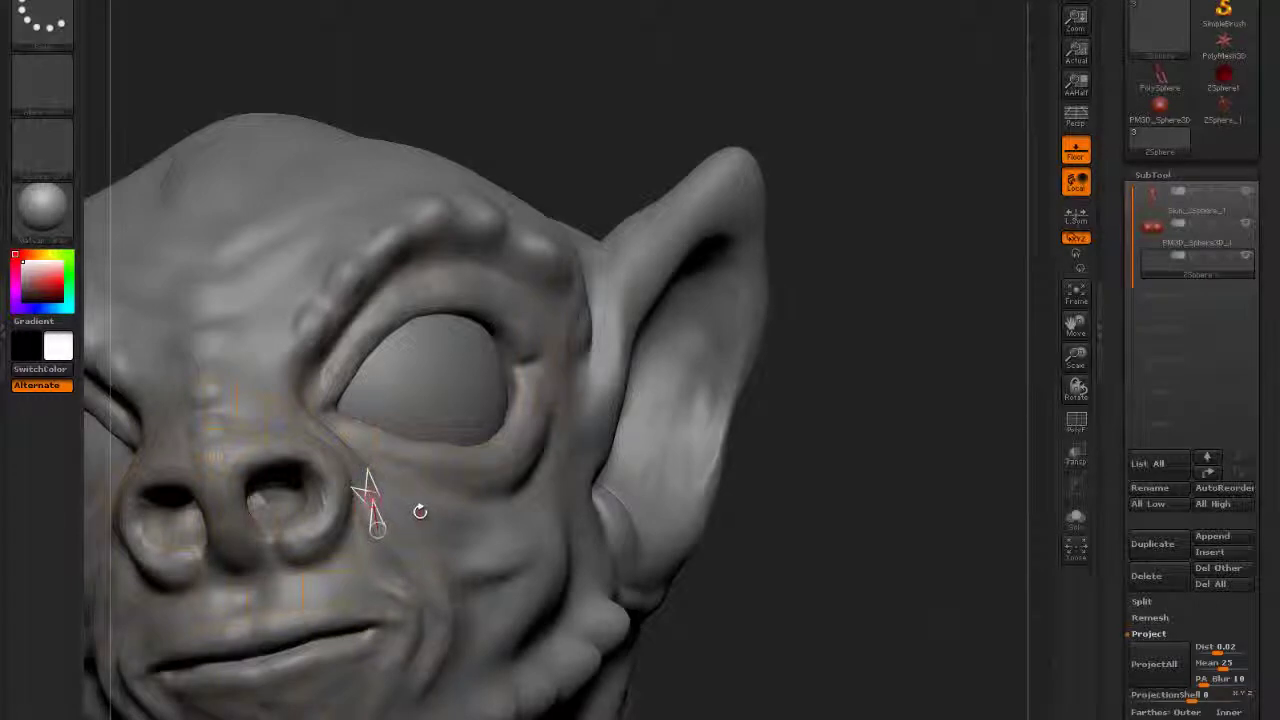
{"action": "mouse_move", "coordinate": [789, 577]}
{"action": "left_mouse_down"}
{"action": "mouse_move", "coordinate": [880, 598]}
{"action": "mouse_move", "coordinate": [848, 590]}
{"action": "left_mouse_up"}
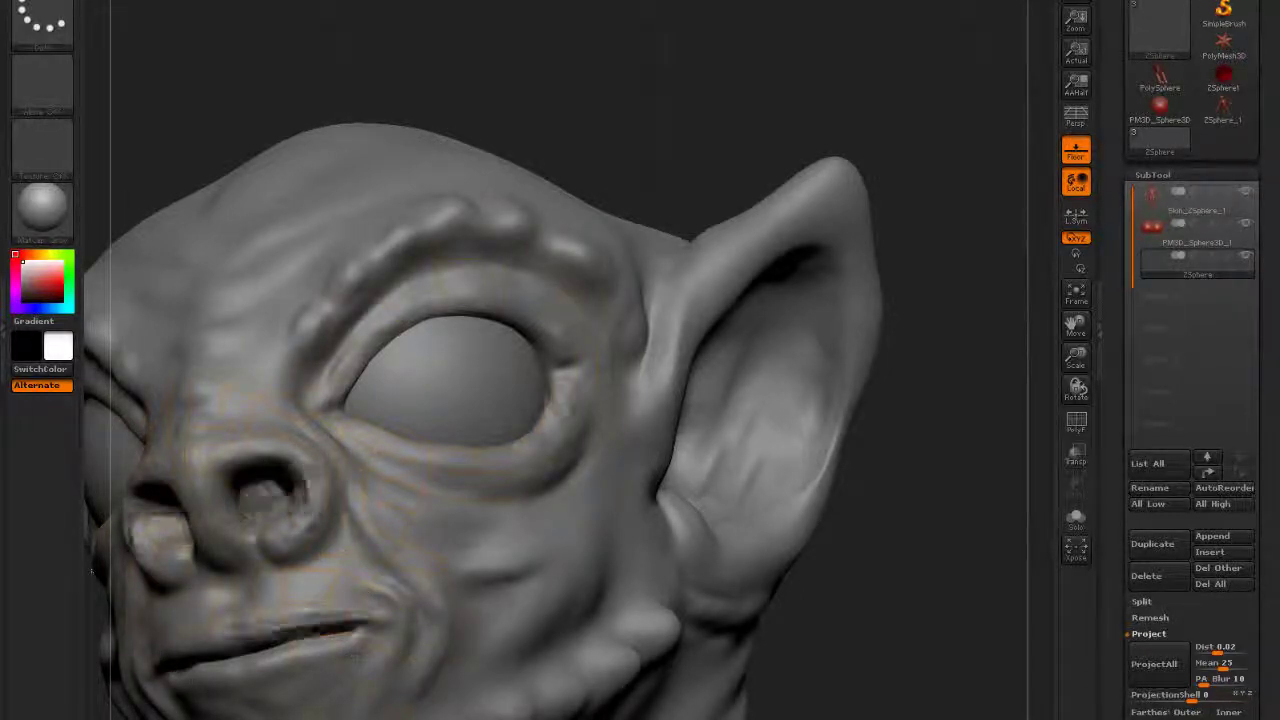
{"action": "left_click_drag", "start_coordinate": [385, 677], "coordinate": [407, 690]}
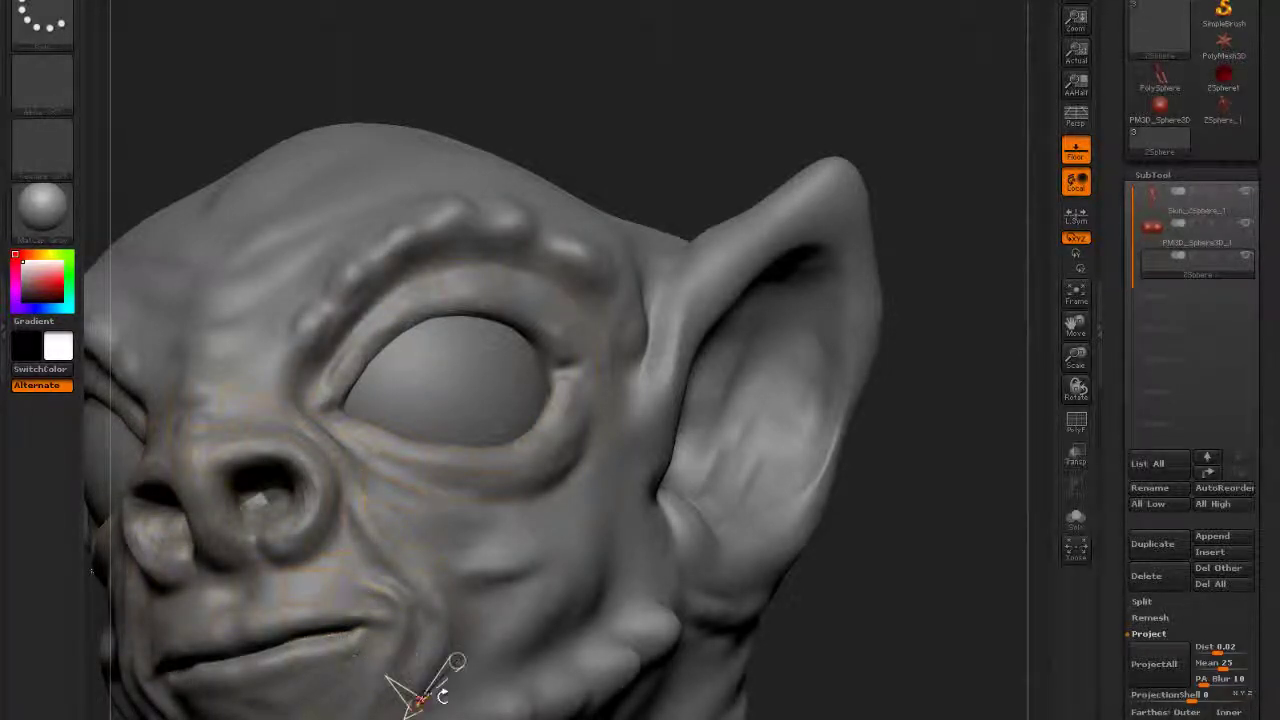
Extend the topology edges from the cheek beneath the eye toward the outer cheek beside the ear
{"action": "left_click_drag", "start_coordinate": [915, 590], "coordinate": [1028, 470]}
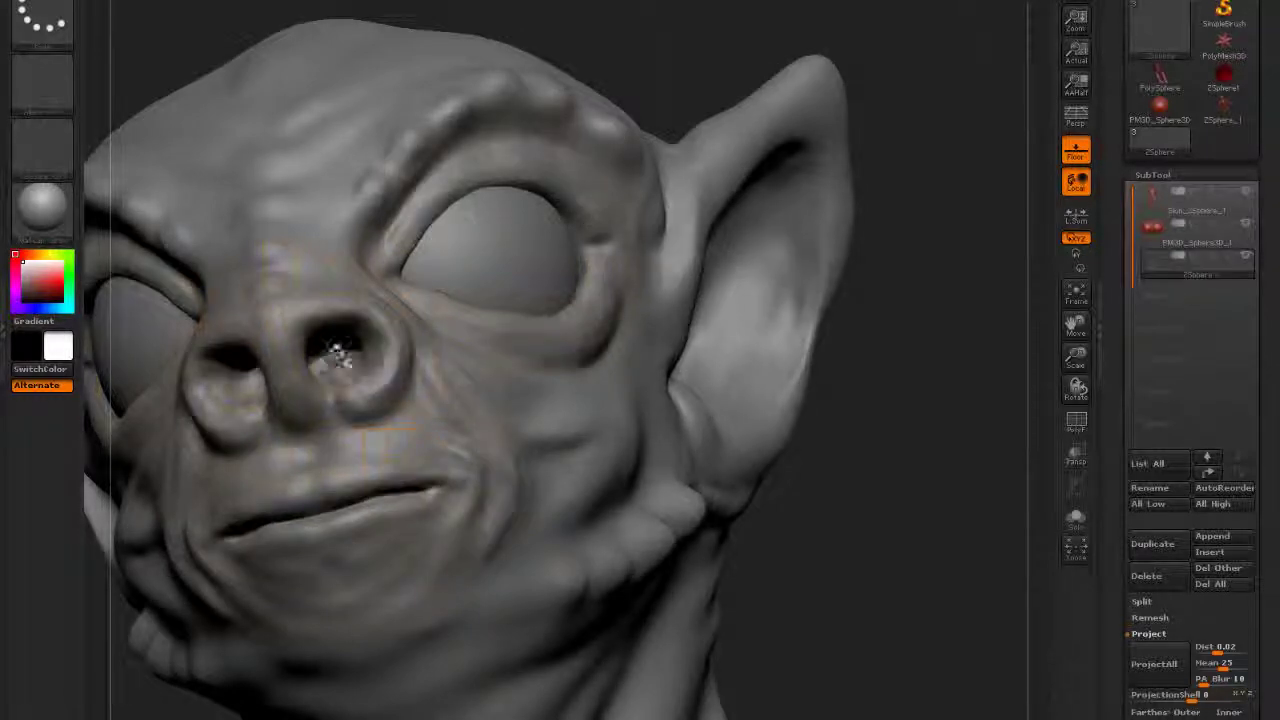
{"action": "mouse_move", "coordinate": [921, 380]}
{"action": "left_mouse_down"}
{"action": "mouse_move", "coordinate": [943, 370]}
{"action": "mouse_move", "coordinate": [900, 395]}
{"action": "mouse_move", "coordinate": [991, 403]}
{"action": "mouse_move", "coordinate": [911, 392]}
{"action": "mouse_move", "coordinate": [890, 425]}
{"action": "left_mouse_up"}
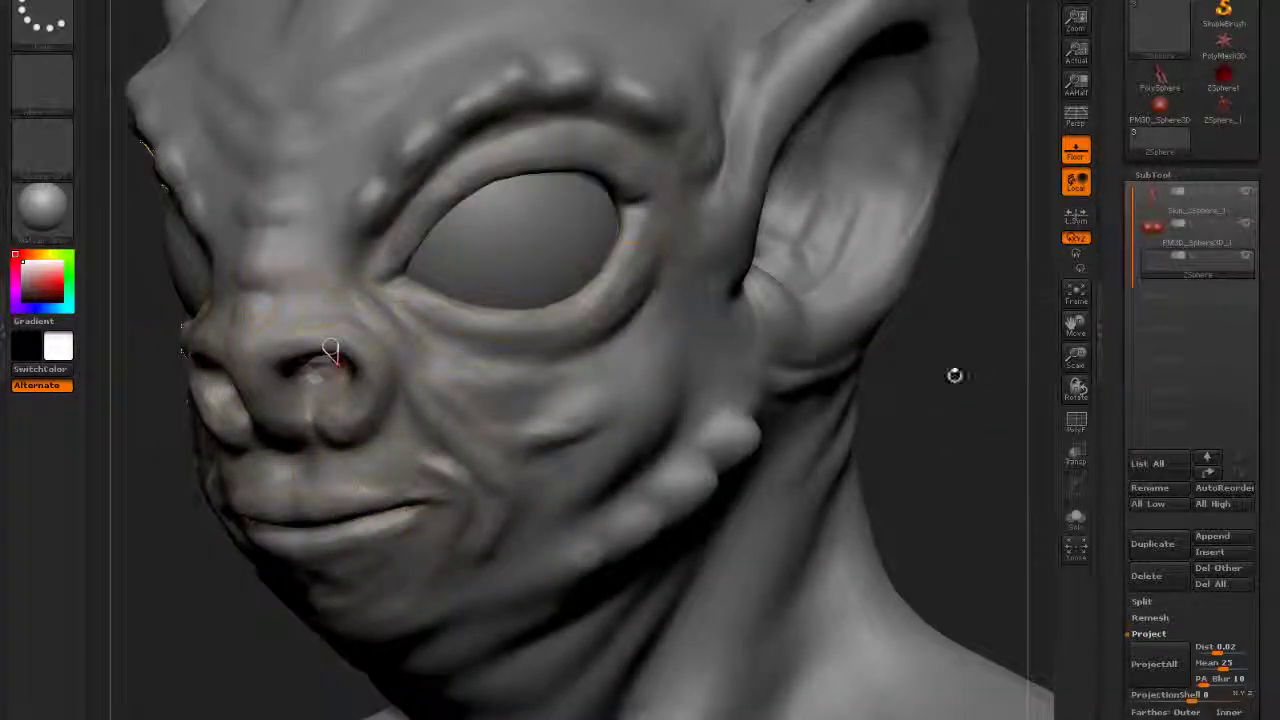
{"action": "left_click_drag", "start_coordinate": [945, 375], "coordinate": [909, 380]}
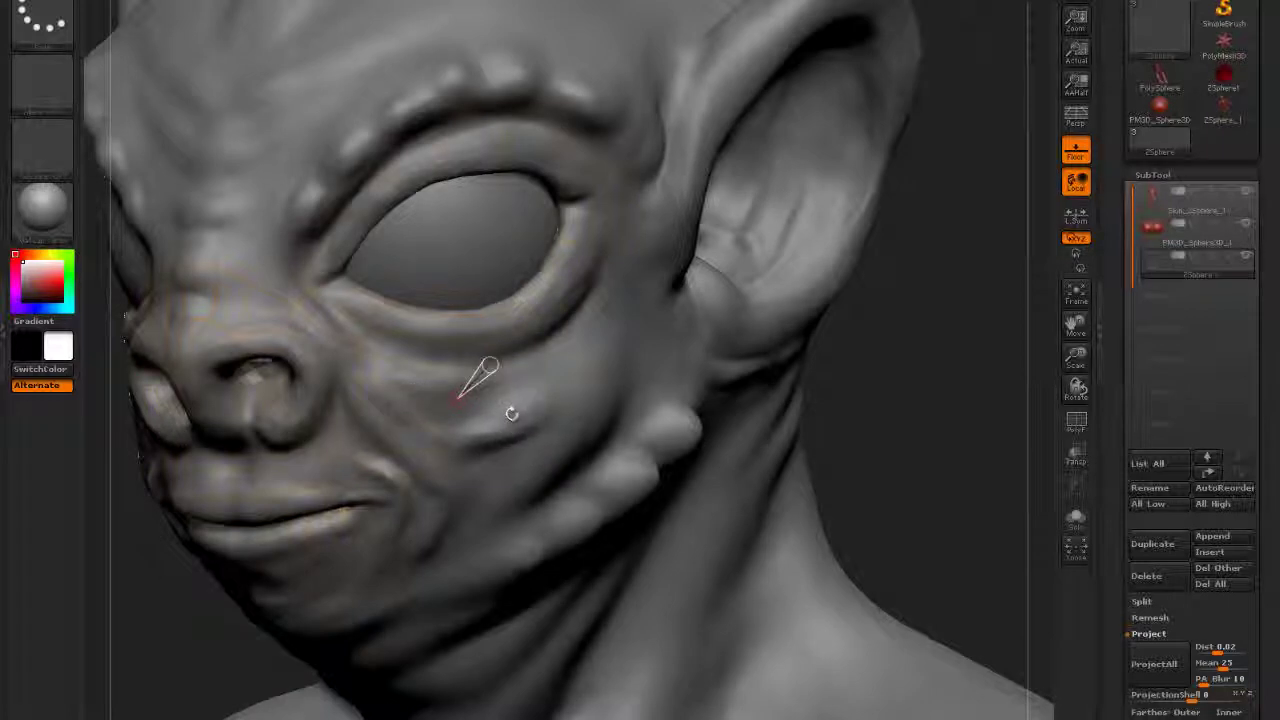
{"action": "left_click_drag", "start_coordinate": [877, 400], "coordinate": [865, 401]}
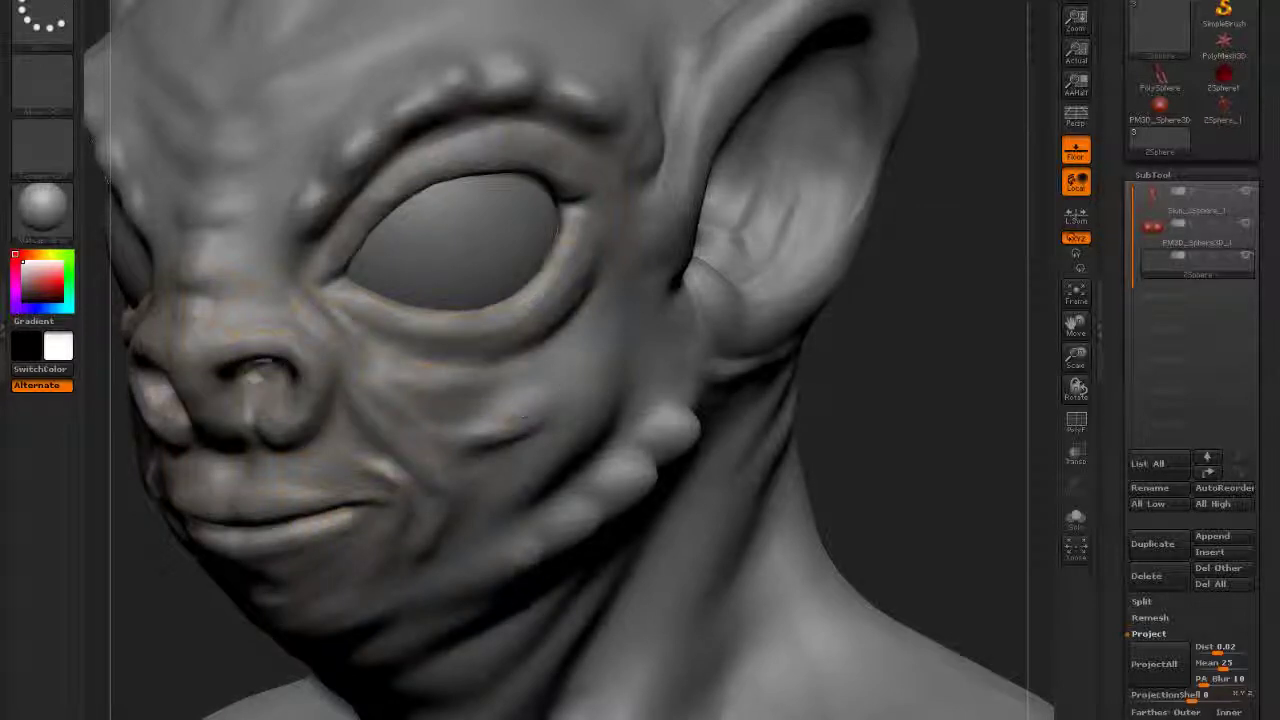
{"action": "left_click_drag", "start_coordinate": [570, 388], "coordinate": [510, 417]}
{"action": "left_click_drag", "start_coordinate": [890, 412], "coordinate": [646, 343]}
{"action": "left_click", "coordinate": [636, 346]}
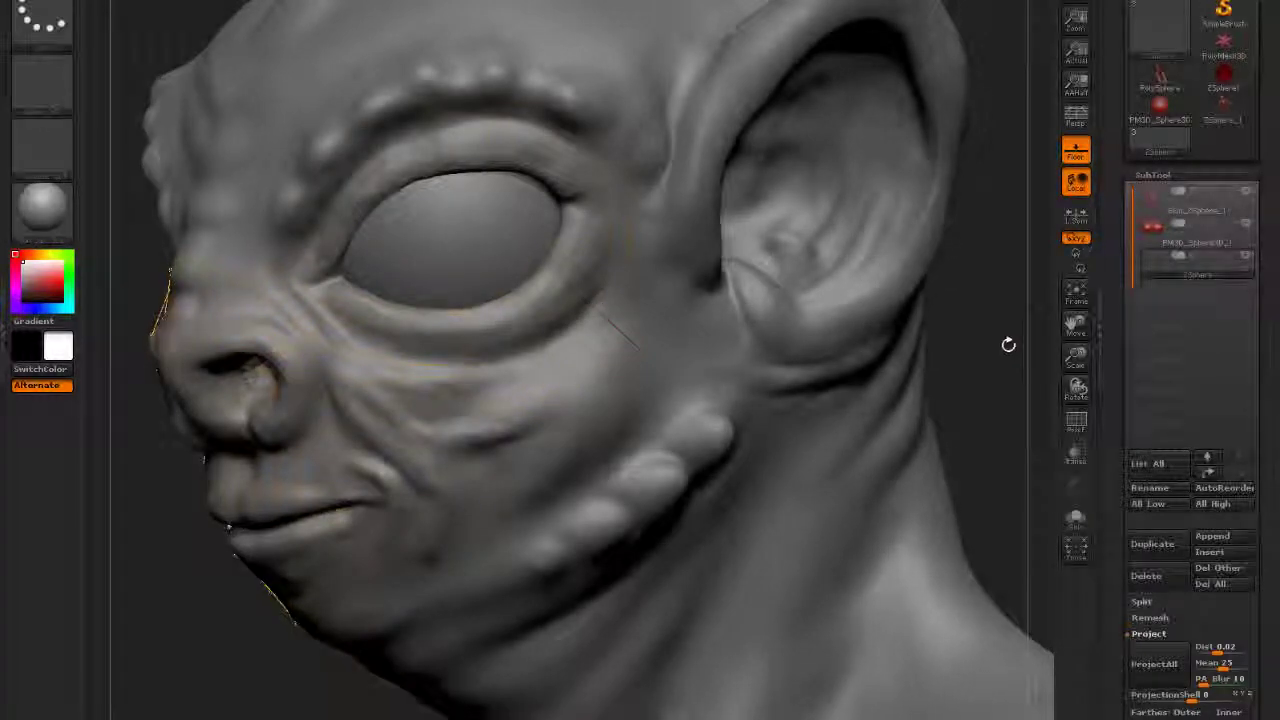
{"action": "left_click_drag", "start_coordinate": [1006, 343], "coordinate": [891, 337]}
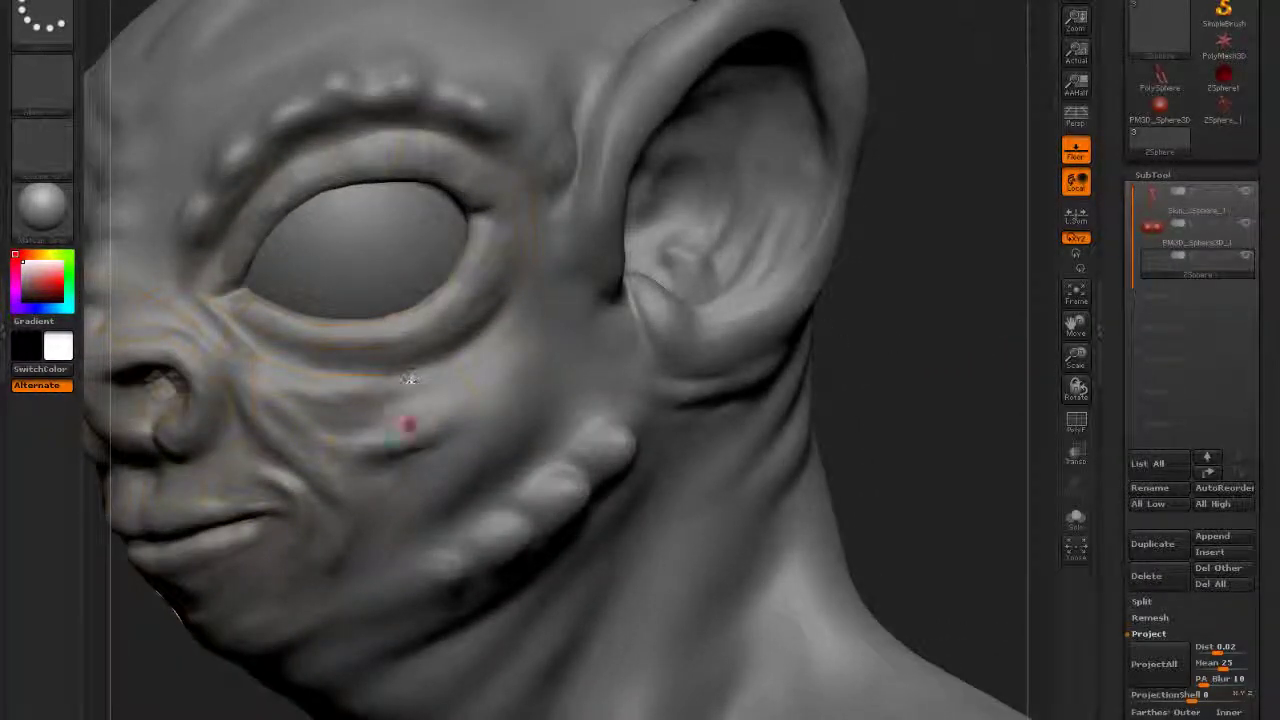
{"action": "left_click", "coordinate": [413, 391]}
{"action": "left_click", "coordinate": [391, 376]}
{"action": "key", "text": "ctrl+z"}
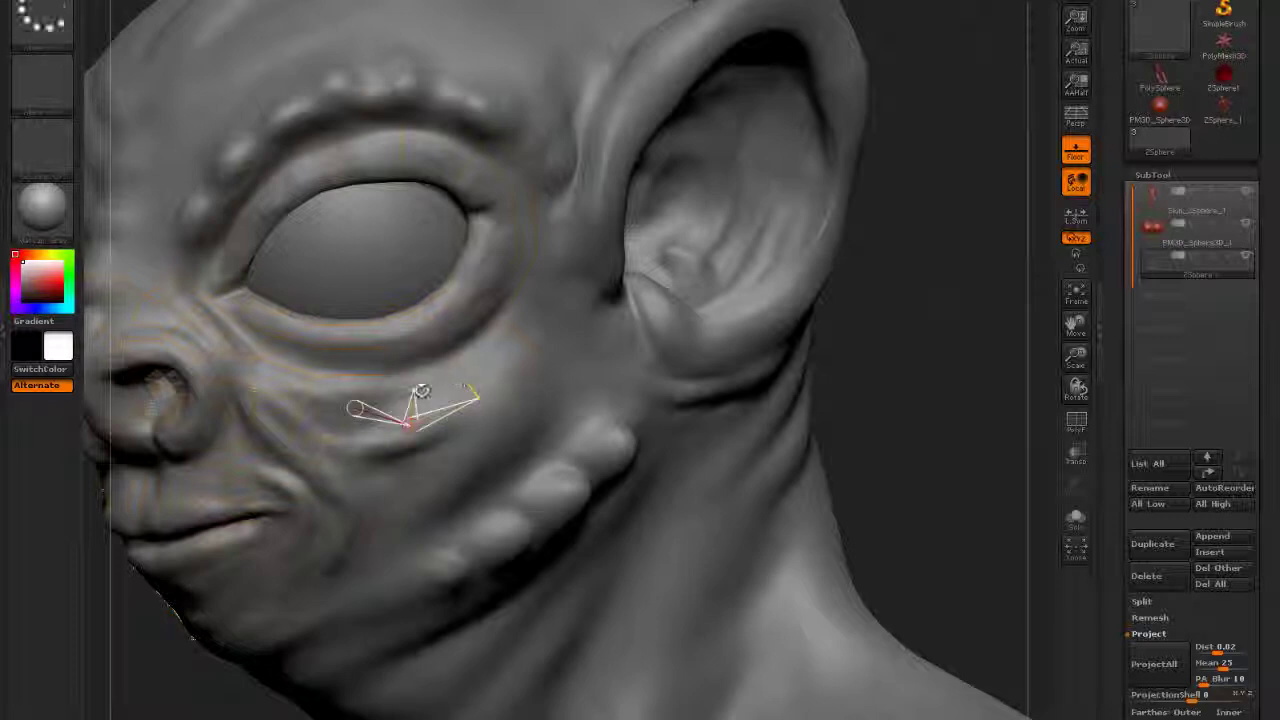
{"action": "key", "text": "ctrl+z"}
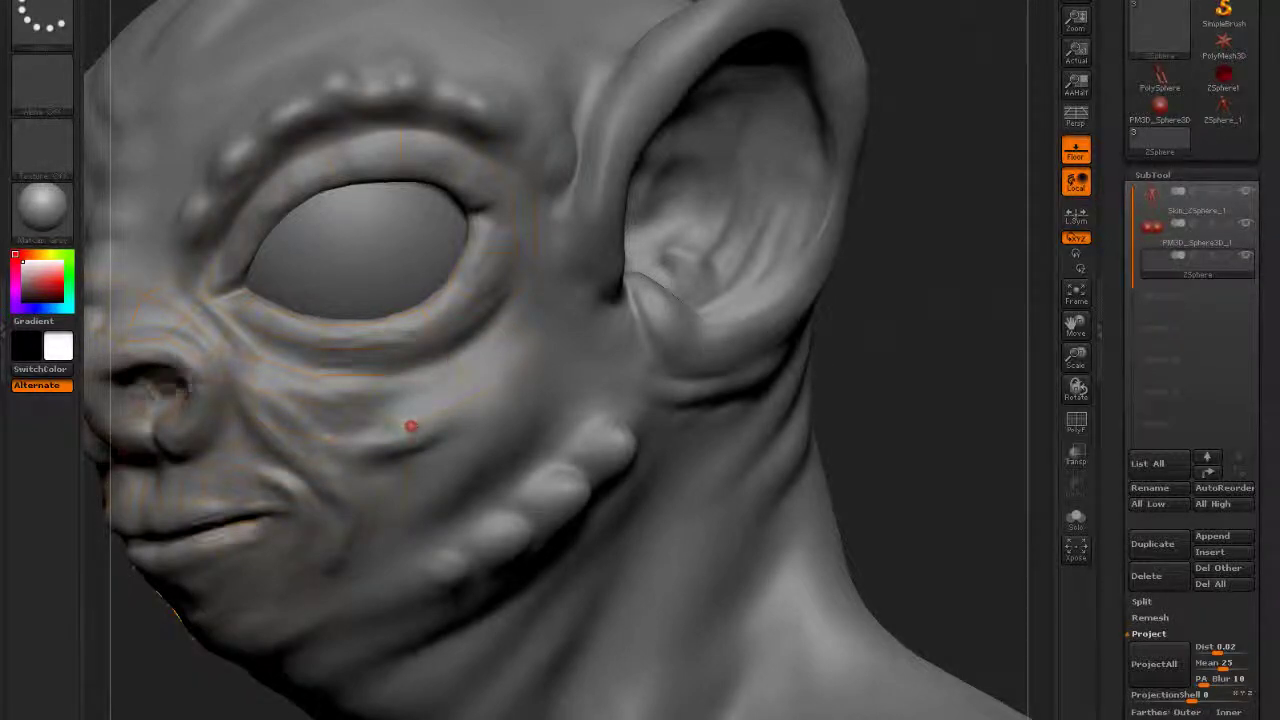
Connect the cheek crease point up across the rows under the eye to the lower eyelid rim
{"action": "left_click_drag", "start_coordinate": [408, 425], "coordinate": [402, 514]}
{"action": "left_click", "coordinate": [406, 369]}
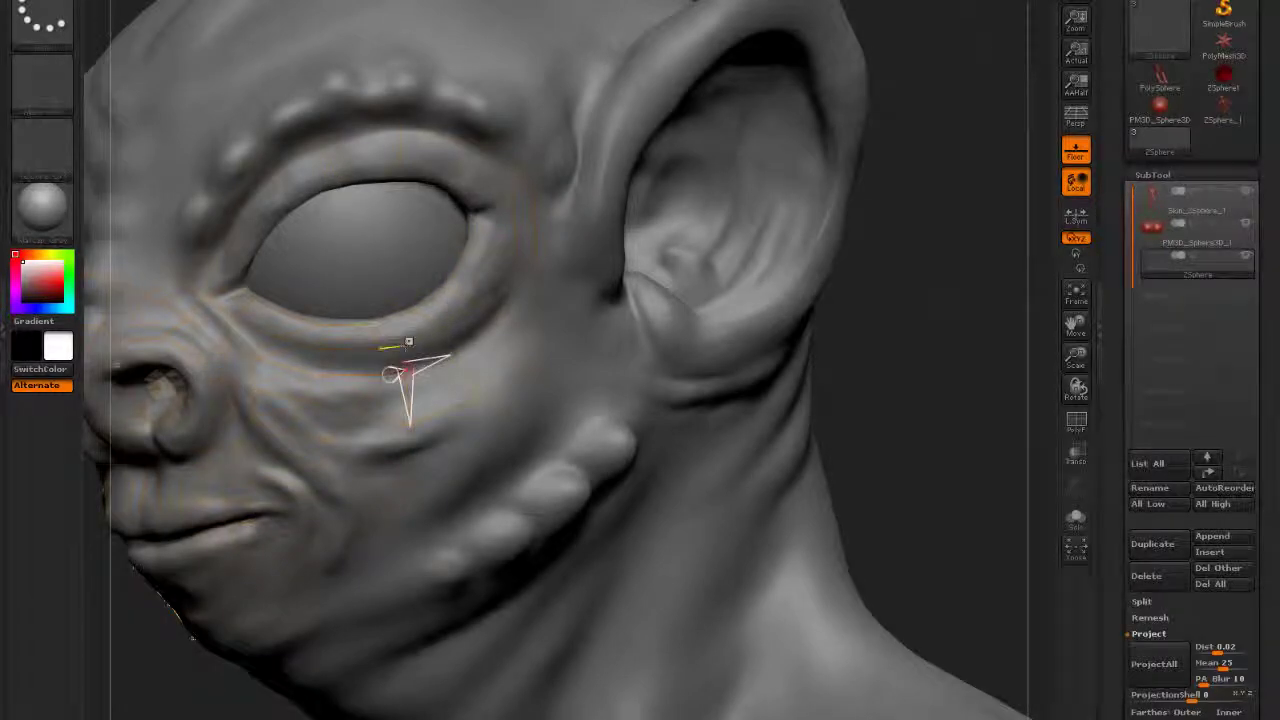
{"action": "left_click", "coordinate": [407, 343]}
{"action": "left_click", "coordinate": [399, 318]}
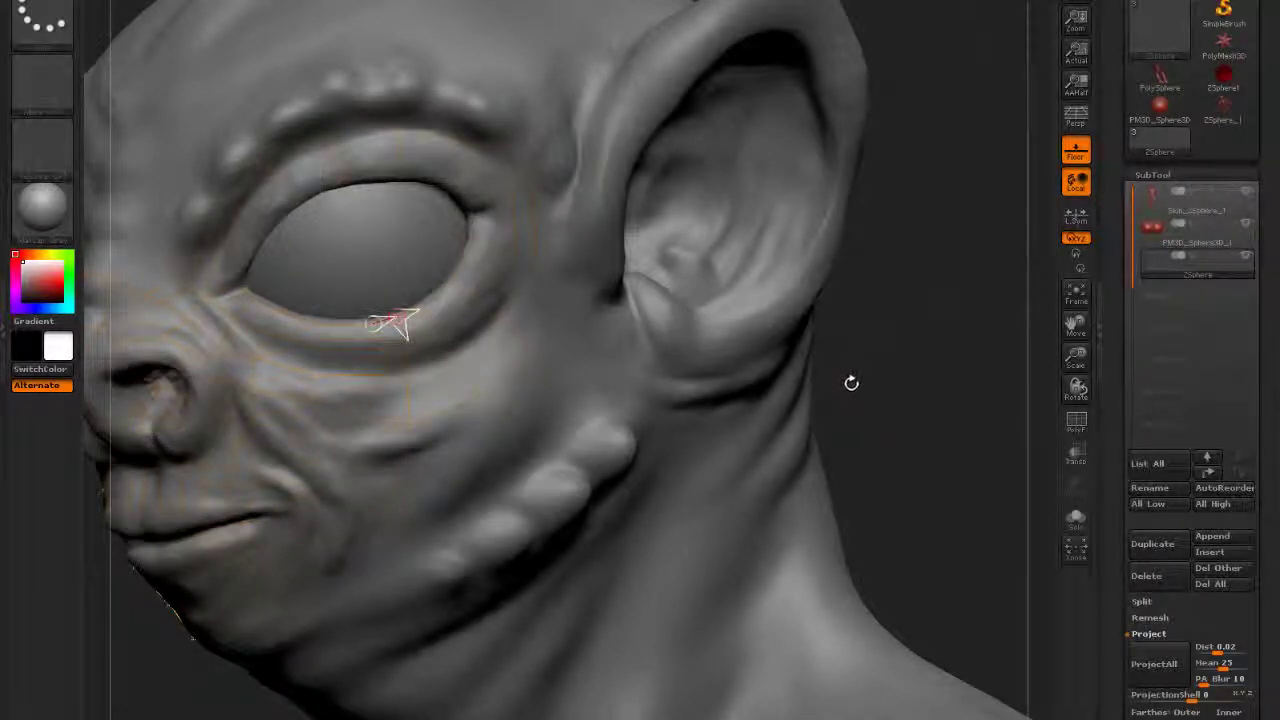
{"action": "left_click", "coordinate": [373, 322]}
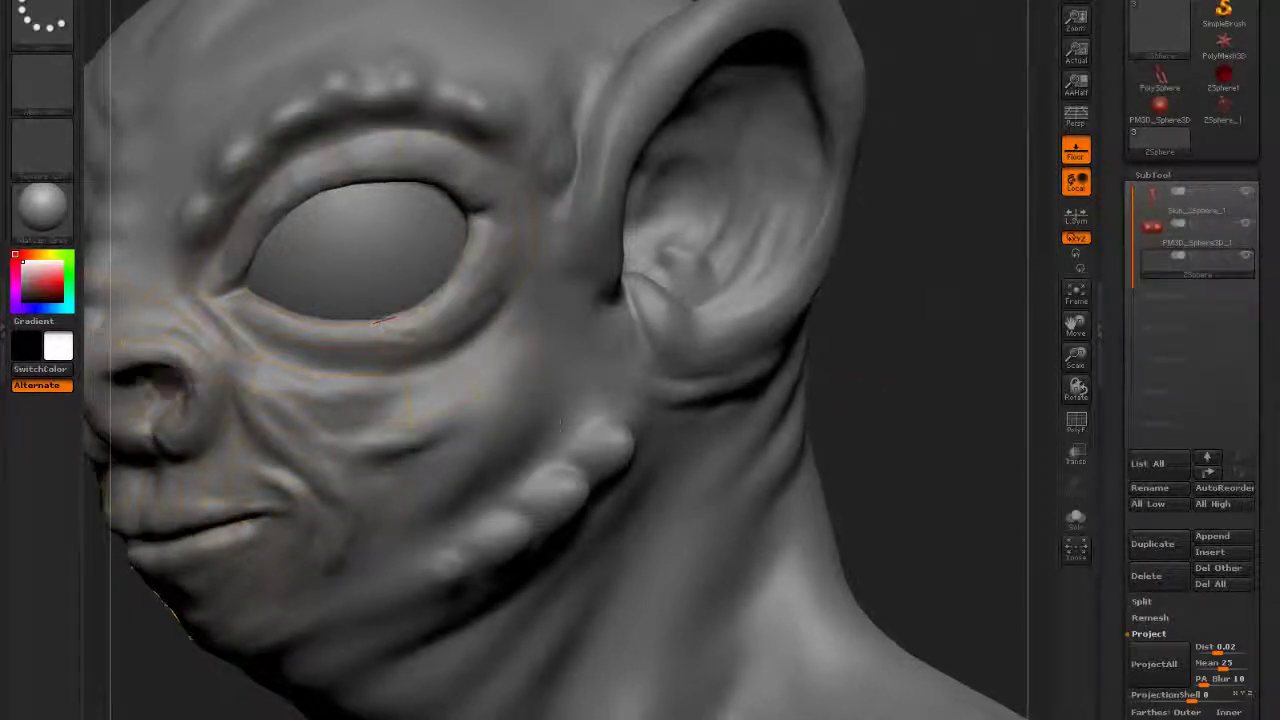
Join the point row under the eye bag to the middle of the lower eyelid rim with topology edges
{"action": "left_click", "coordinate": [370, 377]}
{"action": "left_click", "coordinate": [360, 377]}
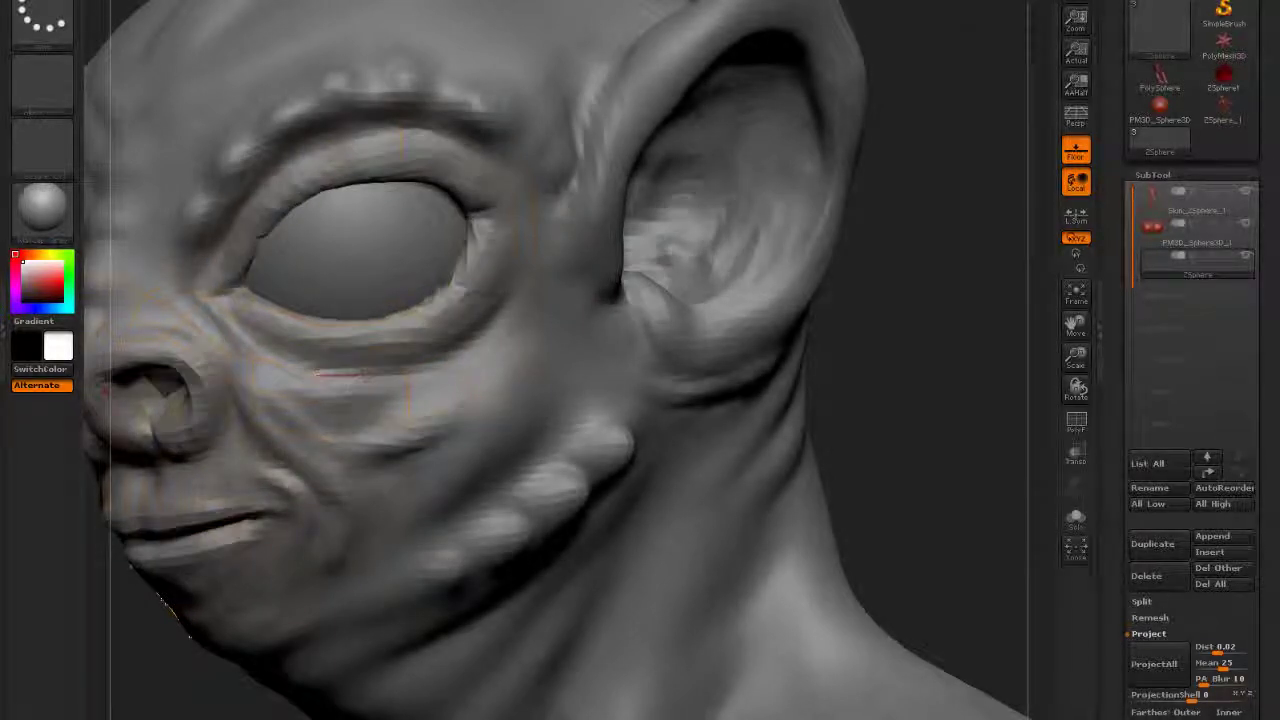
{"action": "left_click", "coordinate": [368, 377]}
{"action": "left_click", "coordinate": [372, 324]}
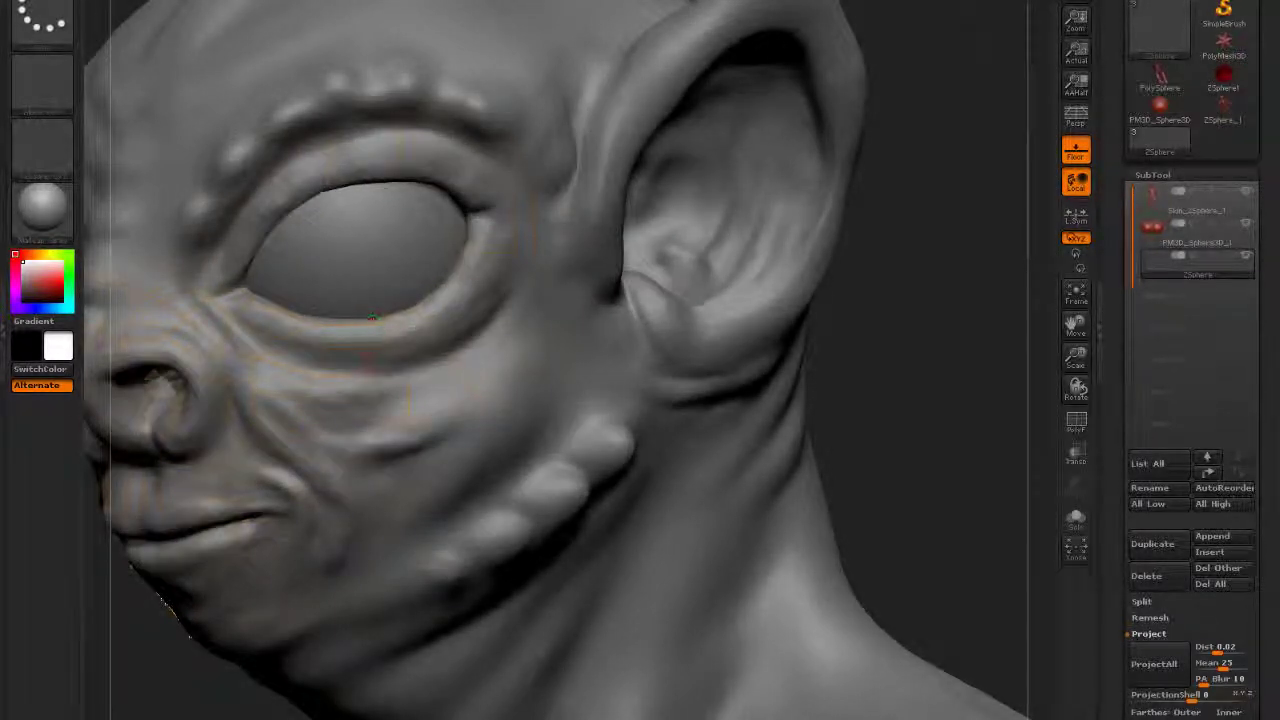
Hide the eyeball subtool to expose the socket and undo a misplaced topology stroke at the lower eyelid rim
{"action": "left_click", "coordinate": [1245, 225]}
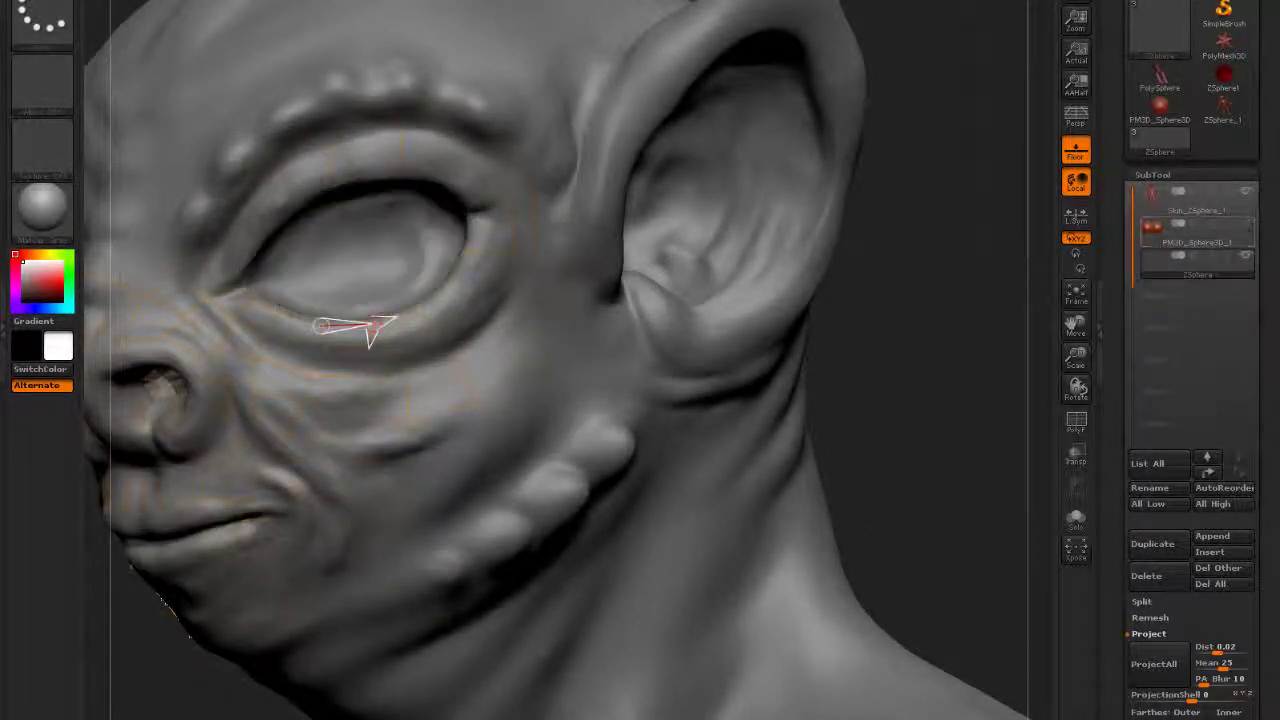
{"action": "left_click_drag", "start_coordinate": [880, 335], "coordinate": [882, 395]}
{"action": "left_click_drag", "start_coordinate": [316, 330], "coordinate": [593, 267]}
{"action": "key", "text": "ctrl+z"}
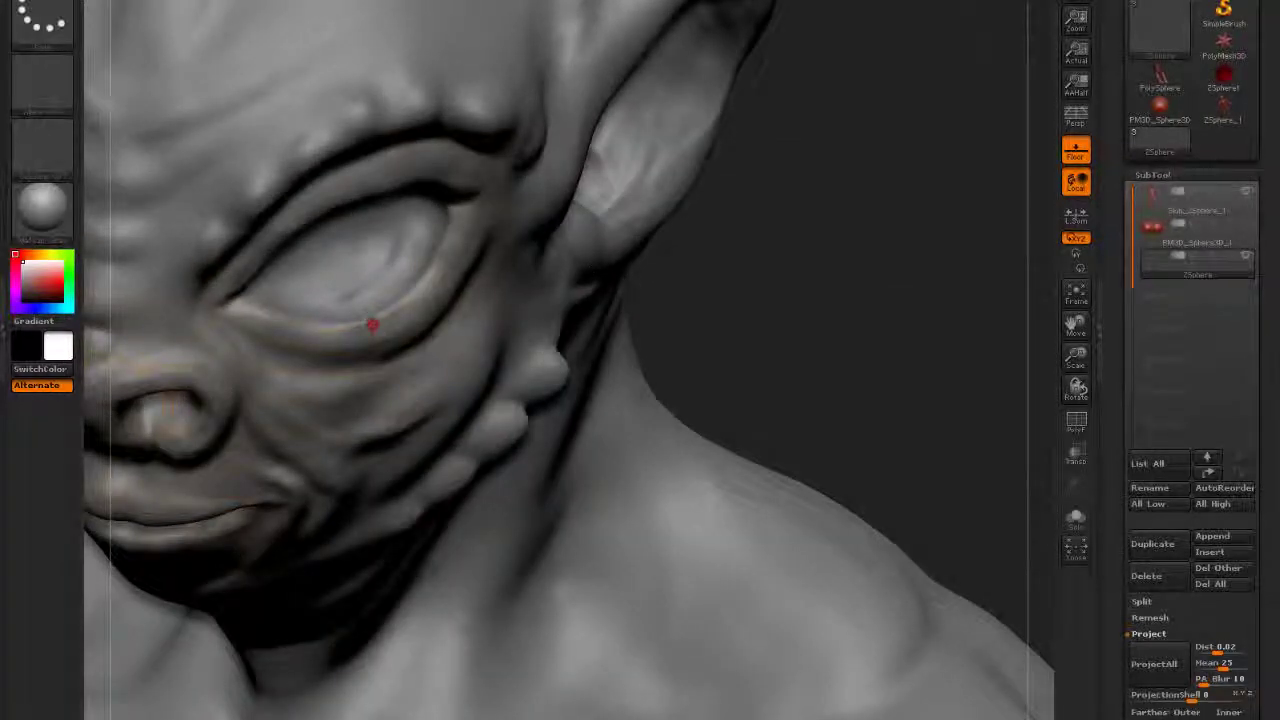
Extend the inner lower eyelid edge row along the rim to the inner eye corner
{"action": "mouse_move", "coordinate": [320, 328]}
{"action": "left_mouse_down"}
{"action": "mouse_move", "coordinate": [370, 325]}
{"action": "mouse_move", "coordinate": [323, 311]}
{"action": "mouse_move", "coordinate": [322, 326]}
{"action": "left_mouse_up"}
{"action": "left_click_drag", "start_coordinate": [700, 274], "coordinate": [784, 315]}
{"action": "left_click_drag", "start_coordinate": [266, 281], "coordinate": [286, 289]}
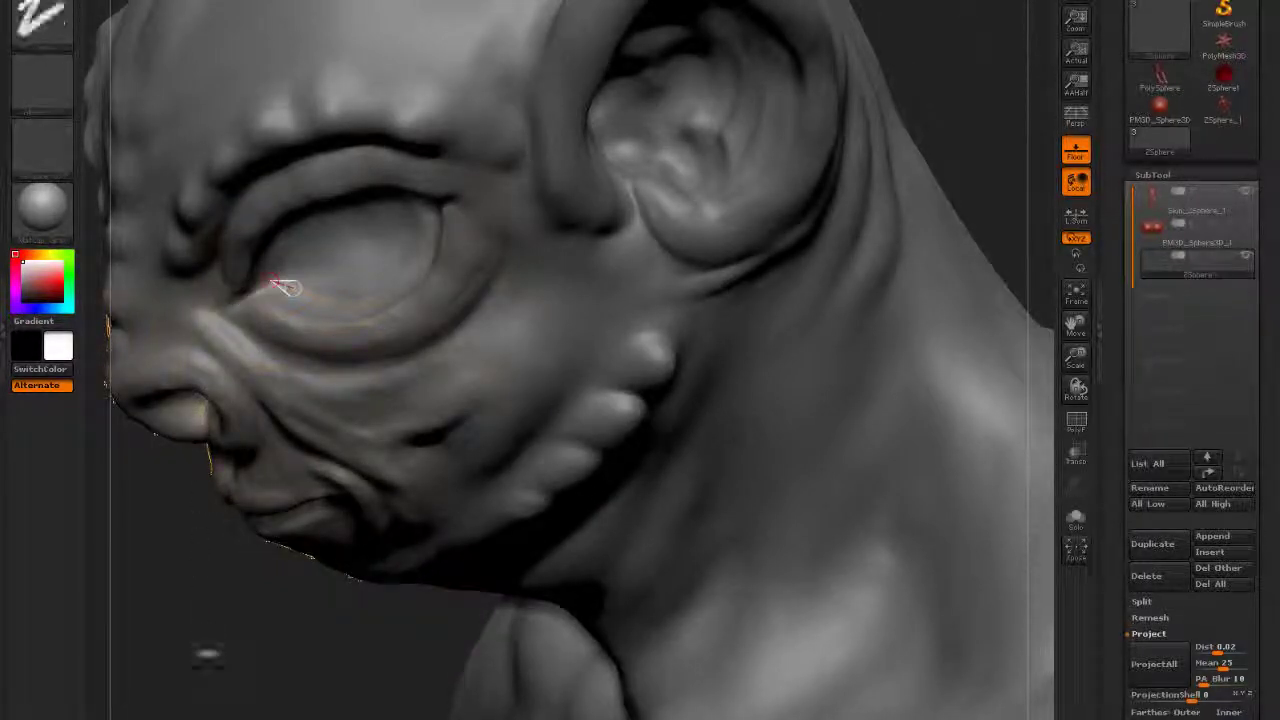
{"action": "left_click_drag", "start_coordinate": [206, 652], "coordinate": [178, 650]}
{"action": "left_click_drag", "start_coordinate": [272, 280], "coordinate": [280, 288]}
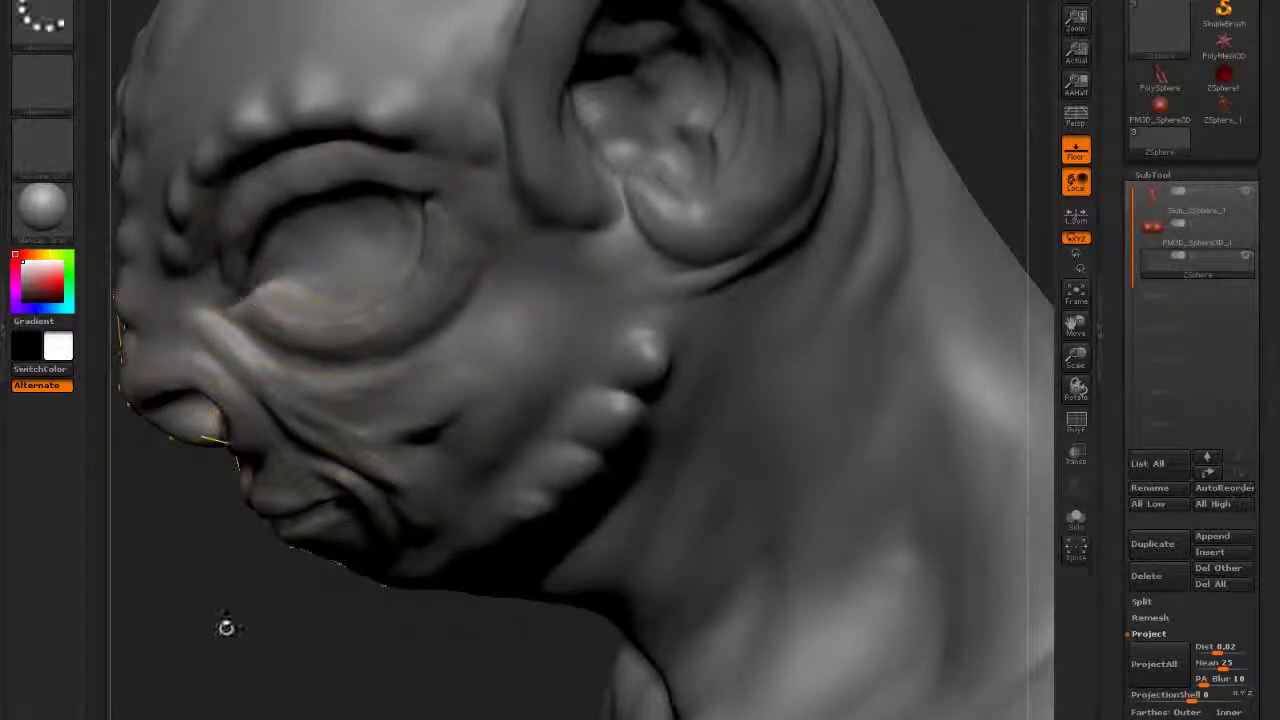
Place topology points inside the socket from the inner eye corner up along the inner upper eyelid
{"action": "mouse_move", "coordinate": [223, 623]}
{"action": "left_mouse_down"}
{"action": "mouse_move", "coordinate": [229, 514]}
{"action": "mouse_move", "coordinate": [186, 543]}
{"action": "left_mouse_up"}
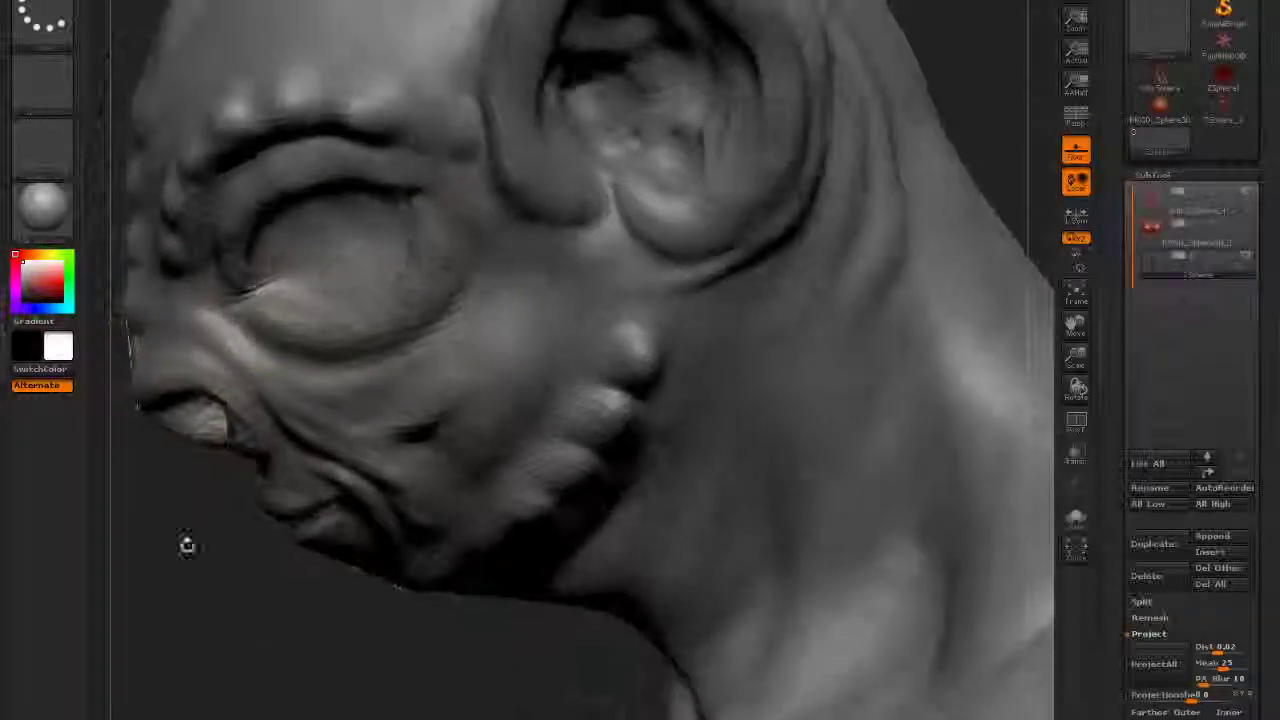
{"action": "left_click_drag", "start_coordinate": [174, 660], "coordinate": [168, 580]}
{"action": "left_click", "coordinate": [232, 246]}
{"action": "left_click", "coordinate": [268, 199]}
{"action": "left_click", "coordinate": [240, 202]}
{"action": "left_click", "coordinate": [284, 178]}
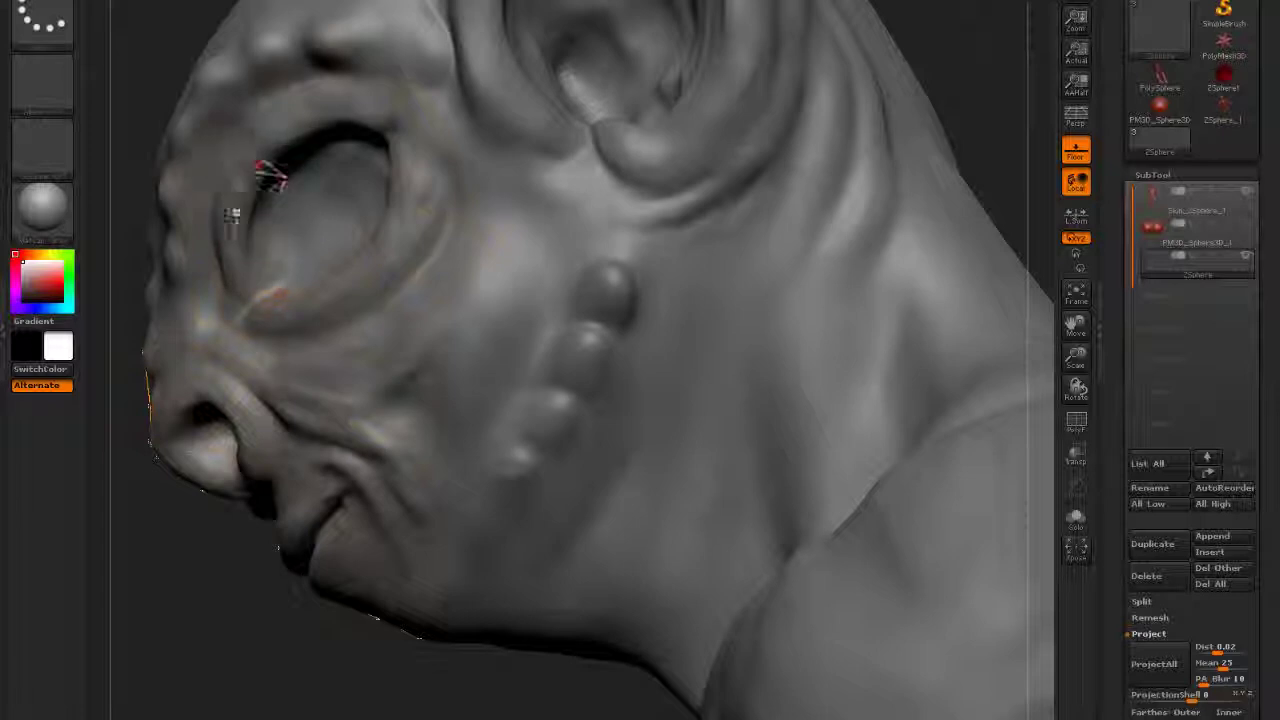
Continue the inner socket loop beneath the upper eyelid toward the outer eye corner
{"action": "left_click_drag", "start_coordinate": [196, 606], "coordinate": [246, 596]}
{"action": "left_click_drag", "start_coordinate": [152, 602], "coordinate": [170, 536]}
{"action": "left_click", "coordinate": [317, 164]}
{"action": "left_click", "coordinate": [311, 131]}
{"action": "left_click_drag", "start_coordinate": [186, 613], "coordinate": [241, 620]}
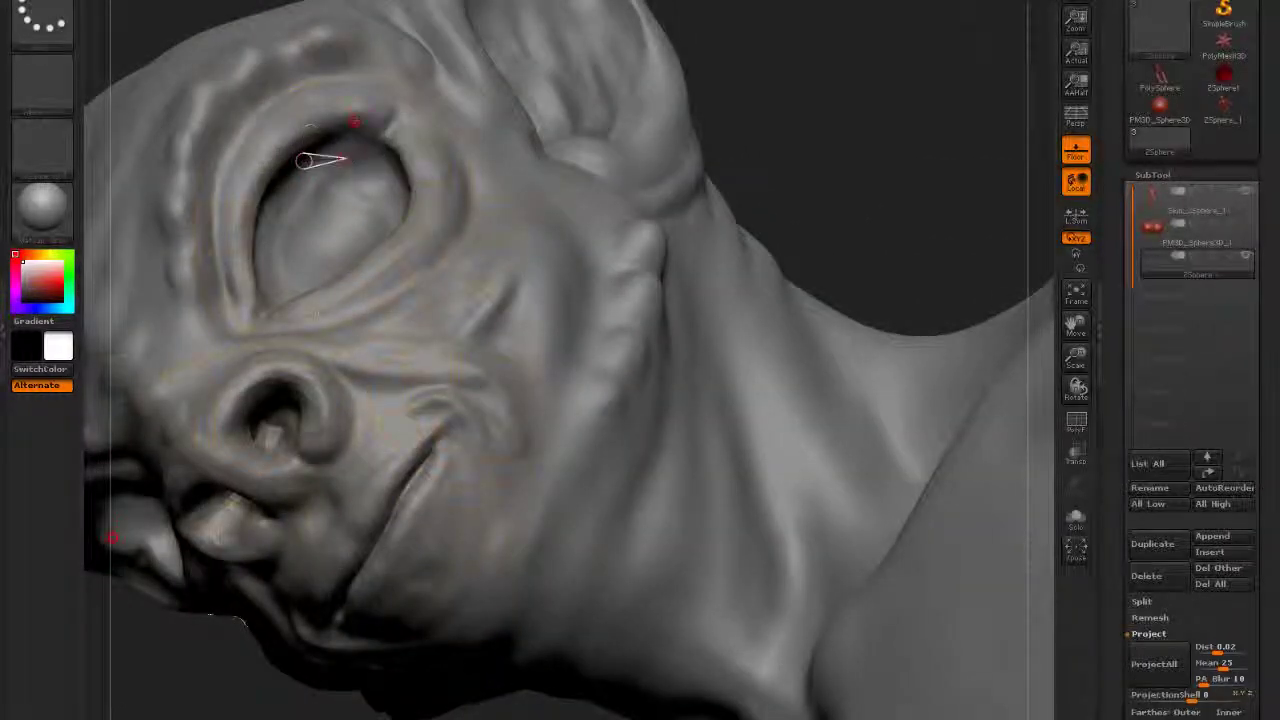
{"action": "left_click", "coordinate": [353, 126]}
{"action": "left_click", "coordinate": [374, 143]}
Carry the inner socket loop around the outer eye corner, linking it to the eyelid rim
{"action": "left_click_drag", "start_coordinate": [745, 118], "coordinate": [840, 118]}
{"action": "left_click", "coordinate": [386, 175]}
{"action": "right_click_drag", "start_coordinate": [390, 175], "coordinate": [415, 231]}
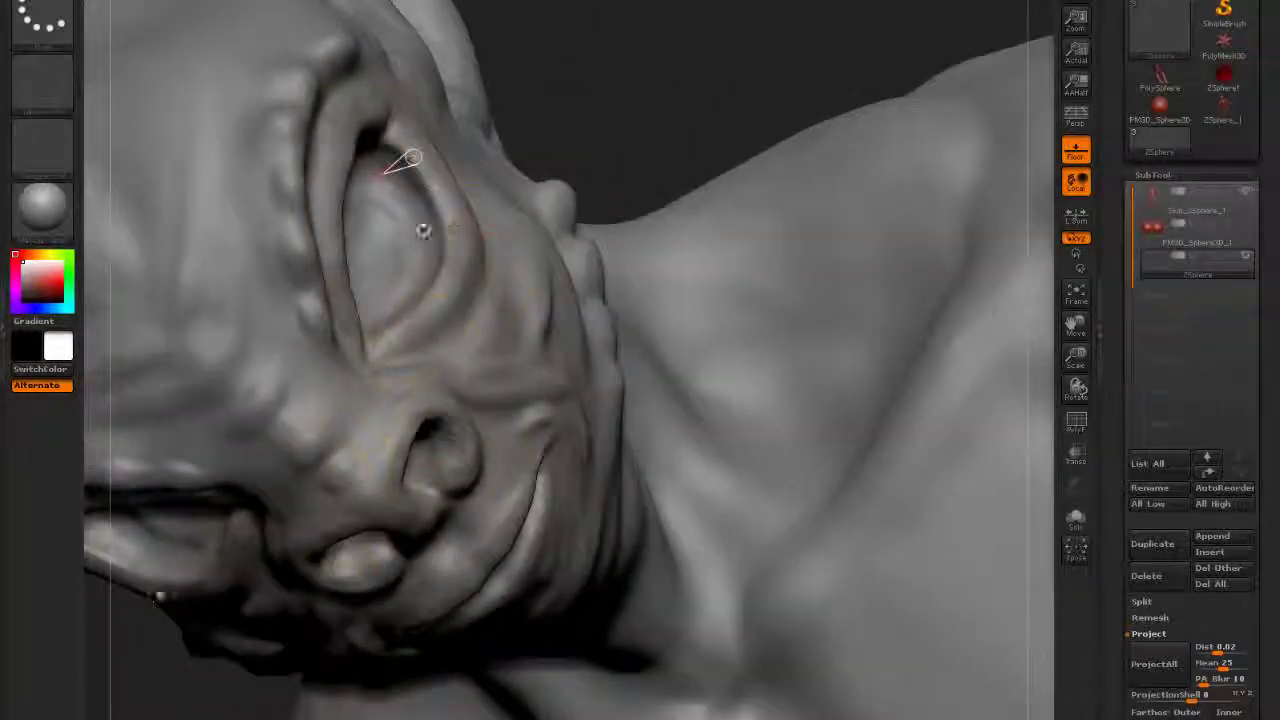
{"action": "left_click", "coordinate": [405, 208]}
{"action": "left_click", "coordinate": [438, 188]}
Connect the inner socket loop to the outer part of the lower eyelid, undoing a misplaced point
{"action": "left_click_drag", "start_coordinate": [724, 54], "coordinate": [680, 40]}
{"action": "left_click", "coordinate": [449, 231]}
{"action": "key", "text": "ctrl+z"}
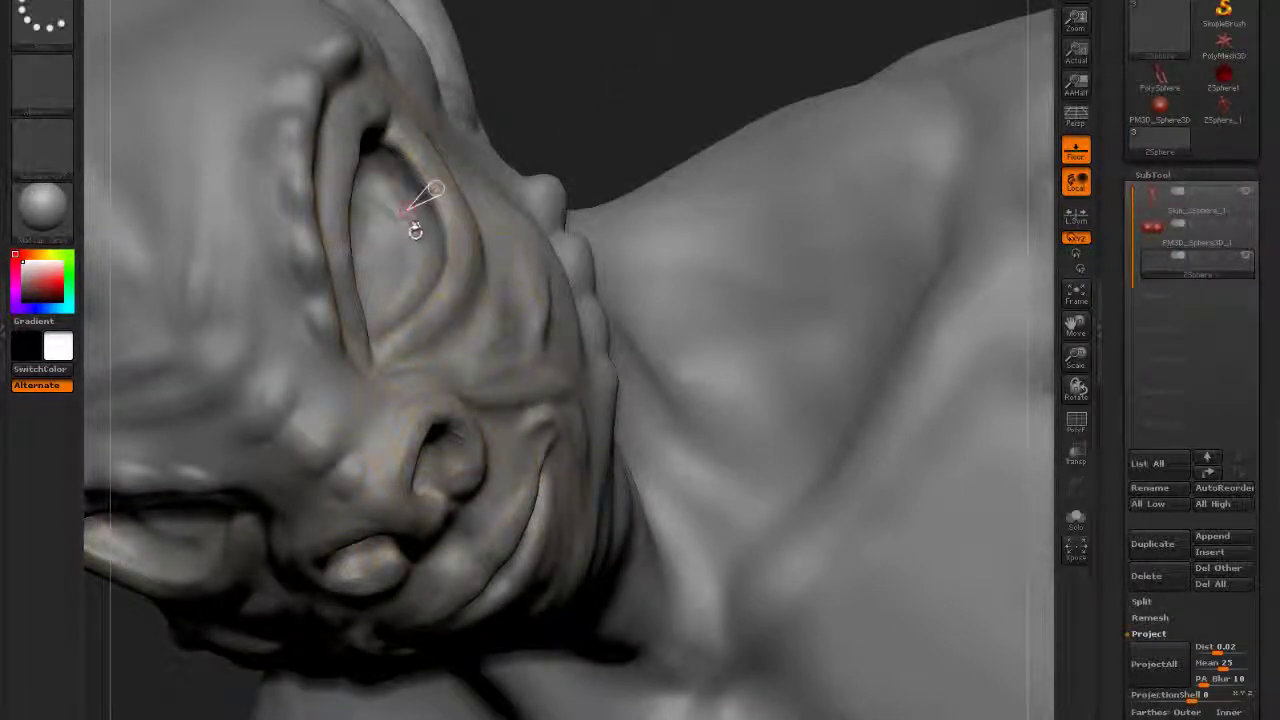
{"action": "left_click", "coordinate": [406, 212]}
{"action": "left_click", "coordinate": [450, 231]}
{"action": "left_click_drag", "start_coordinate": [629, 89], "coordinate": [640, 72]}
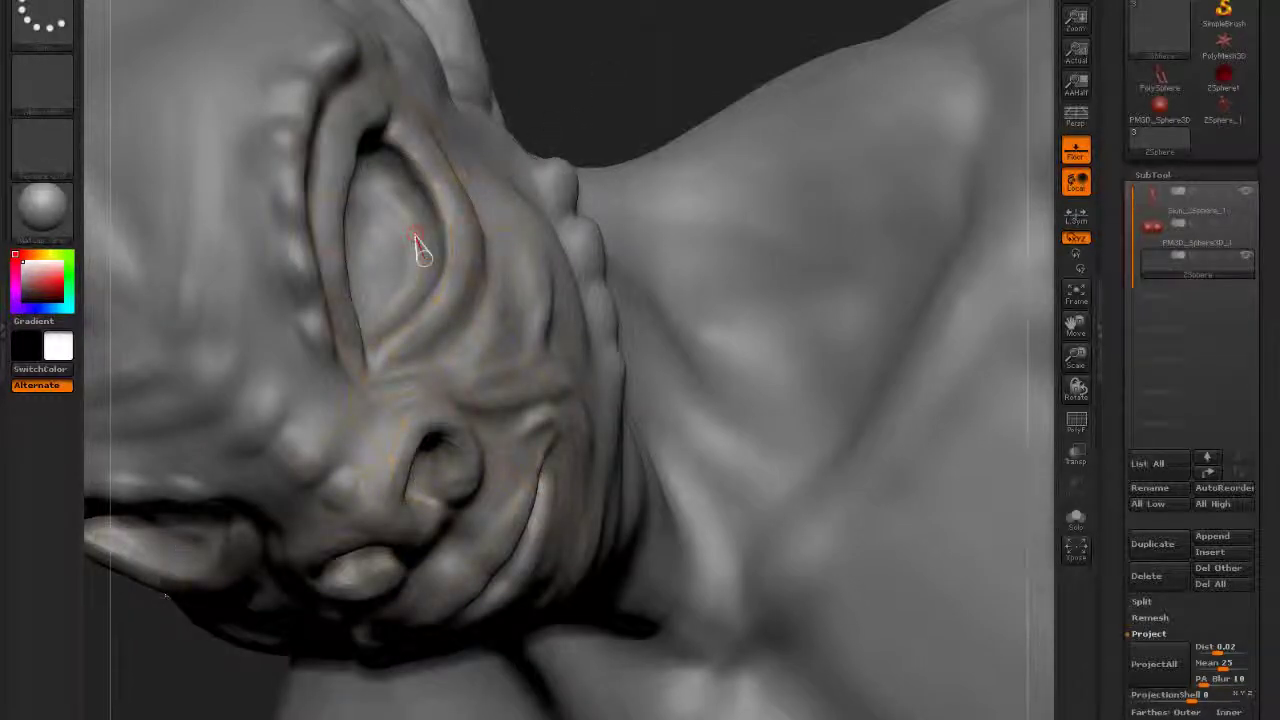
{"action": "left_click_drag", "start_coordinate": [166, 595], "coordinate": [178, 580]}
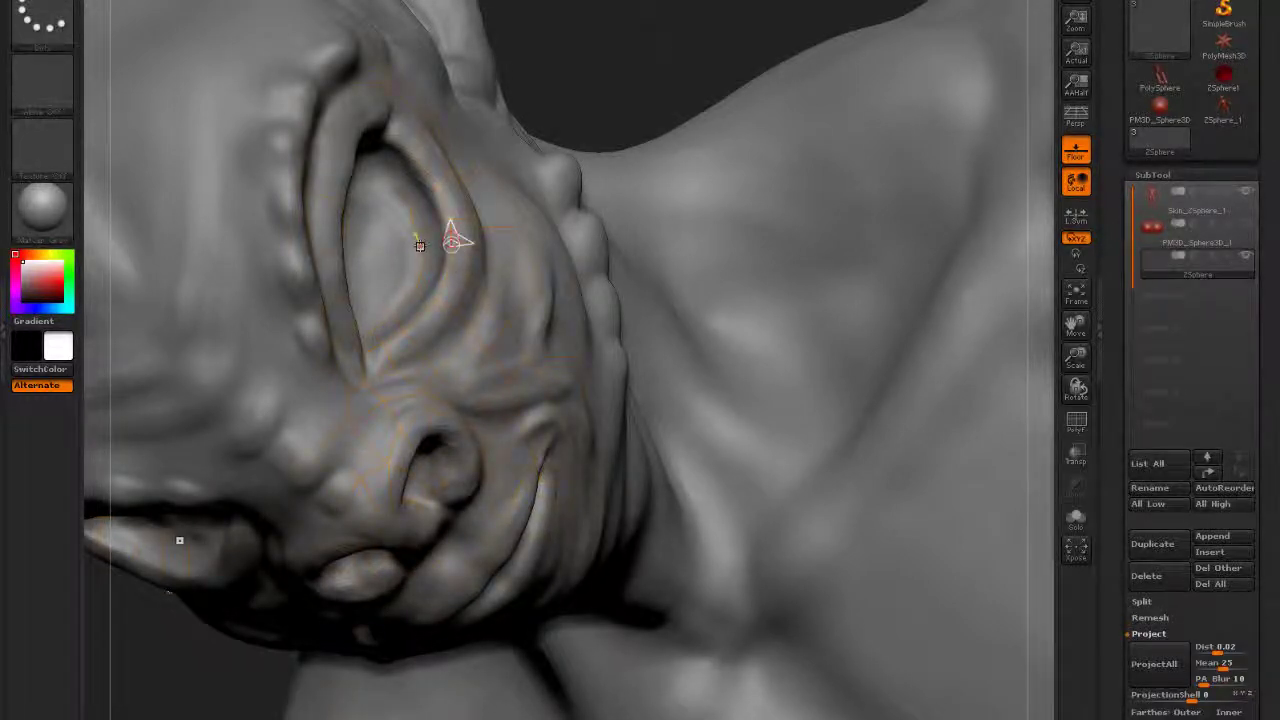
{"action": "left_click_drag", "start_coordinate": [552, 16], "coordinate": [703, 209], "text": "alt"}
Delete the project's stored undo history
{"action": "left_click_drag", "start_coordinate": [880, 325], "coordinate": [857, 382]}
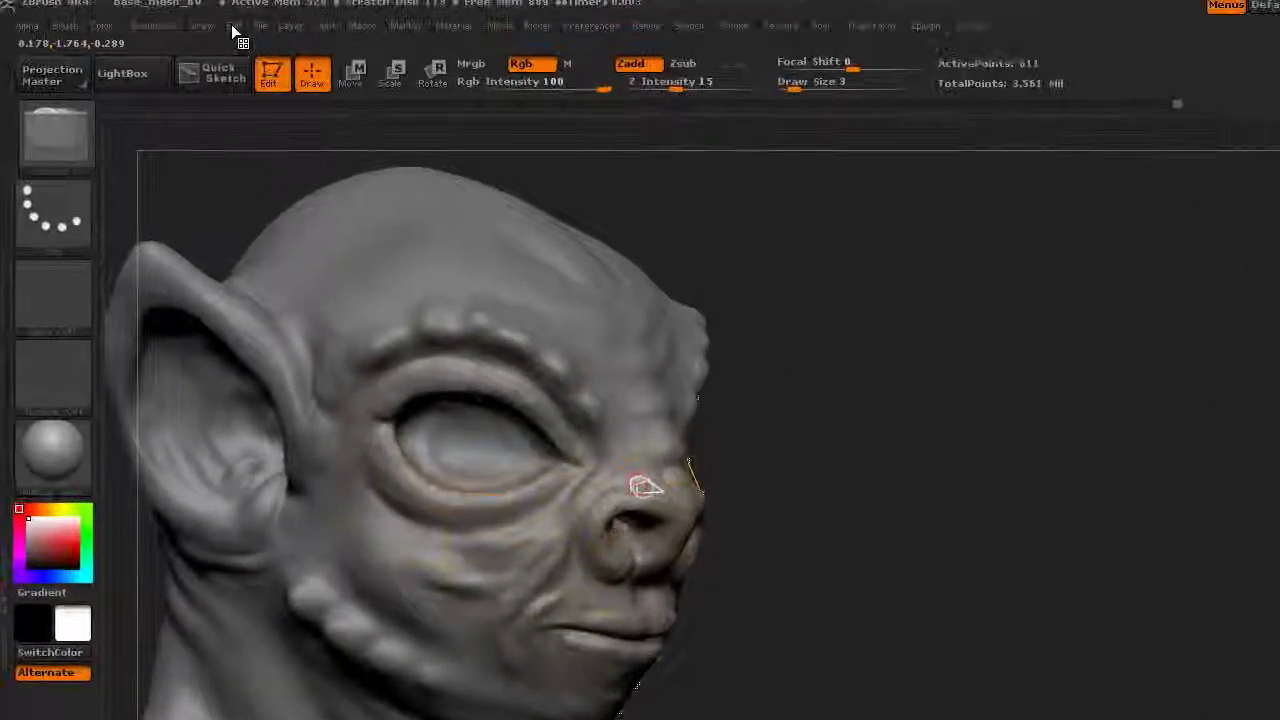
{"action": "left_click", "coordinate": [232, 25]}
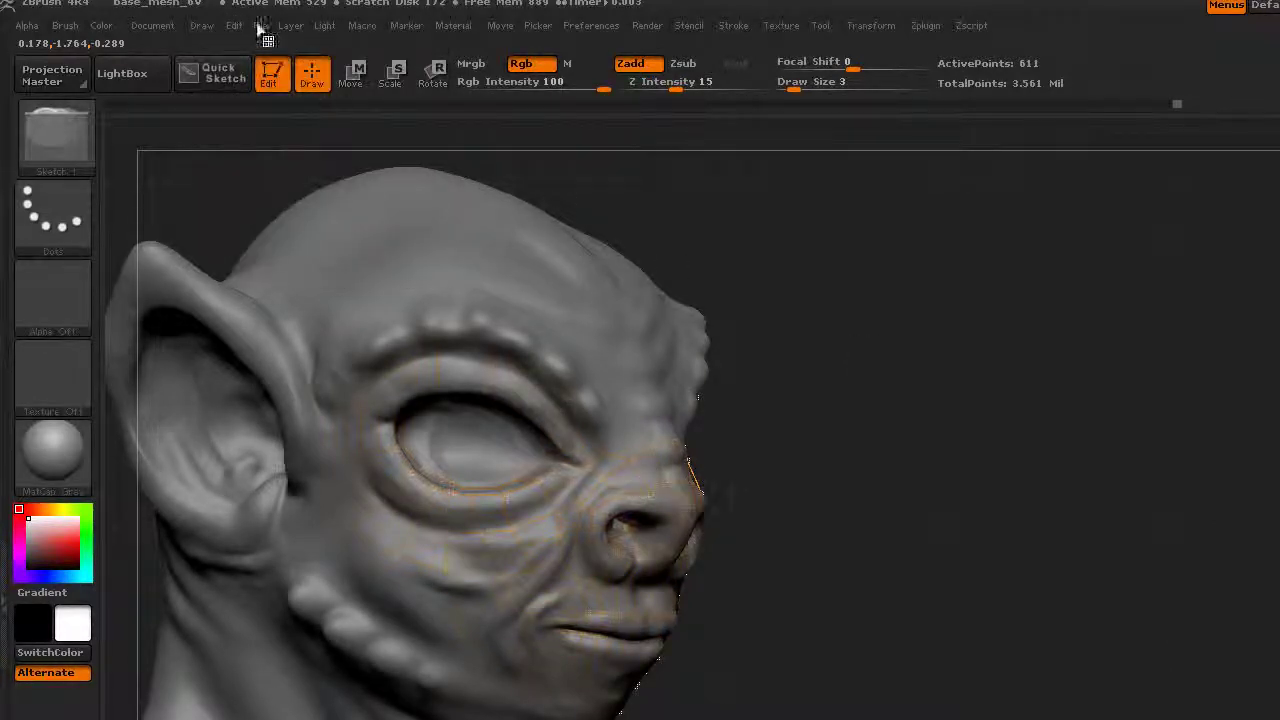
{"action": "left_click", "coordinate": [233, 25]}
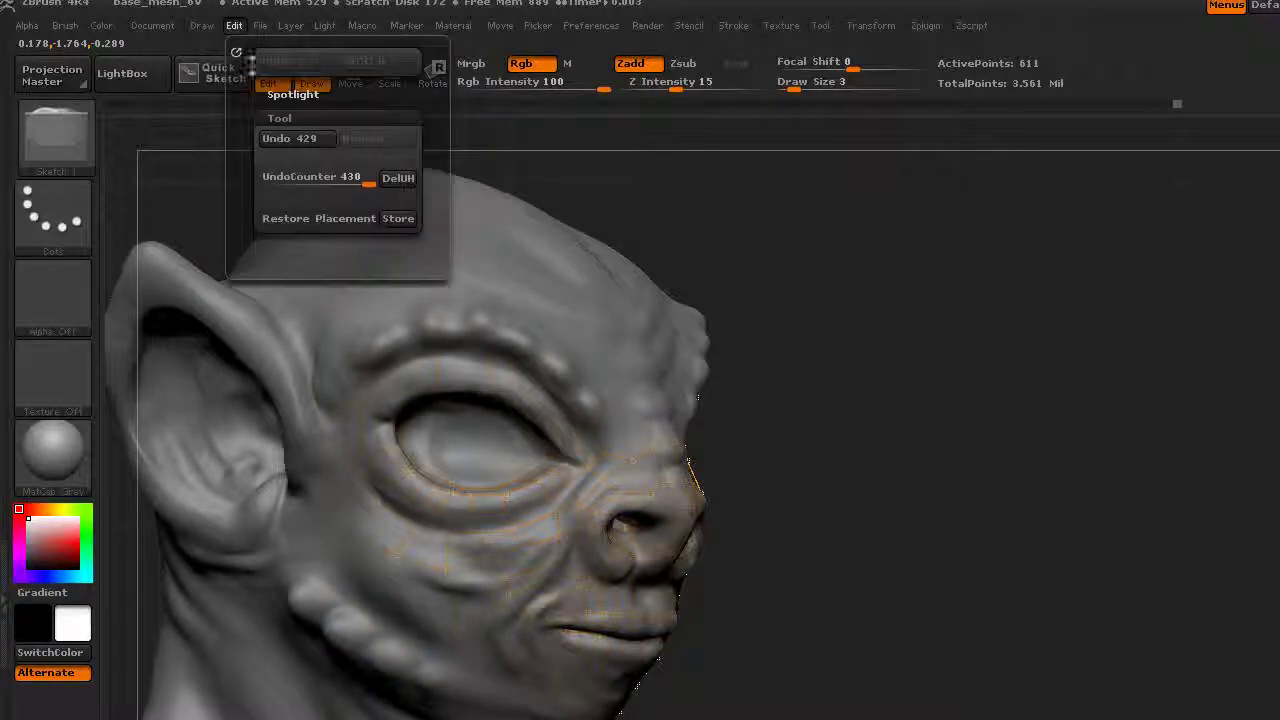
{"action": "left_click", "coordinate": [397, 179]}
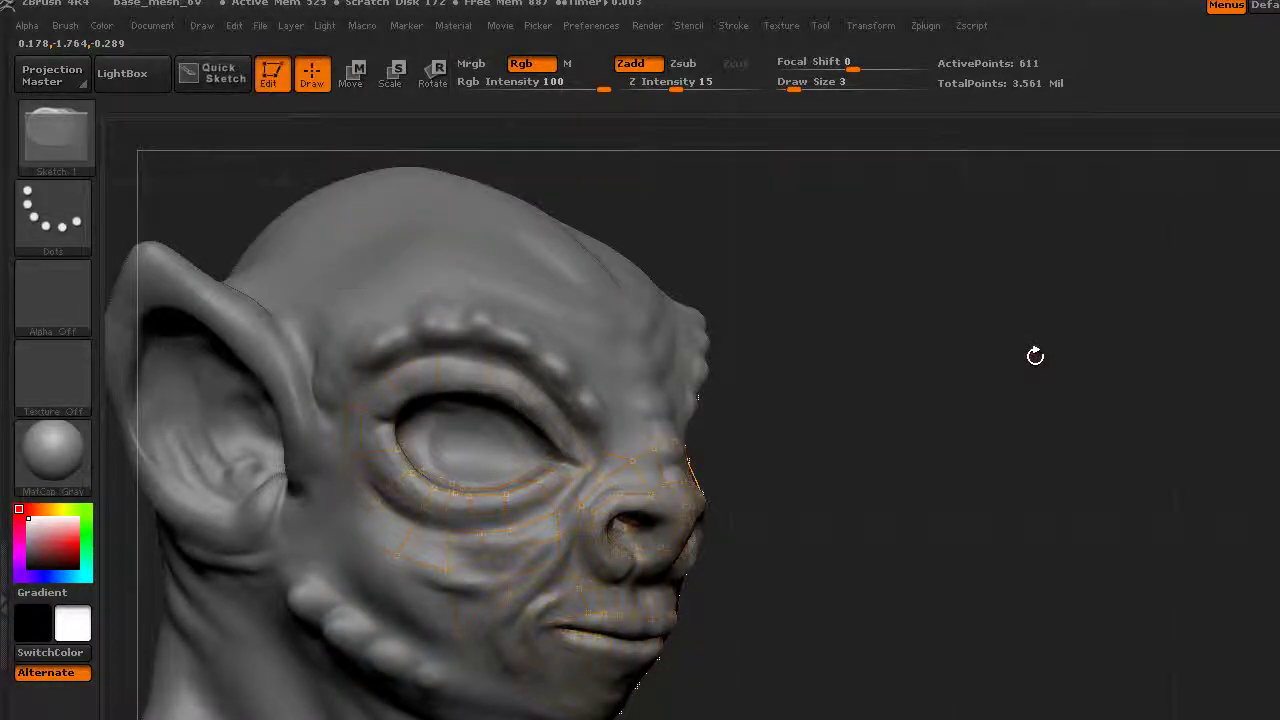
Save the project under the new file name base_mesh_6v_demo_typo.ZPR in the Creature_Model_1 folder
{"action": "mouse_move", "coordinate": [1035, 356]}
{"action": "left_mouse_down"}
{"action": "mouse_move", "coordinate": [963, 343]}
{"action": "mouse_move", "coordinate": [1014, 349]}
{"action": "mouse_move", "coordinate": [1047, 563]}
{"action": "mouse_move", "coordinate": [903, 497]}
{"action": "mouse_move", "coordinate": [1014, 626]}
{"action": "left_mouse_up"}
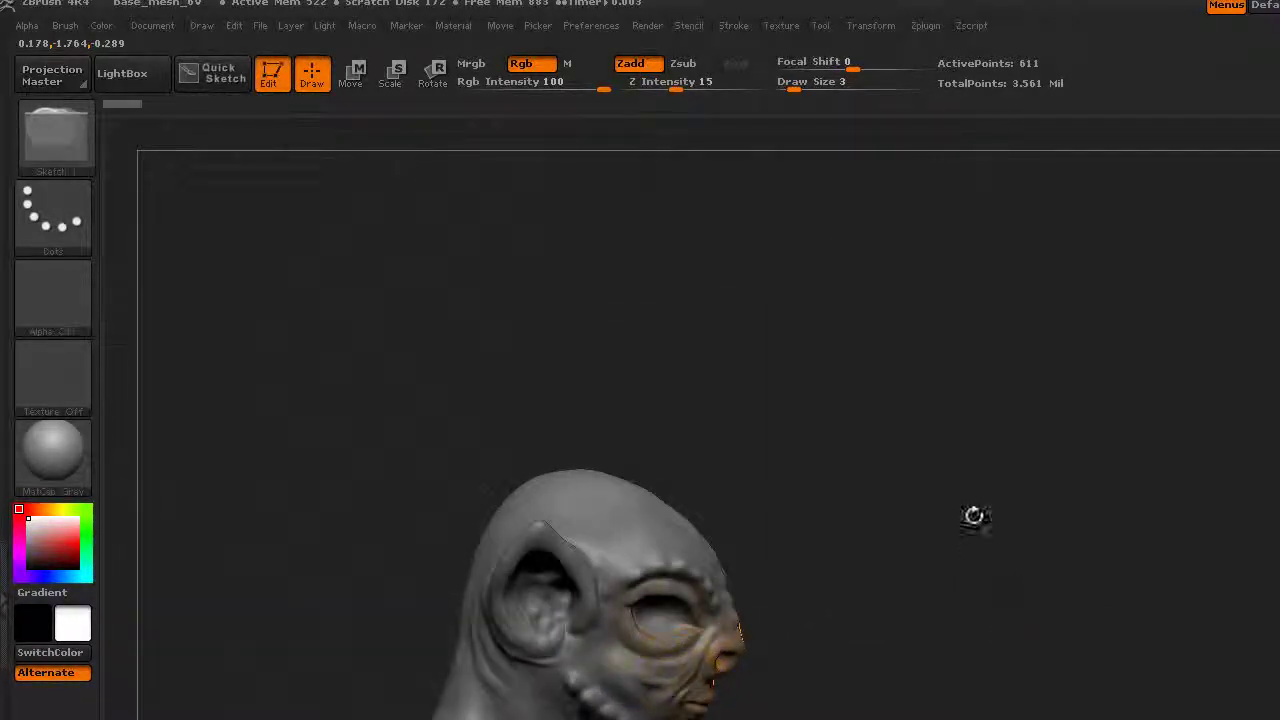
{"action": "left_click", "coordinate": [264, 28]}
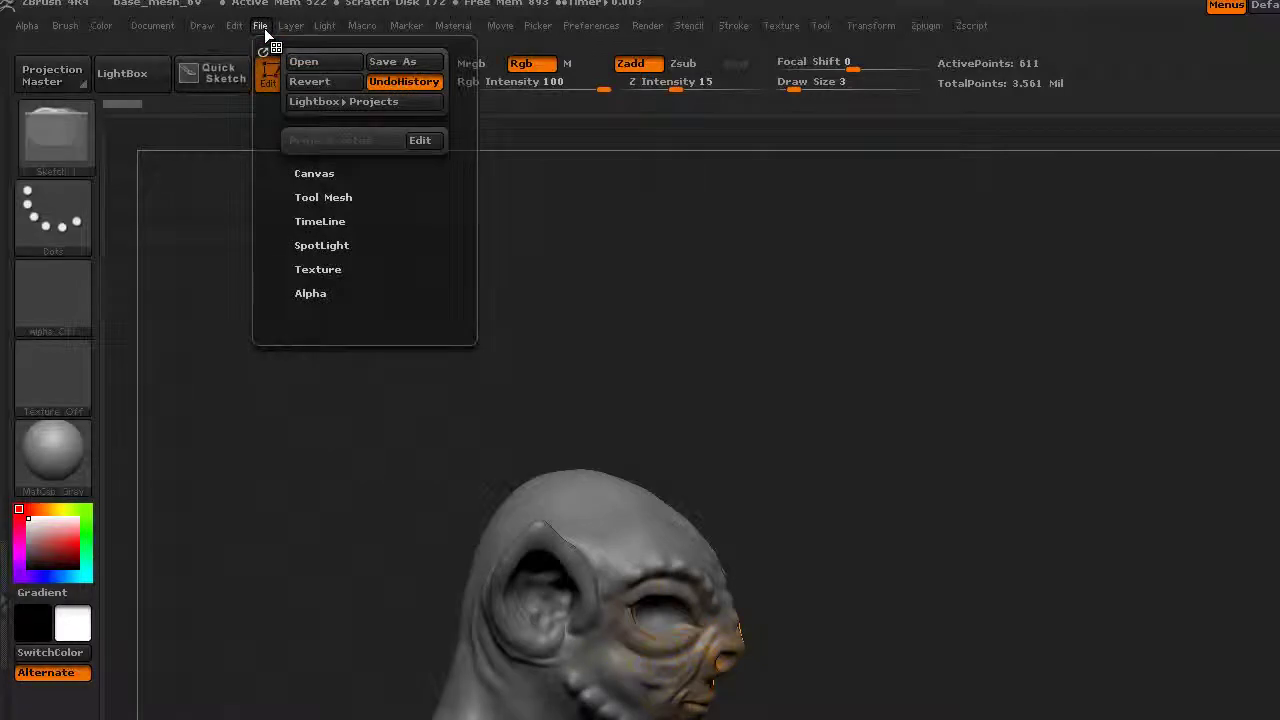
{"action": "left_click", "coordinate": [383, 64]}
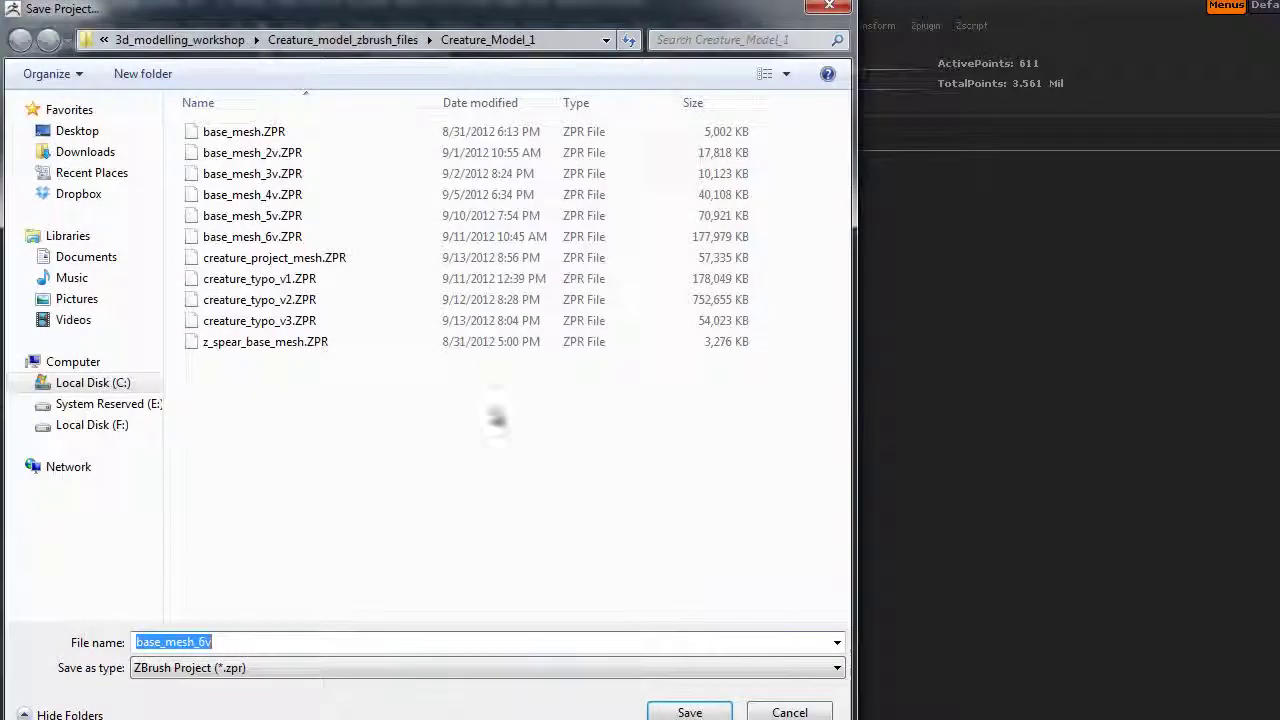
{"action": "left_click", "coordinate": [199, 641]}
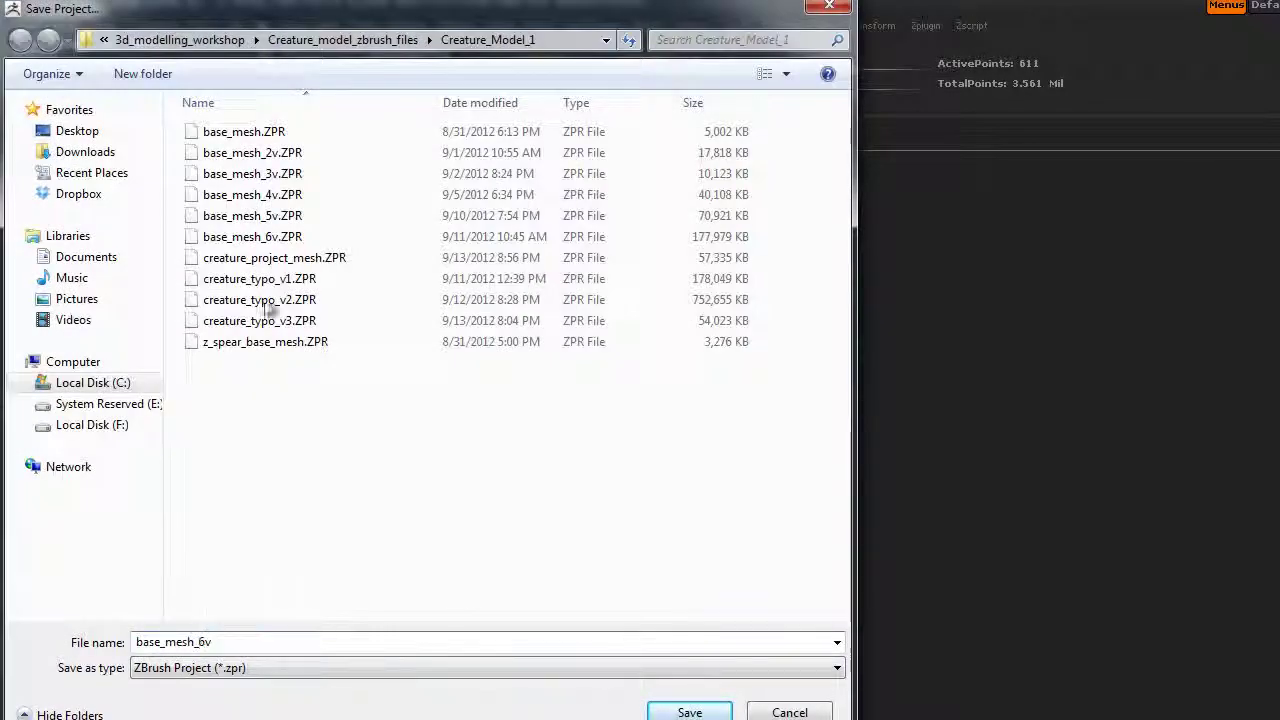
{"action": "left_click", "coordinate": [262, 237]}
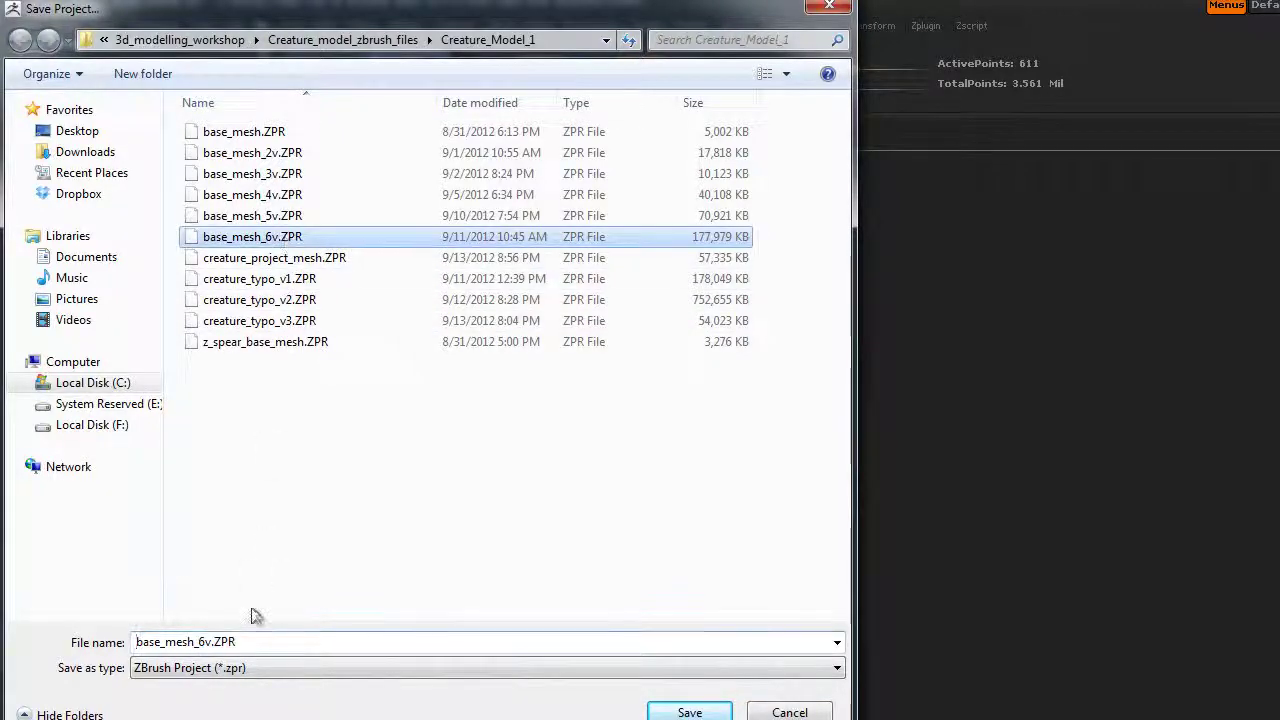
{"action": "left_click", "coordinate": [212, 640]}
{"action": "left_click", "coordinate": [206, 640]}
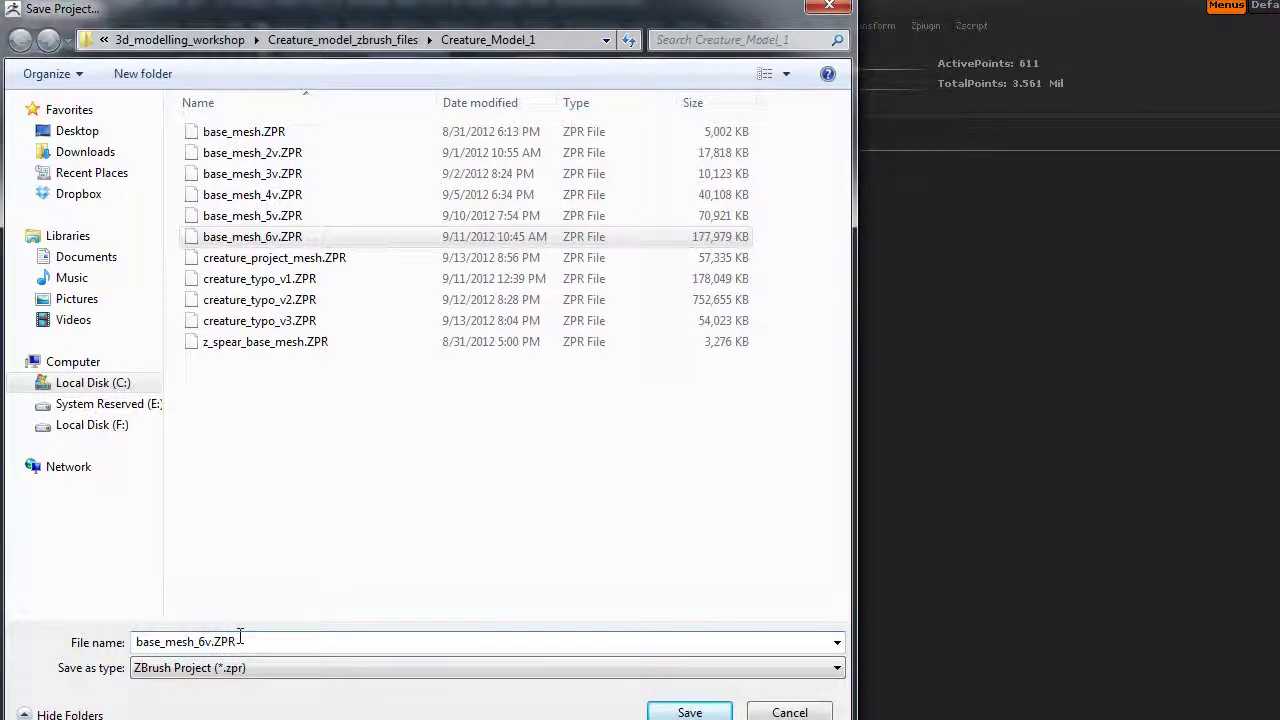
{"action": "type", "text": "_demo"}
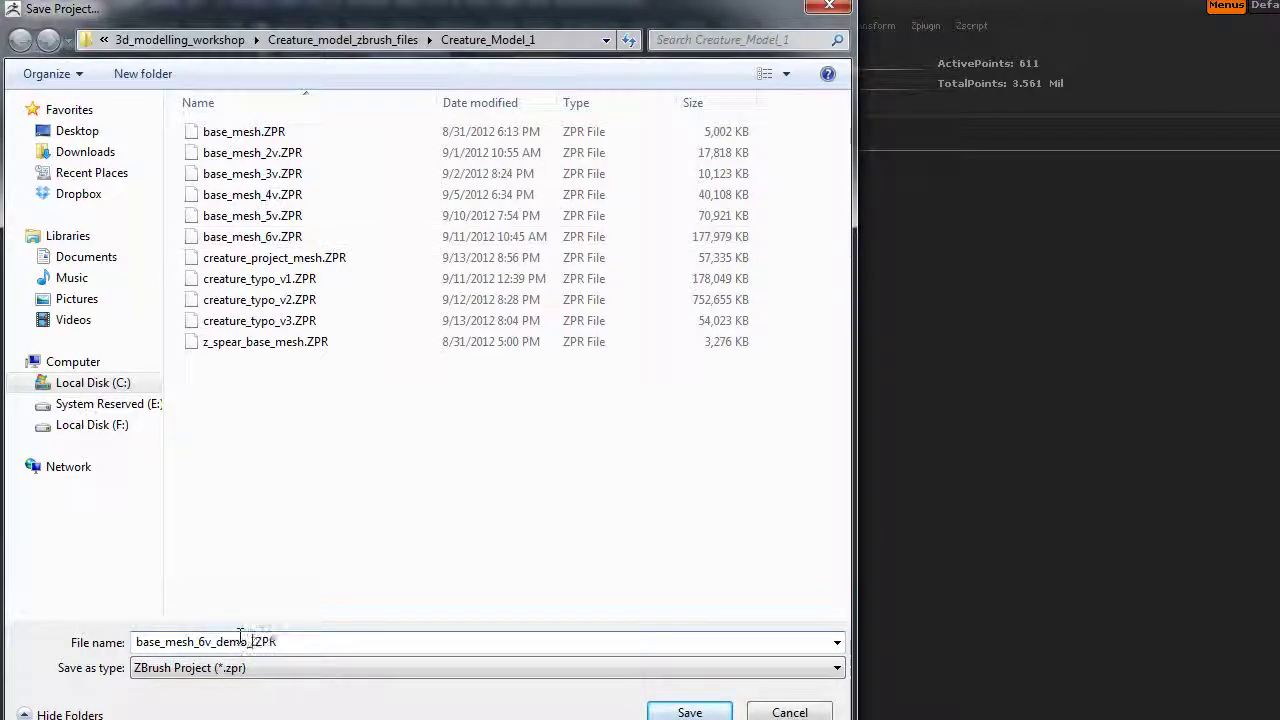
{"action": "type", "text": "_typo"}
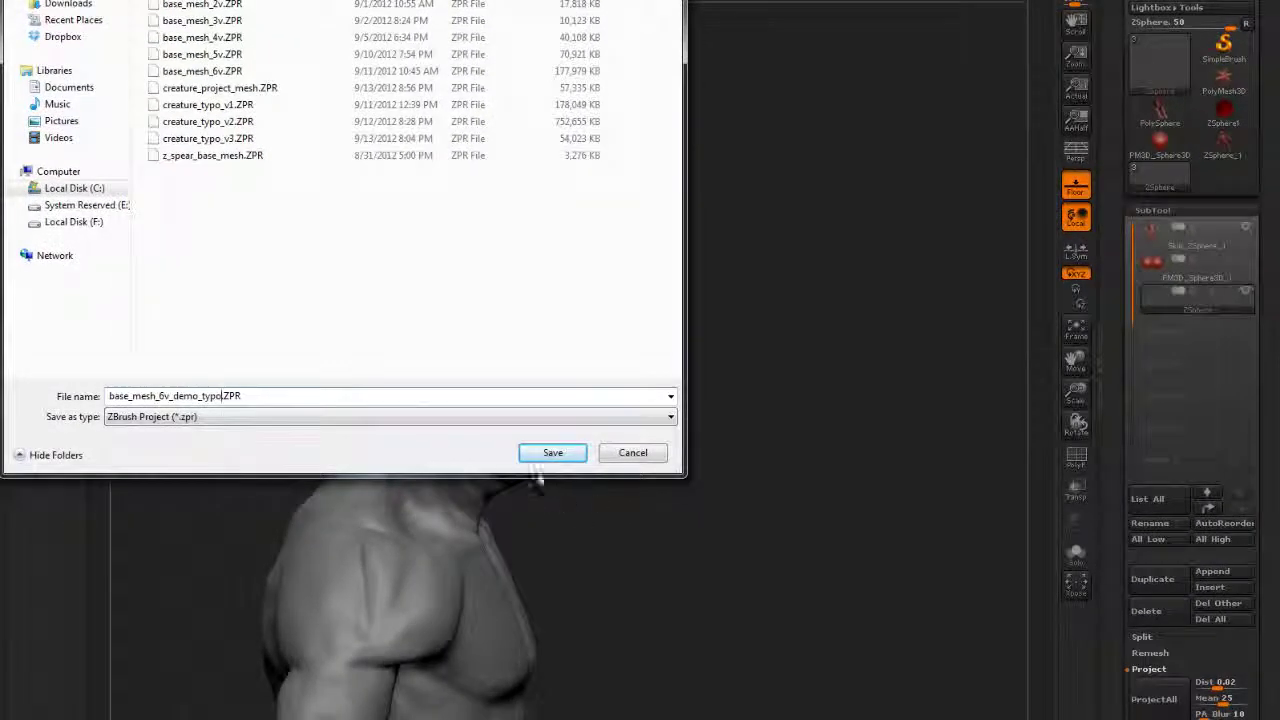
{"action": "left_click", "coordinate": [553, 453]}
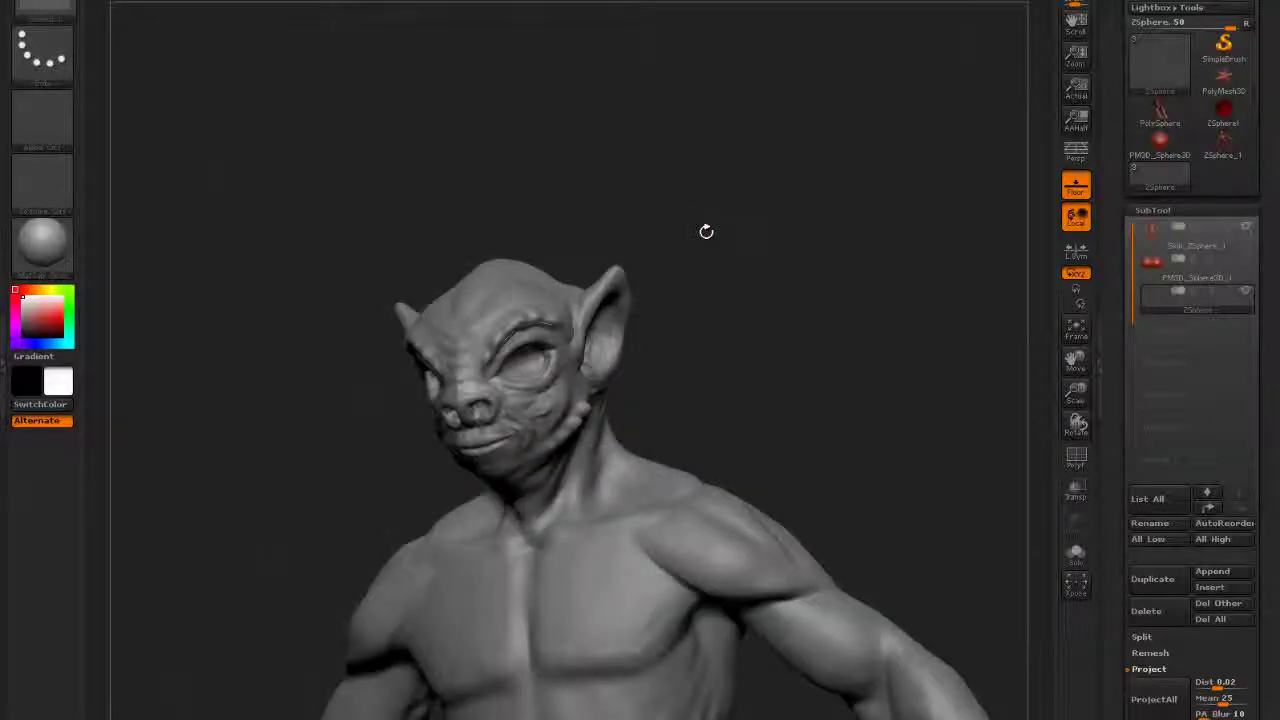
Reopen the saved project base_mesh_6v_demo_typo.ZPR, discarding the changes in the current project
{"action": "mouse_move", "coordinate": [706, 229]}
{"action": "left_mouse_down"}
{"action": "mouse_move", "coordinate": [787, 208]}
{"action": "mouse_move", "coordinate": [791, 189]}
{"action": "left_mouse_up"}
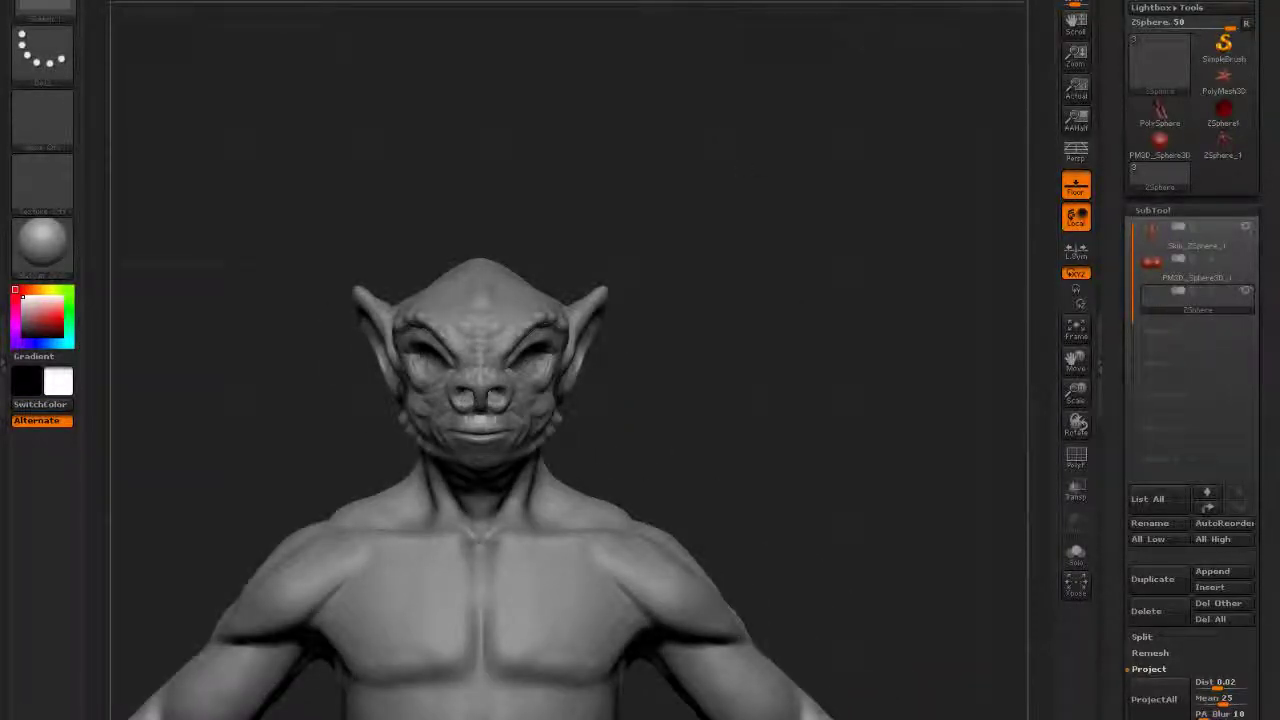
{"action": "left_click", "coordinate": [252, 1]}
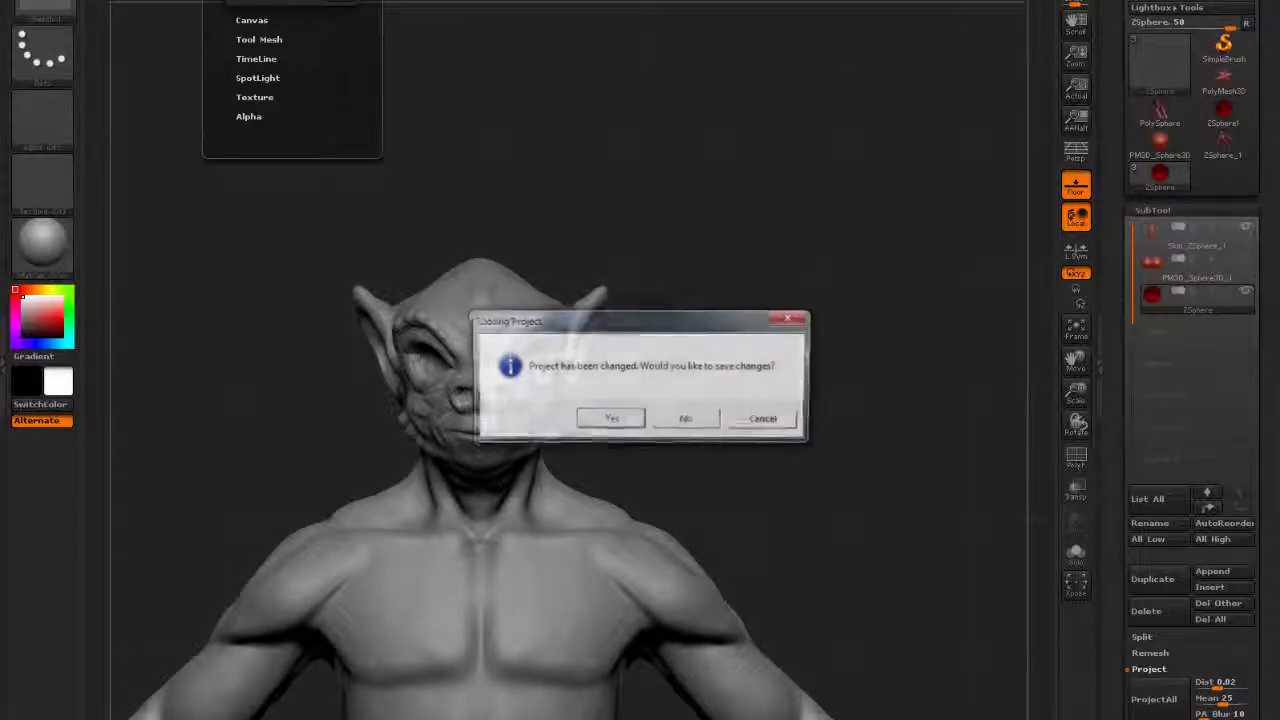
{"action": "left_click", "coordinate": [694, 200]}
{"action": "left_click", "coordinate": [792, 317]}
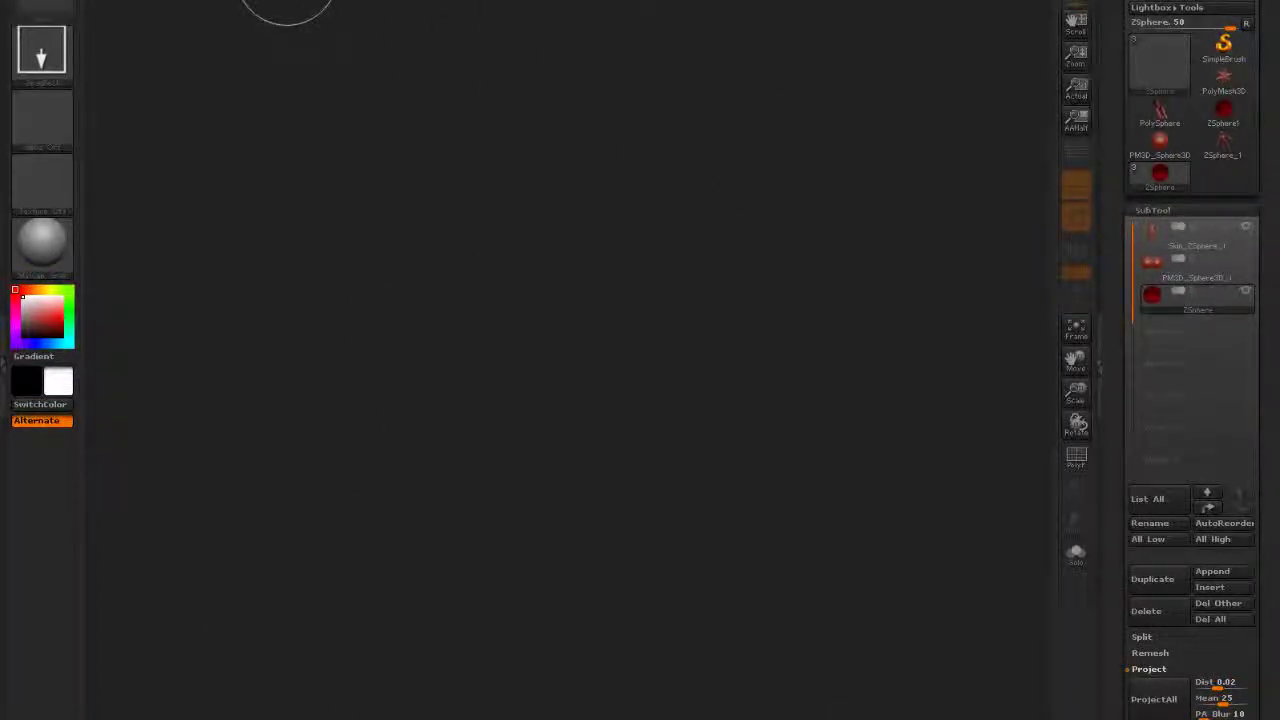
{"action": "left_click", "coordinate": [287, 8]}
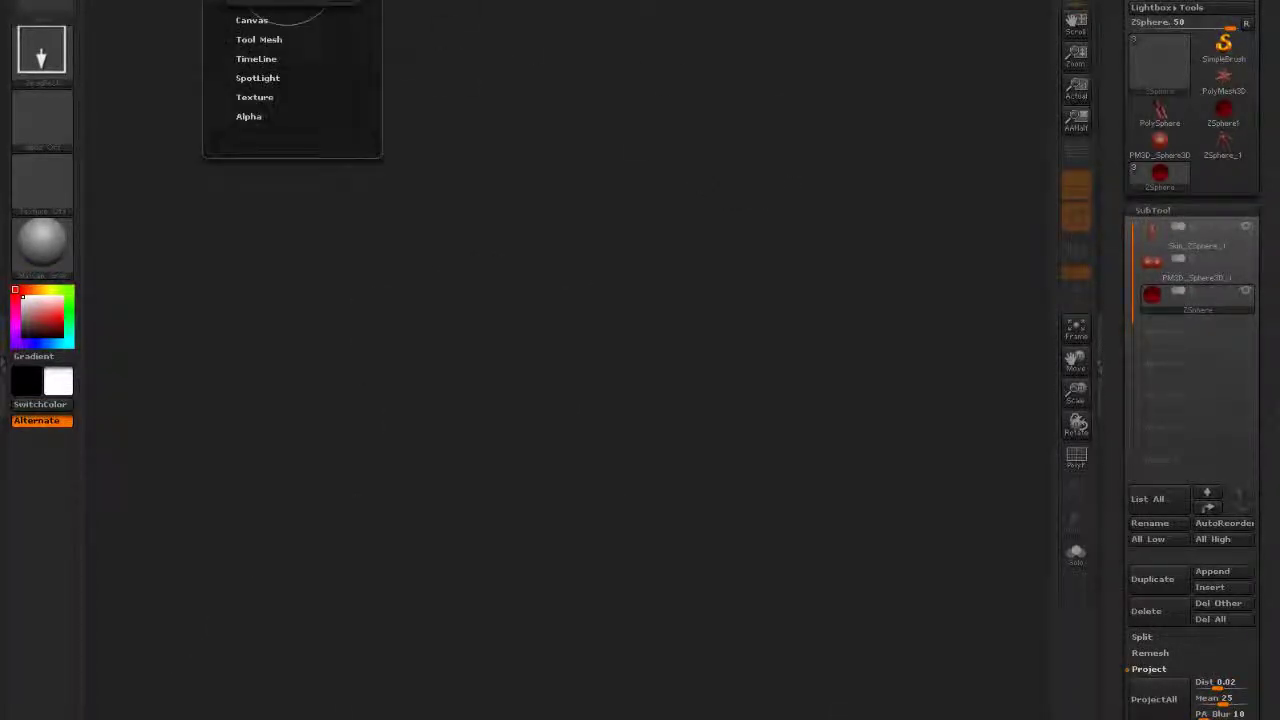
{"action": "left_click", "coordinate": [287, 2]}
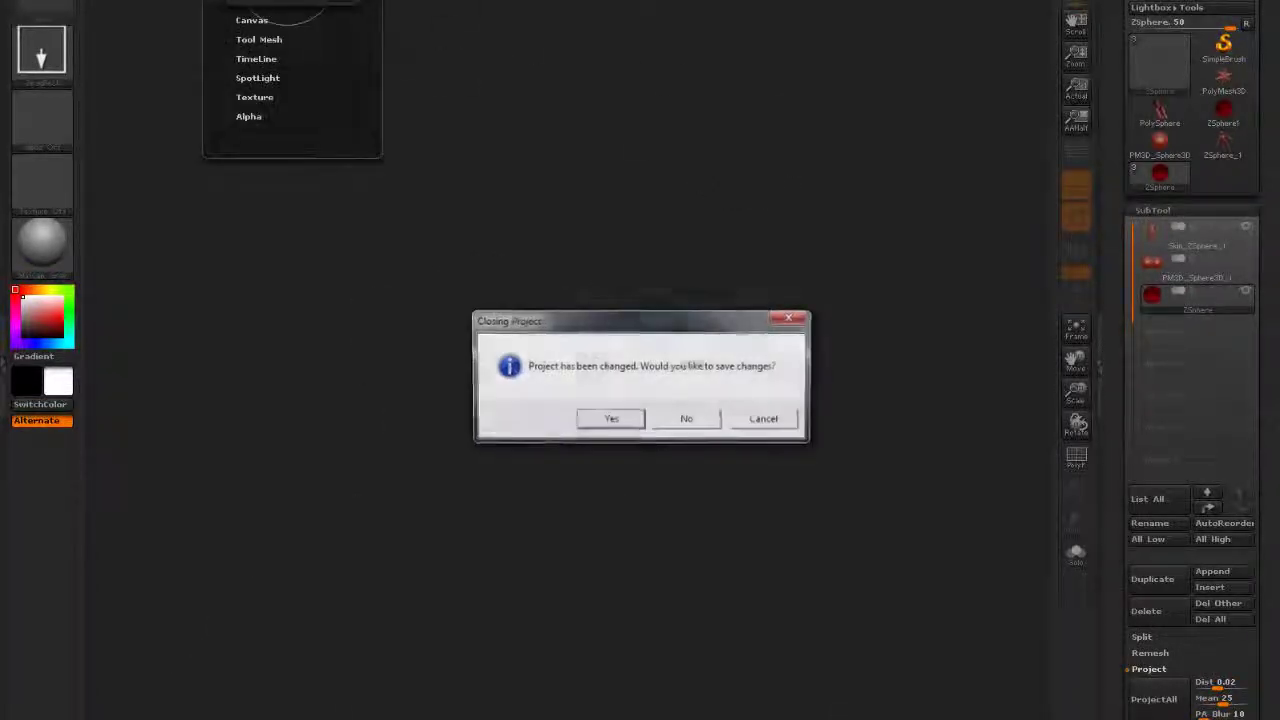
{"action": "left_click", "coordinate": [703, 427]}
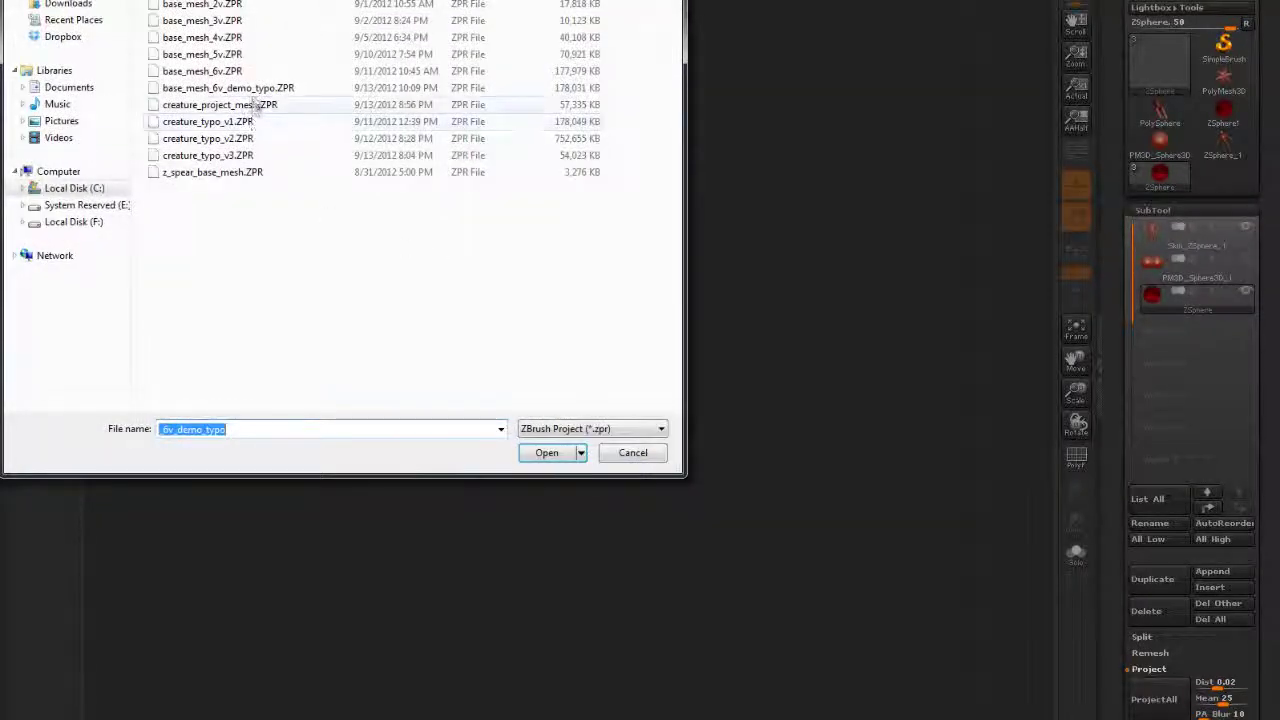
{"action": "left_click", "coordinate": [252, 89]}
{"action": "left_click", "coordinate": [549, 452]}
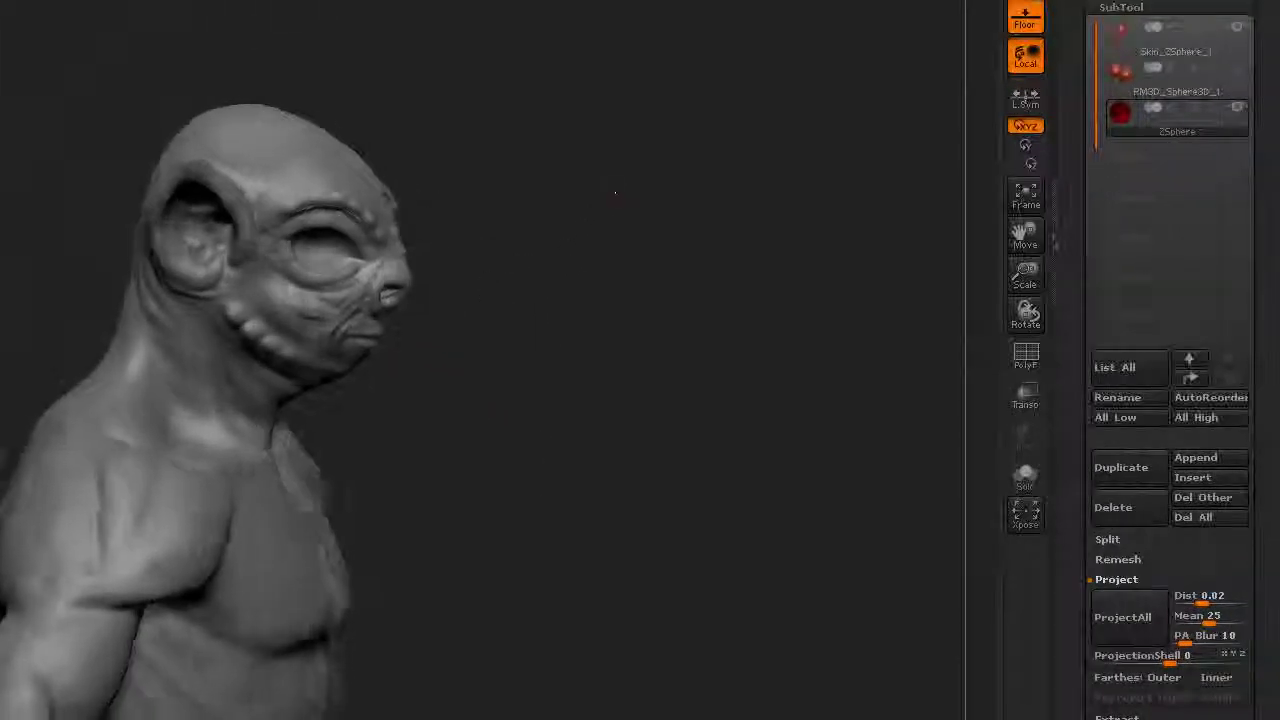
Turn on topology editing for the ZSphere subtool of the reopened project
{"action": "mouse_move", "coordinate": [615, 193]}
{"action": "left_mouse_down"}
{"action": "mouse_move", "coordinate": [586, 186]}
{"action": "mouse_move", "coordinate": [534, 131]}
{"action": "left_mouse_up"}
{"action": "left_click_drag", "start_coordinate": [631, 203], "coordinate": [645, 144], "text": "alt"}
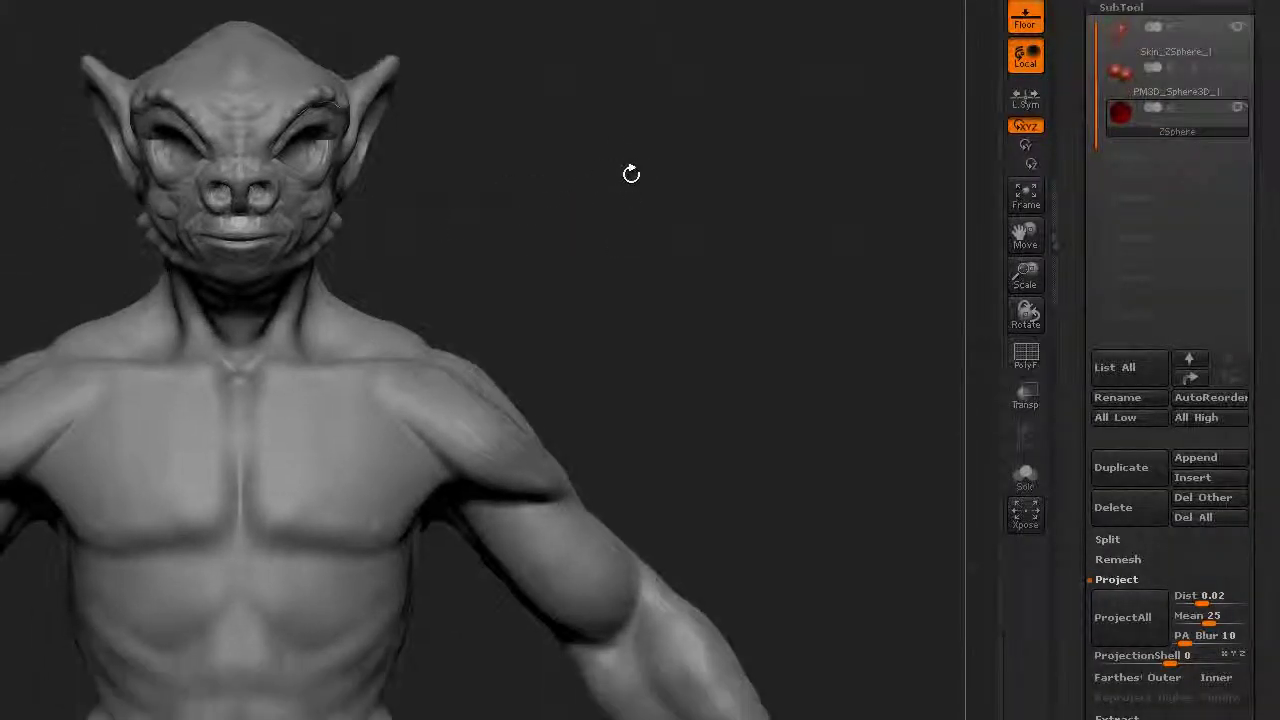
{"action": "mouse_move", "coordinate": [1135, 129]}
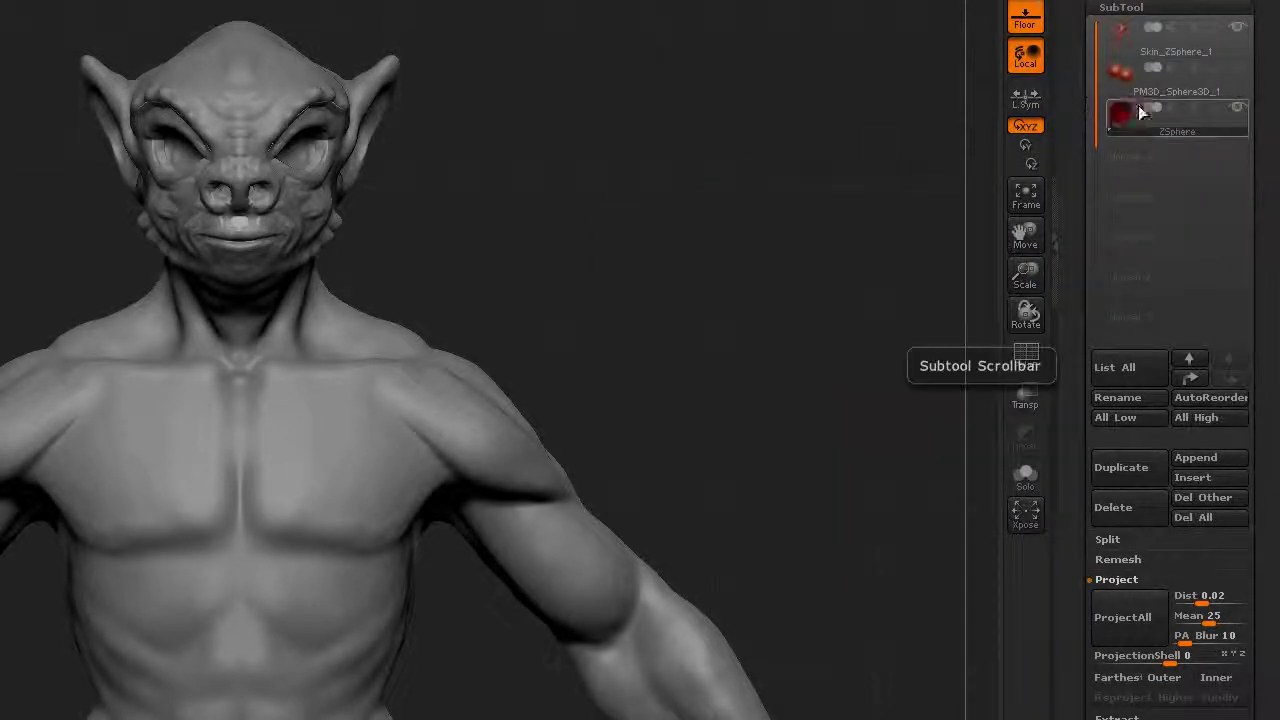
{"action": "mouse_move", "coordinate": [1189, 133]}
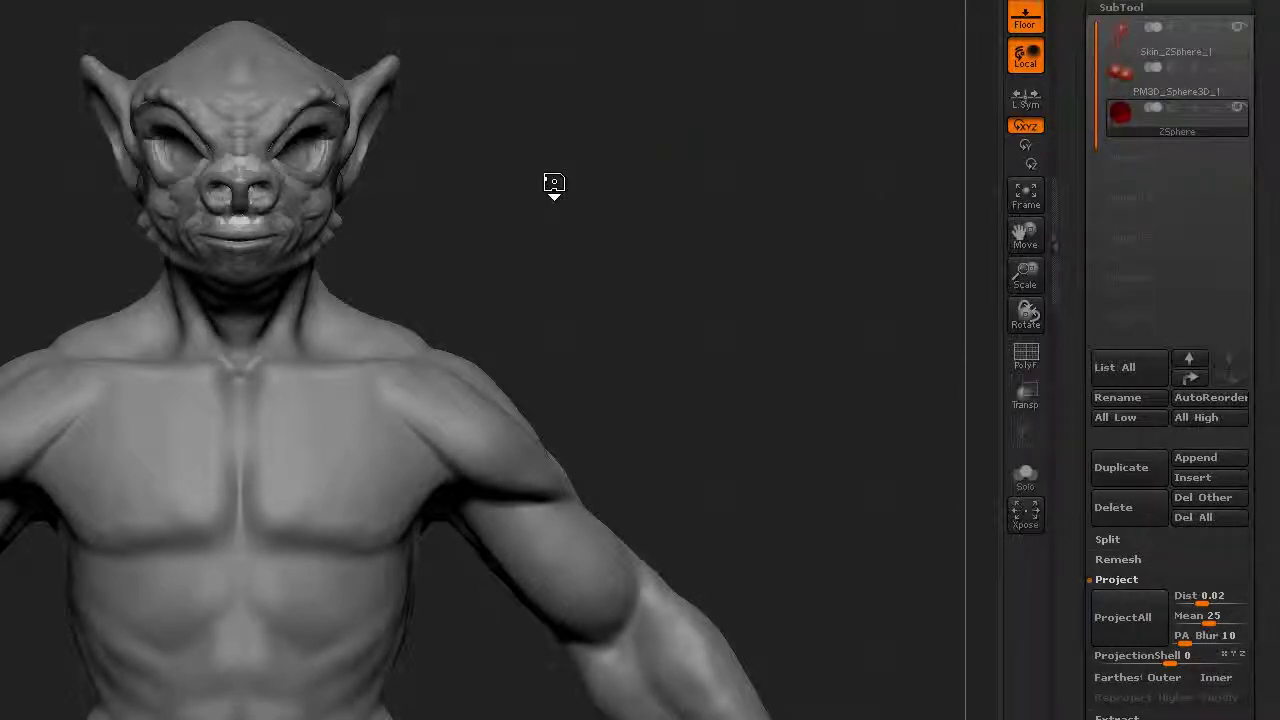
{"action": "left_click_drag", "start_coordinate": [1099, 282], "coordinate": [1110, 50]}
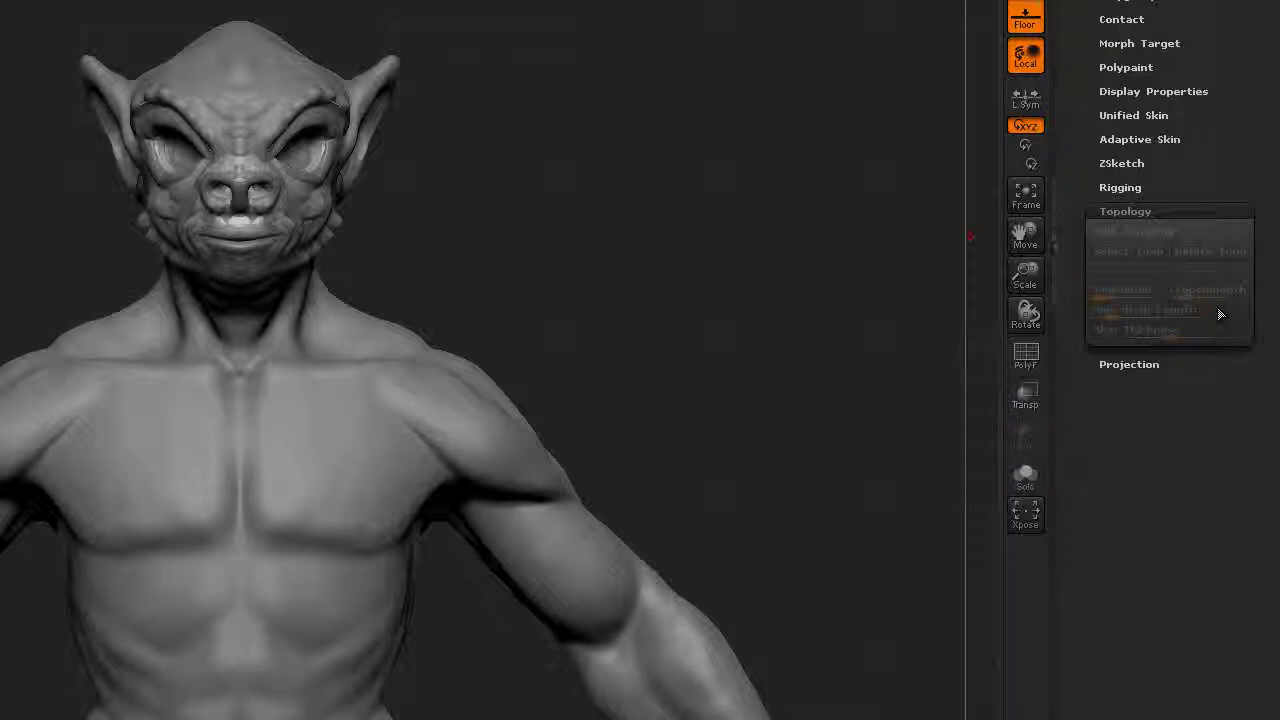
{"action": "left_click", "coordinate": [588, 176]}
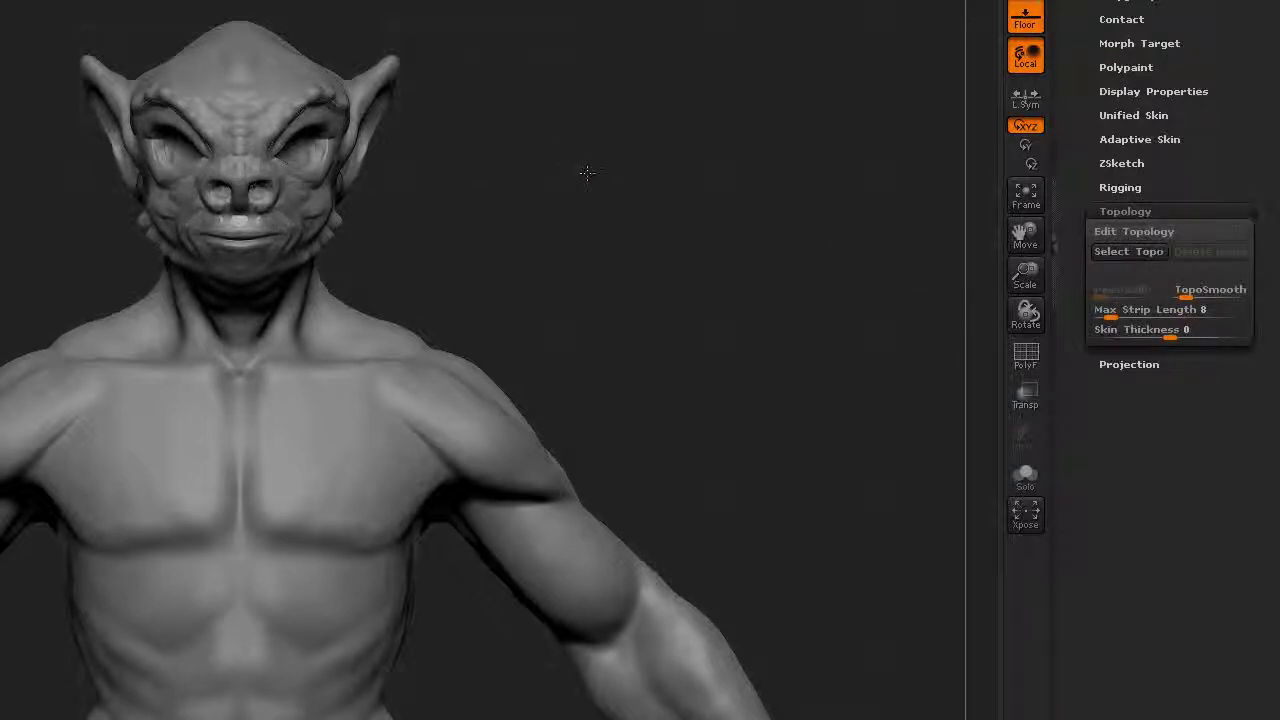
{"action": "left_click", "coordinate": [1126, 212]}
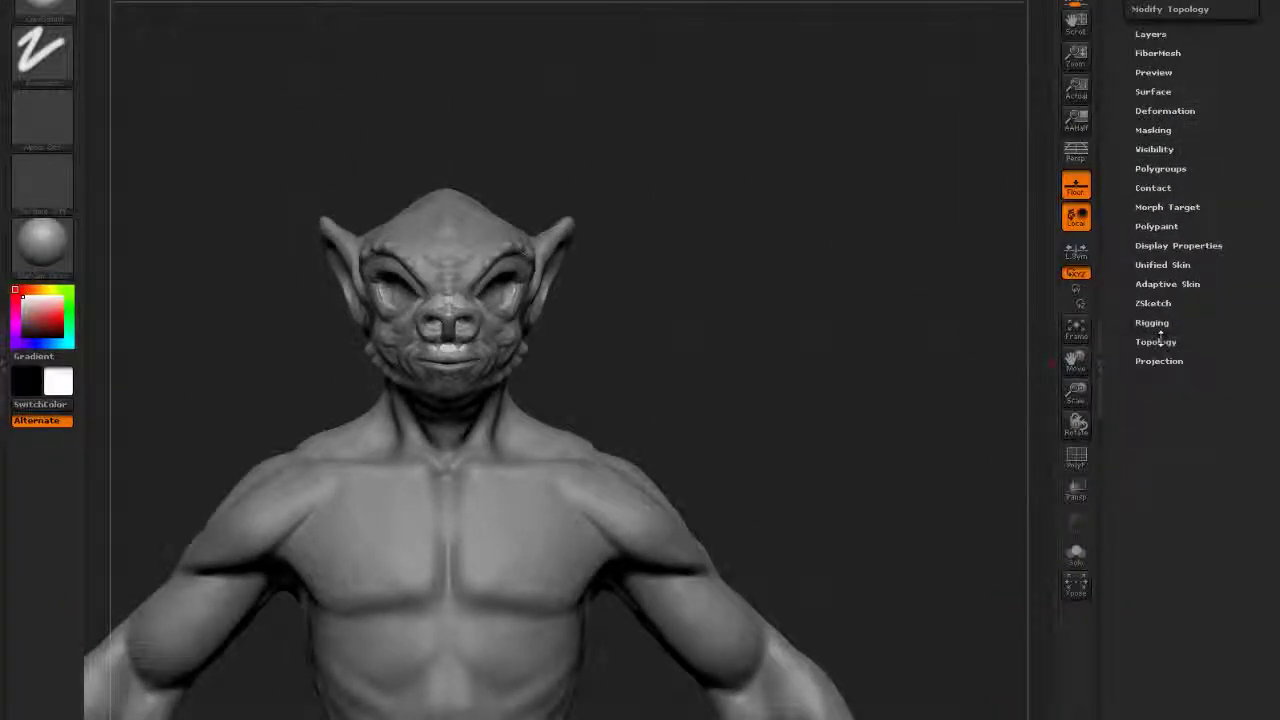
{"action": "left_click", "coordinate": [1157, 342]}
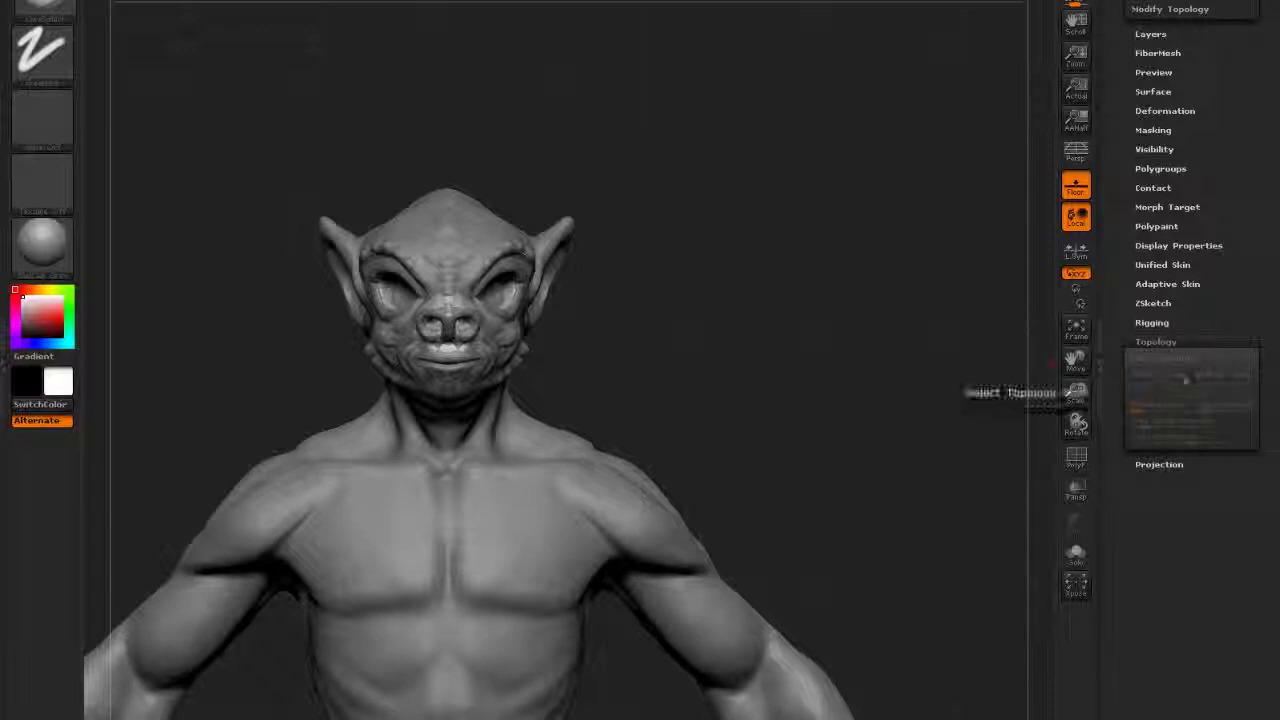
{"action": "left_click", "coordinate": [1180, 377]}
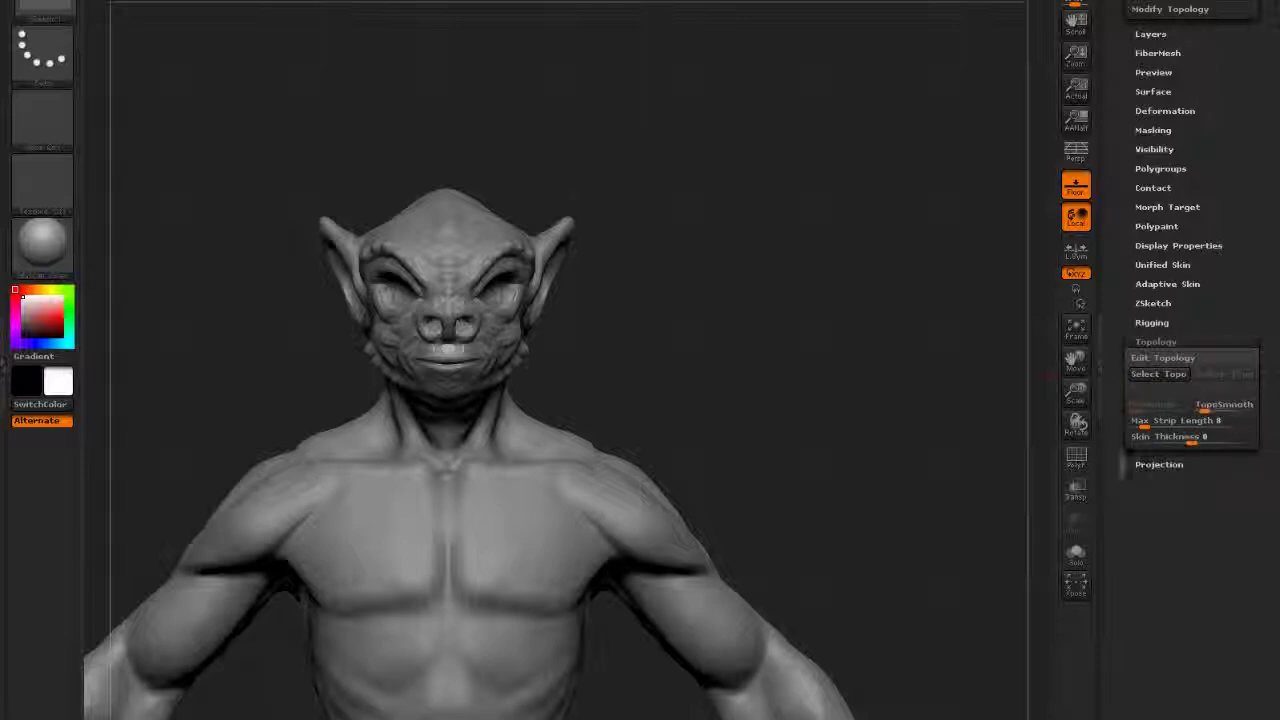
{"action": "left_click", "coordinate": [1155, 361]}
Place topology points across the bridge of the nose, between the inner eye corners and the brow
{"action": "mouse_move", "coordinate": [860, 310]}
{"action": "left_mouse_down"}
{"action": "mouse_move", "coordinate": [800, 314]}
{"action": "mouse_move", "coordinate": [753, 485]}
{"action": "mouse_move", "coordinate": [838, 410]}
{"action": "left_mouse_up"}
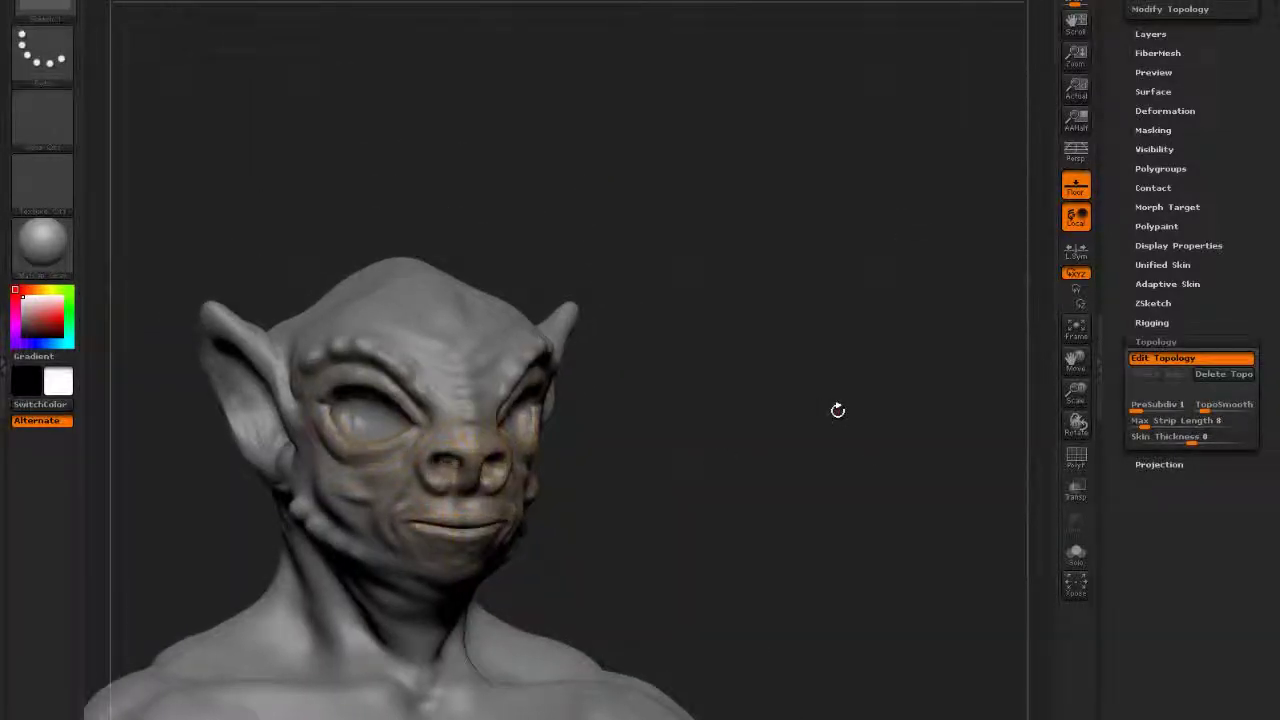
{"action": "left_click_drag", "start_coordinate": [669, 403], "coordinate": [838, 384]}
{"action": "left_click", "coordinate": [648, 345]}
{"action": "left_click", "coordinate": [608, 344]}
{"action": "left_click", "coordinate": [587, 324]}
{"action": "left_click", "coordinate": [554, 348]}
{"action": "left_click_drag", "start_coordinate": [776, 288], "coordinate": [690, 292]}
{"action": "left_click", "coordinate": [620, 304]}
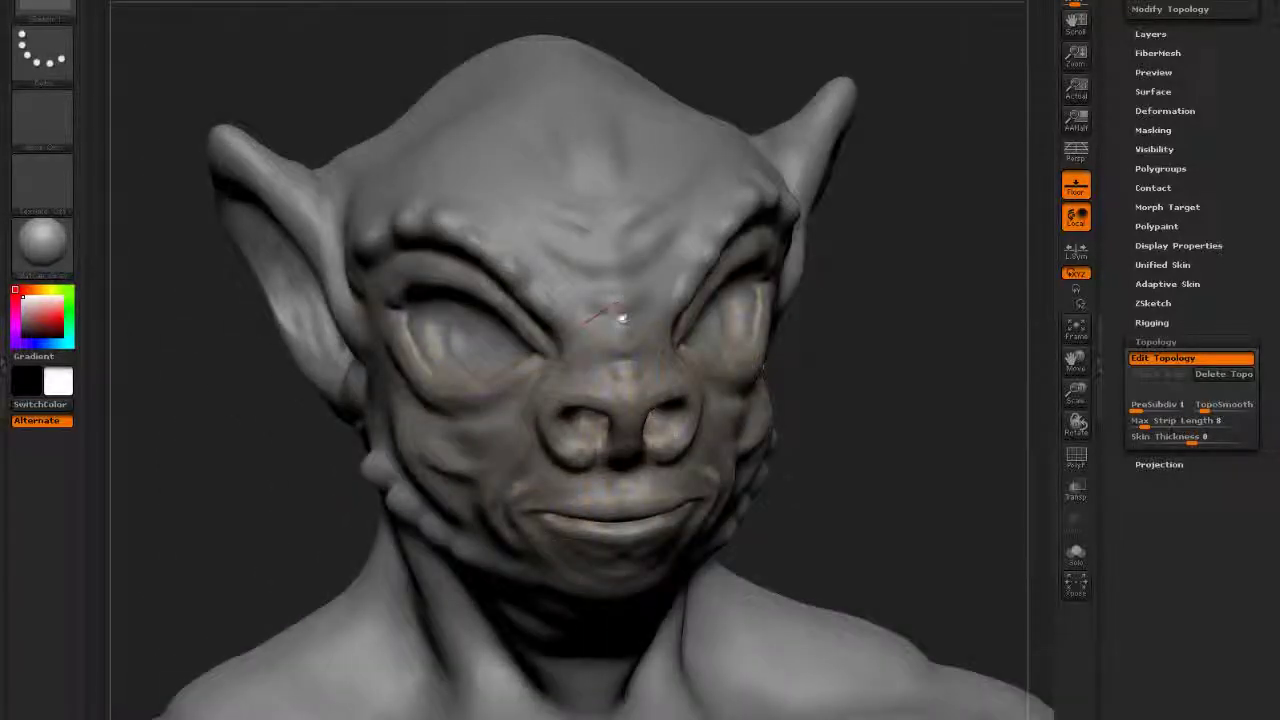
{"action": "left_click", "coordinate": [623, 336]}
{"action": "left_click_drag", "start_coordinate": [894, 269], "coordinate": [840, 292], "text": "alt"}
{"action": "left_click_drag", "start_coordinate": [745, 309], "coordinate": [789, 316]}
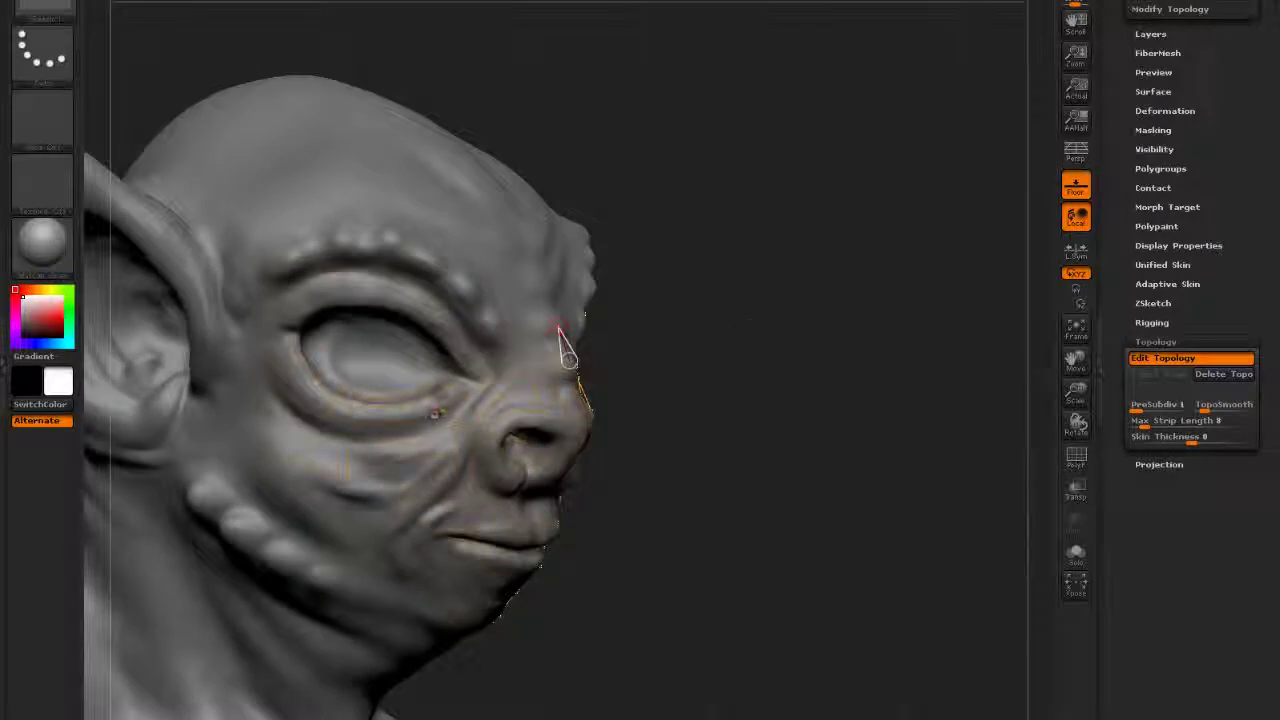
Try to place a topology point on the cheek beneath the eye and undo it
{"action": "left_click", "coordinate": [346, 479]}
{"action": "left_click", "coordinate": [347, 479]}
{"action": "key", "text": "ctrl+z"}
{"action": "left_click_drag", "start_coordinate": [713, 443], "coordinate": [720, 441]}
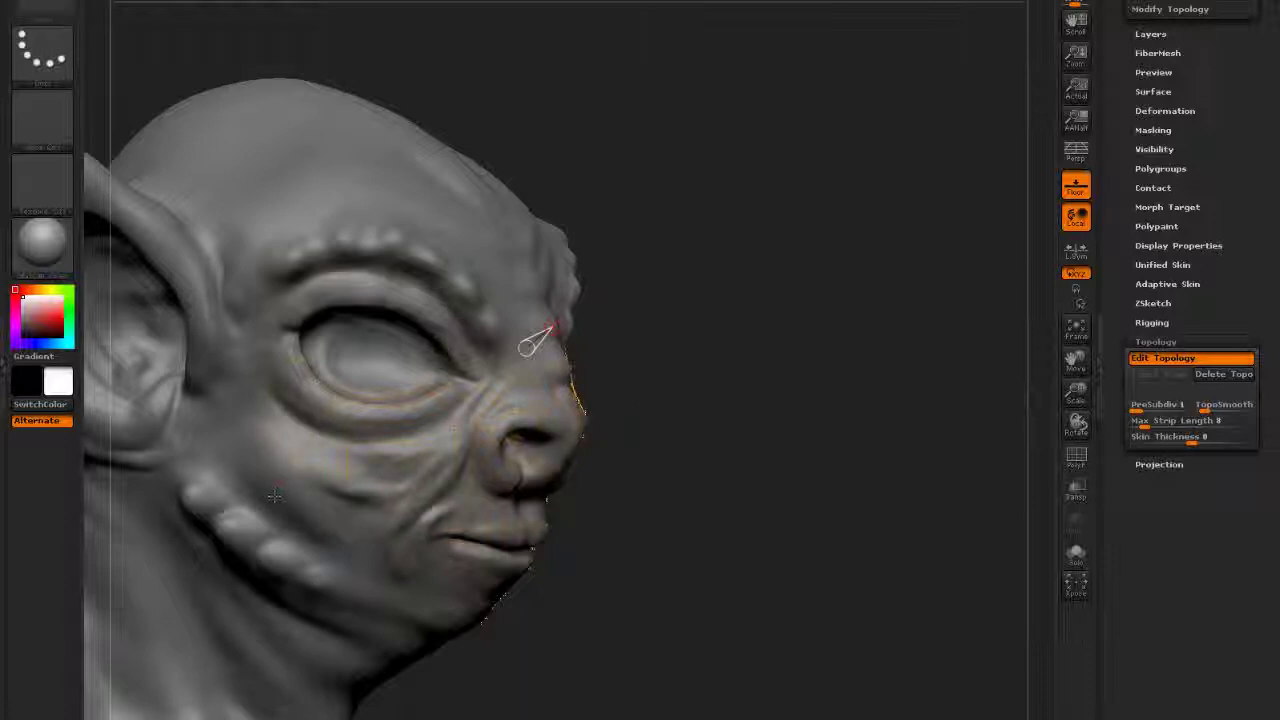
{"action": "left_click_drag", "start_coordinate": [755, 402], "coordinate": [858, 400]}
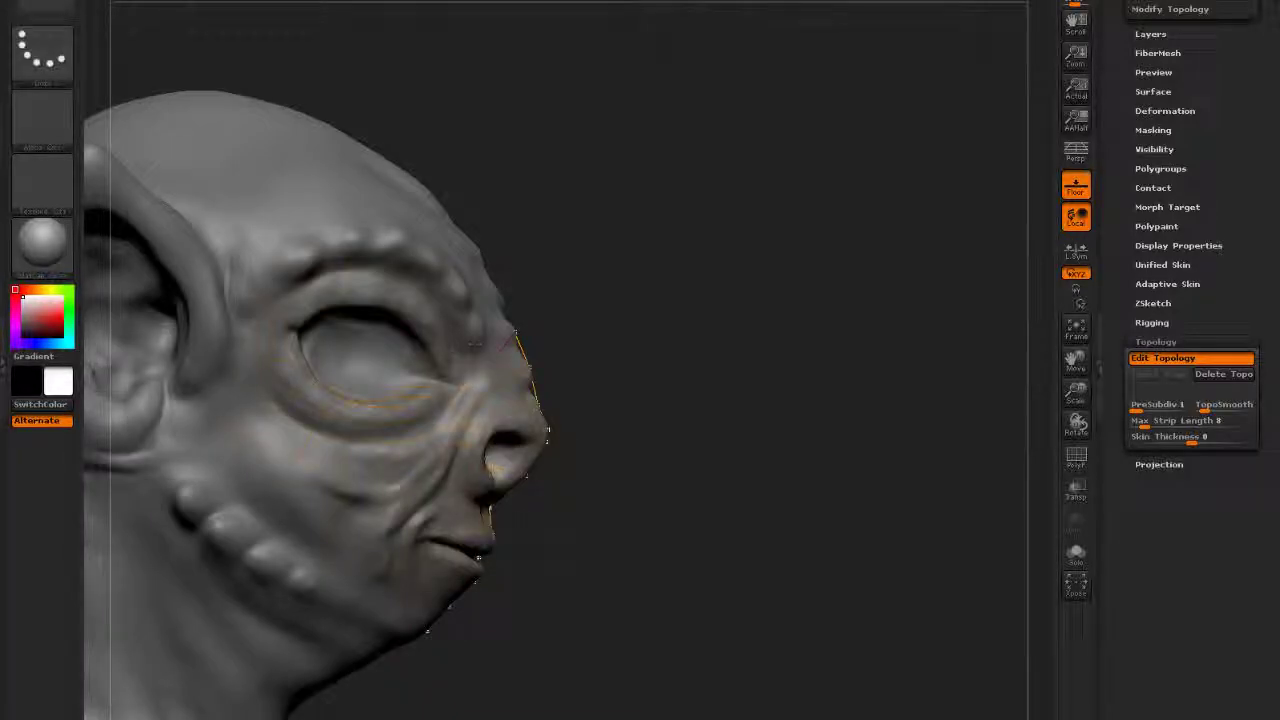
{"action": "left_click_drag", "start_coordinate": [803, 444], "coordinate": [754, 454]}
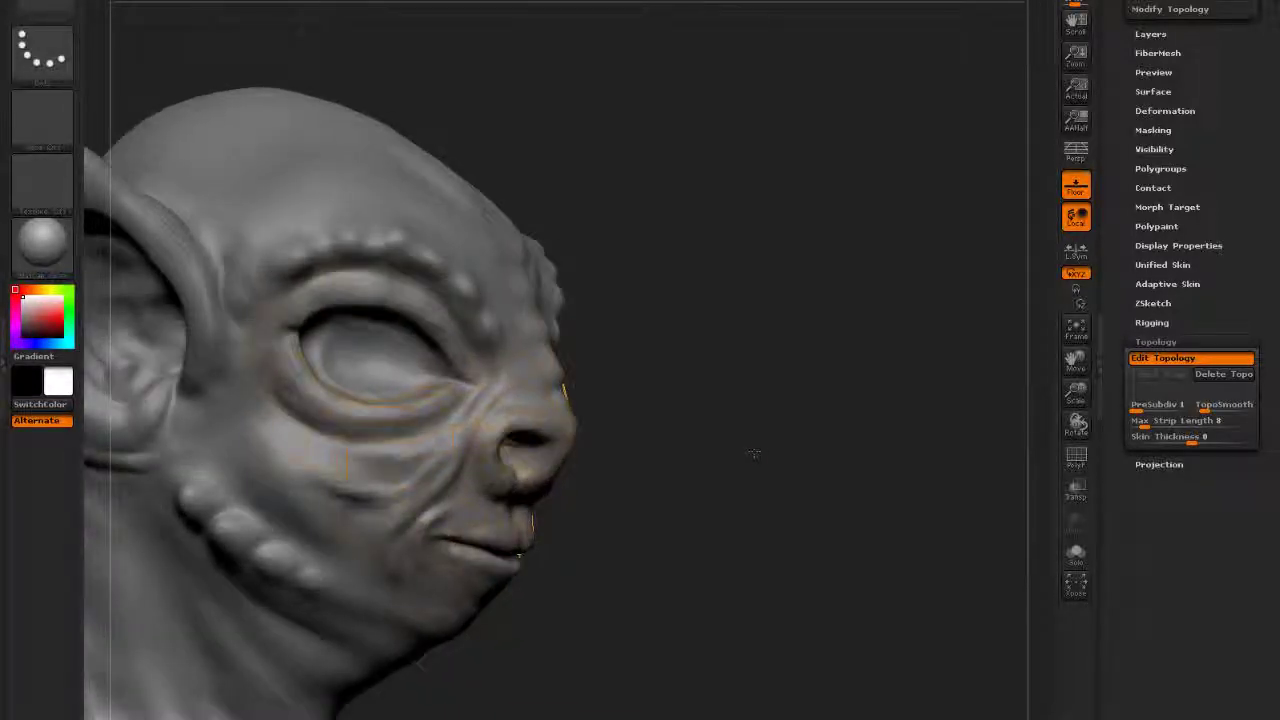
Toggle topology editing off and back on to examine the surface generated over the face
{"action": "left_click", "coordinate": [1157, 342]}
{"action": "left_click", "coordinate": [1157, 341]}
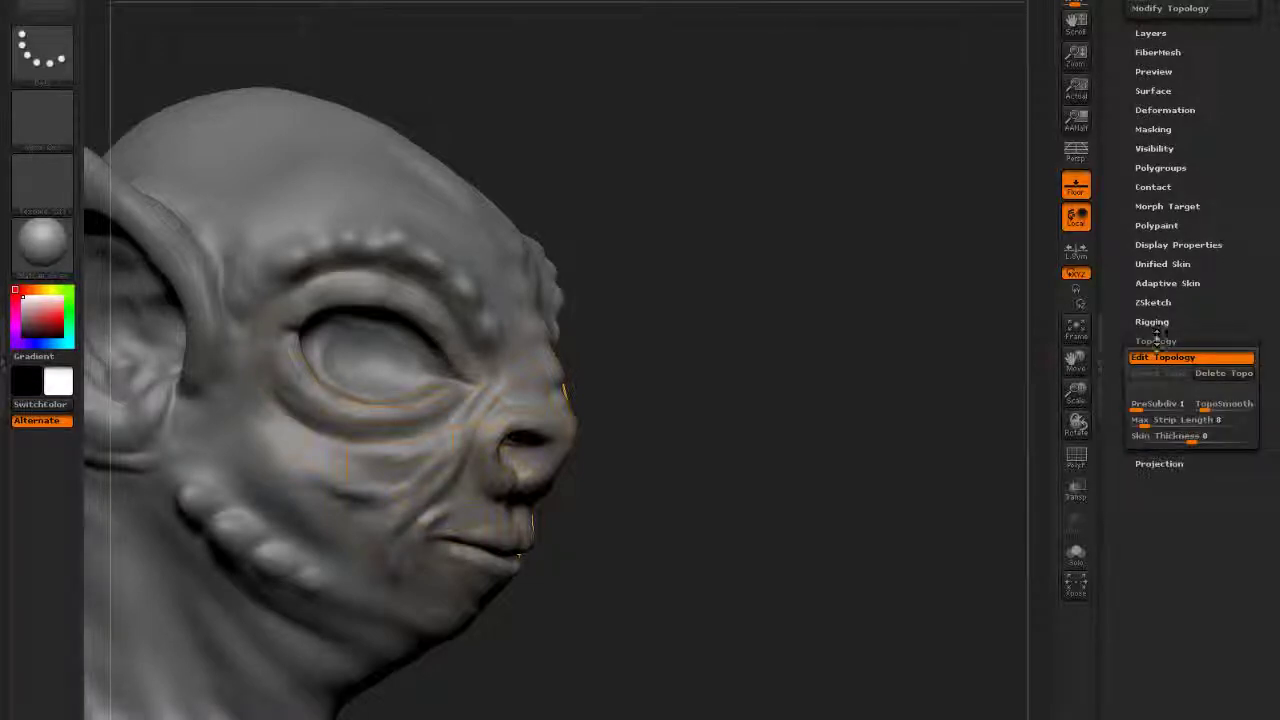
{"action": "left_click", "coordinate": [1158, 358]}
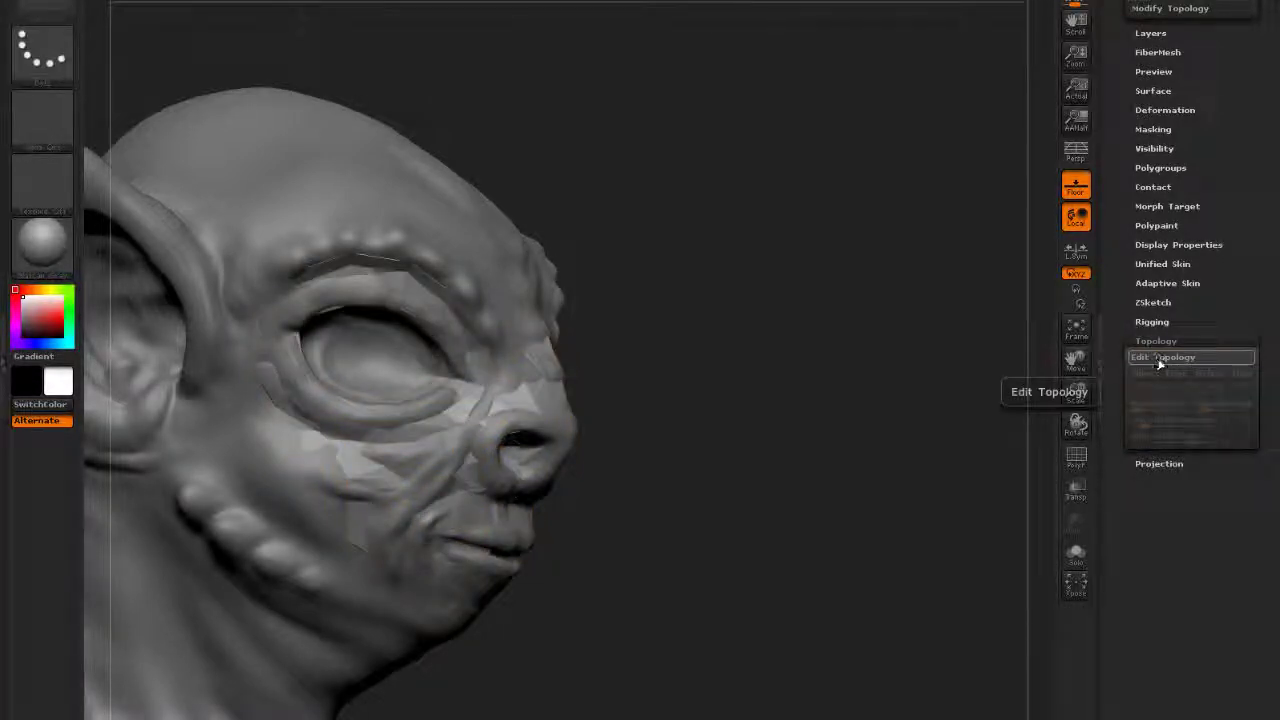
{"action": "left_click", "coordinate": [1160, 358]}
{"action": "left_click", "coordinate": [1160, 358]}
{"action": "left_click", "coordinate": [1160, 358]}
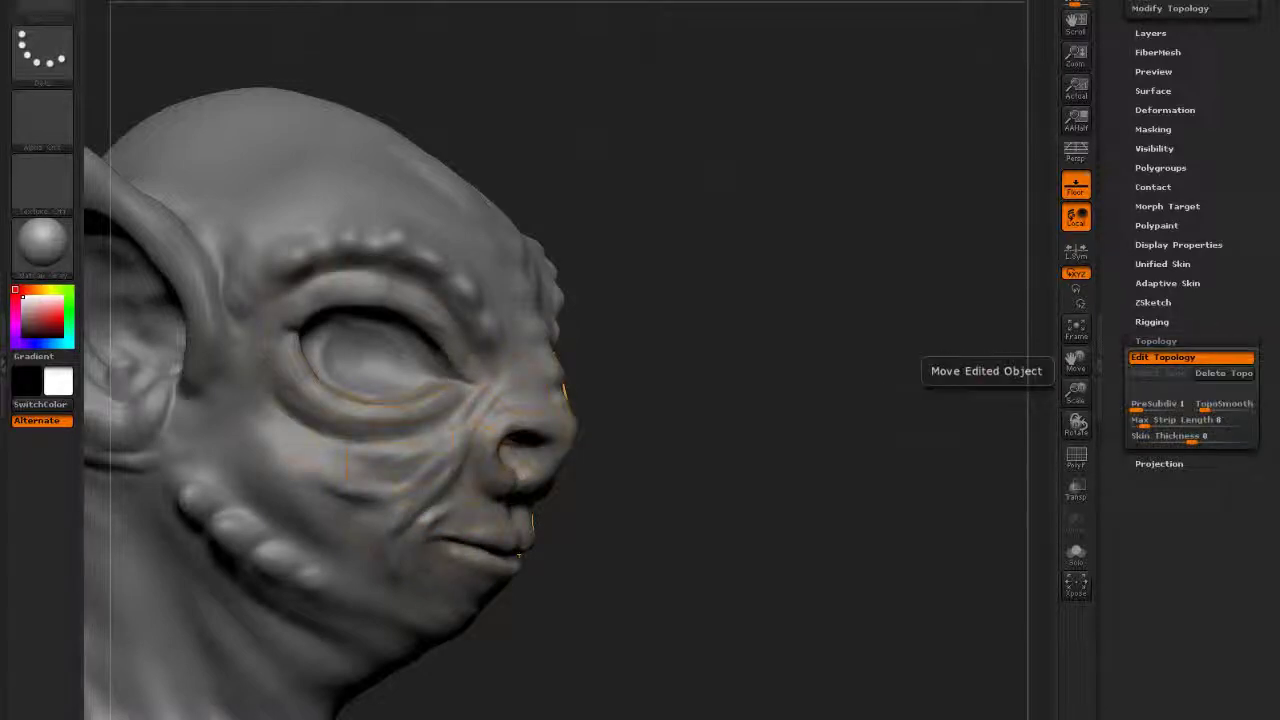
{"action": "left_click_drag", "start_coordinate": [945, 302], "coordinate": [785, 282]}
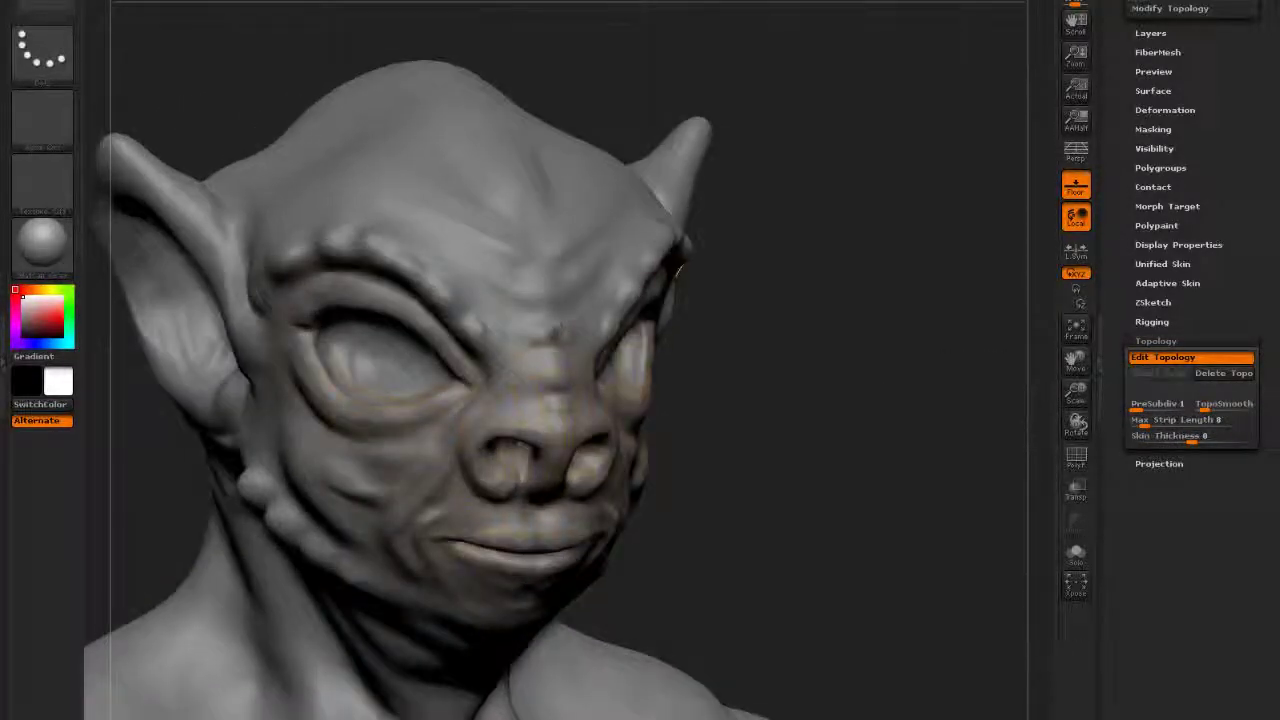
{"action": "right_click_drag", "start_coordinate": [557, 350], "coordinate": [556, 352]}
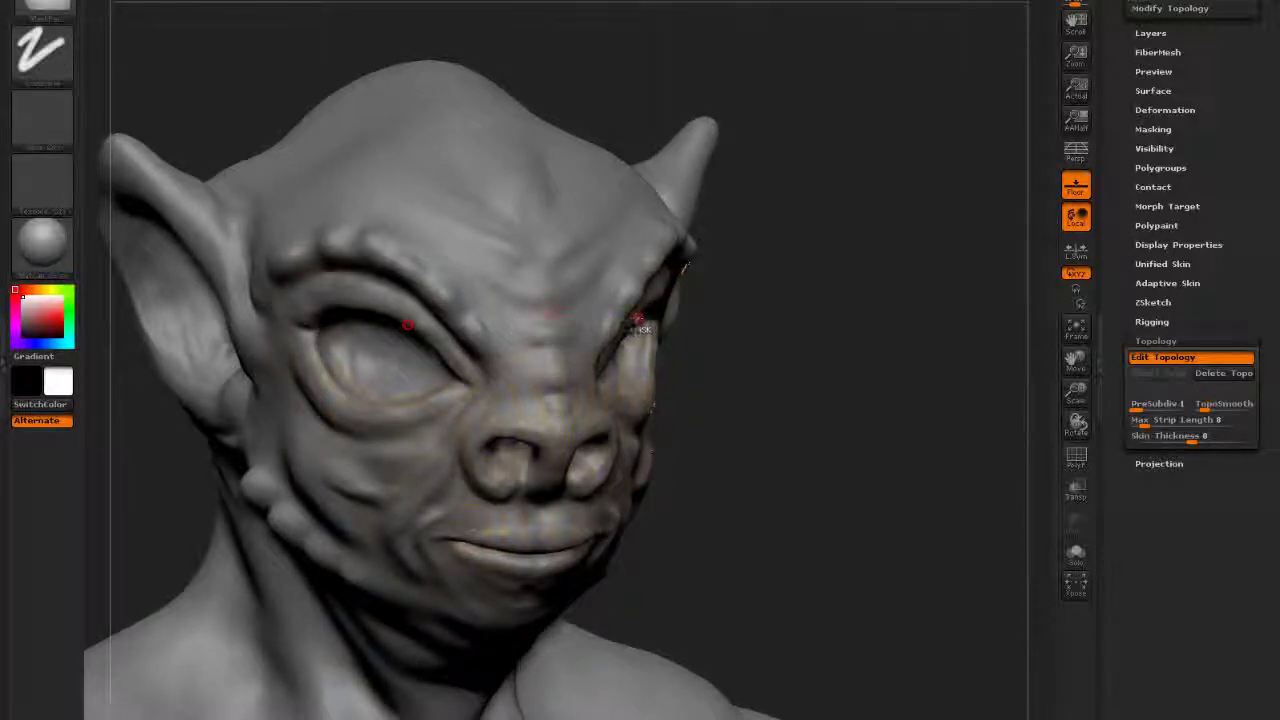
Examine the topology lines around the nose bridge and brow from both sides and the front
{"action": "left_click_drag", "start_coordinate": [780, 318], "coordinate": [780, 360]}
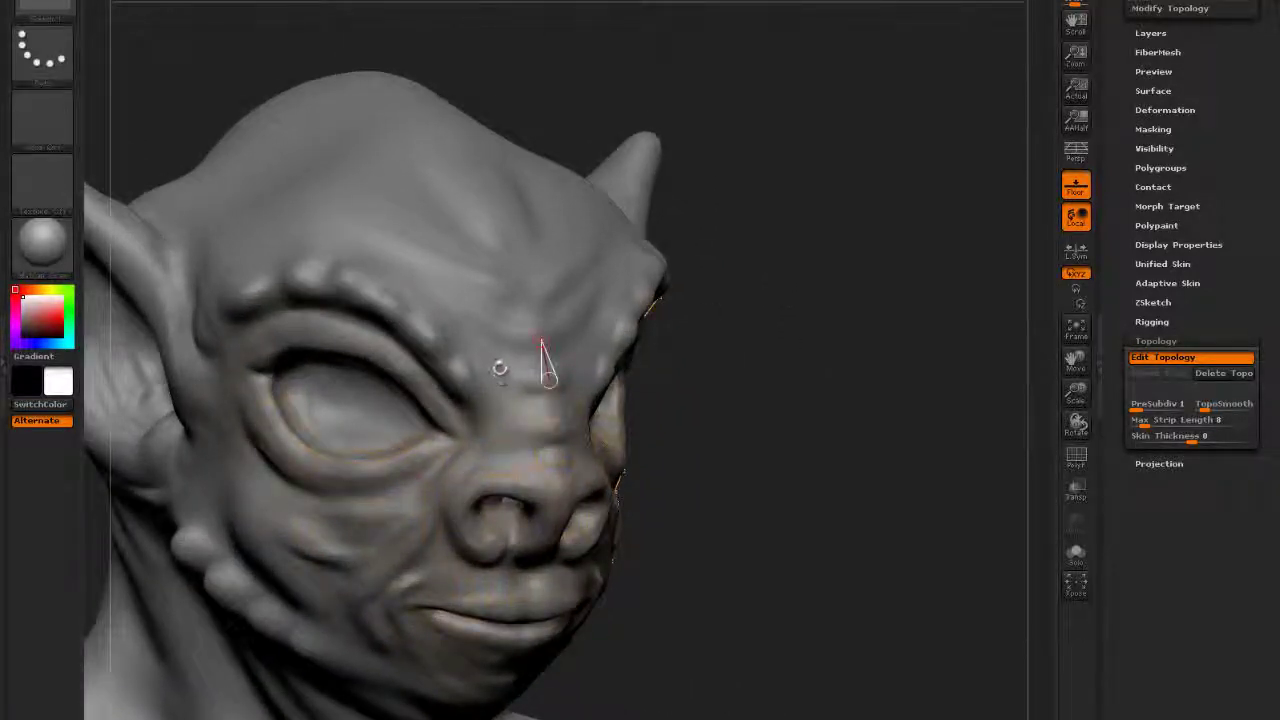
{"action": "left_click_drag", "start_coordinate": [696, 344], "coordinate": [744, 328]}
{"action": "left_click_drag", "start_coordinate": [755, 371], "coordinate": [445, 380]}
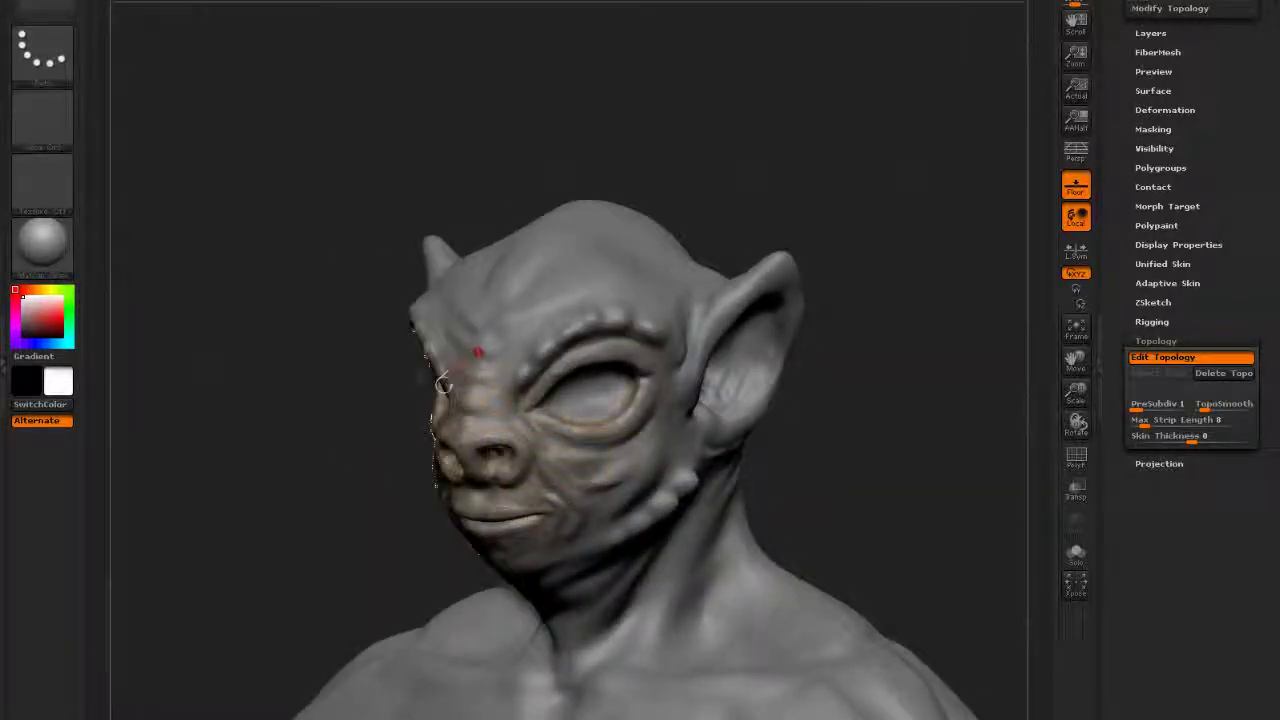
{"action": "left_click", "coordinate": [471, 372]}
{"action": "left_click_drag", "start_coordinate": [830, 410], "coordinate": [896, 384]}
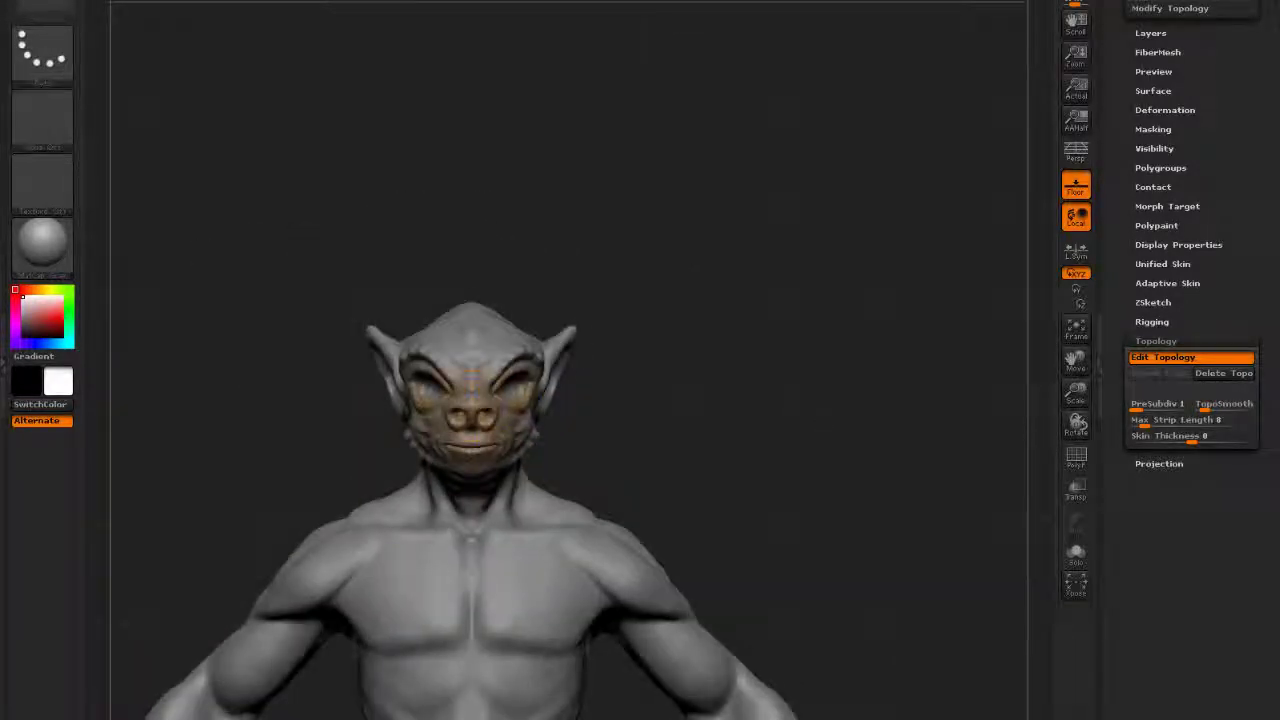
Open the project creature_typo_v3.ZPR without saving the changes to the current one
{"action": "left_click", "coordinate": [236, 1]}
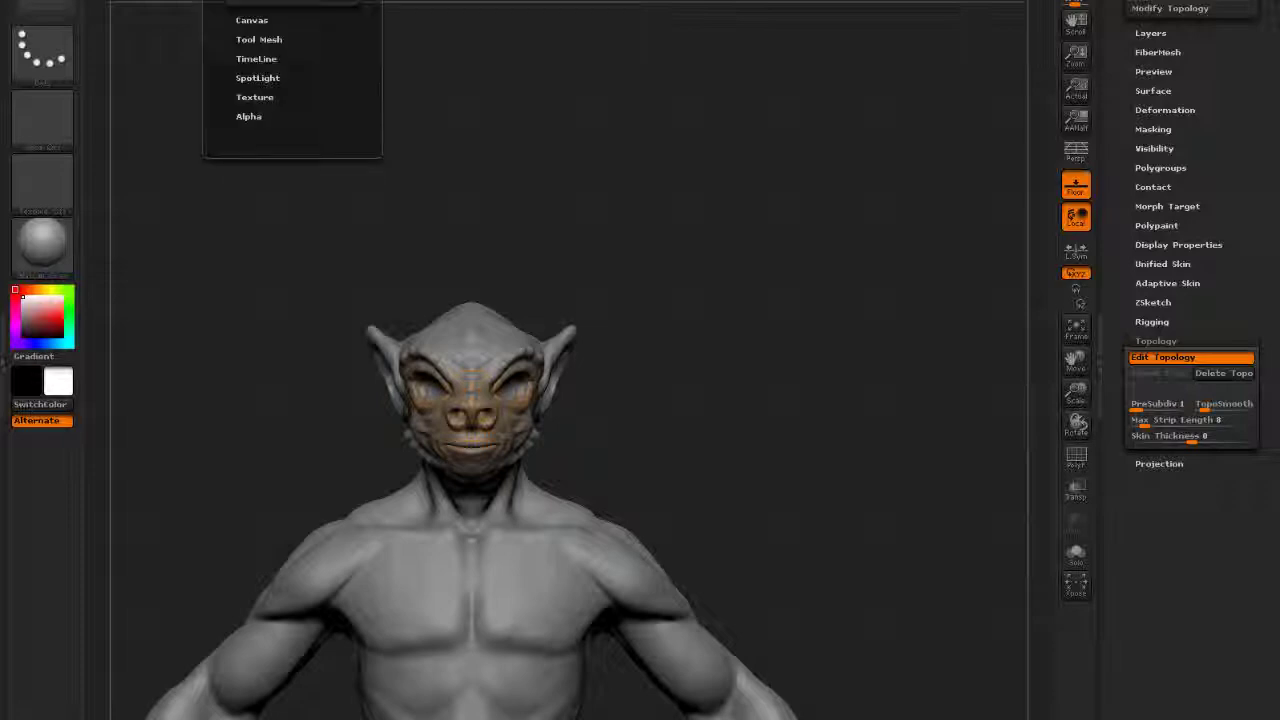
{"action": "key", "text": "ctrl+o"}
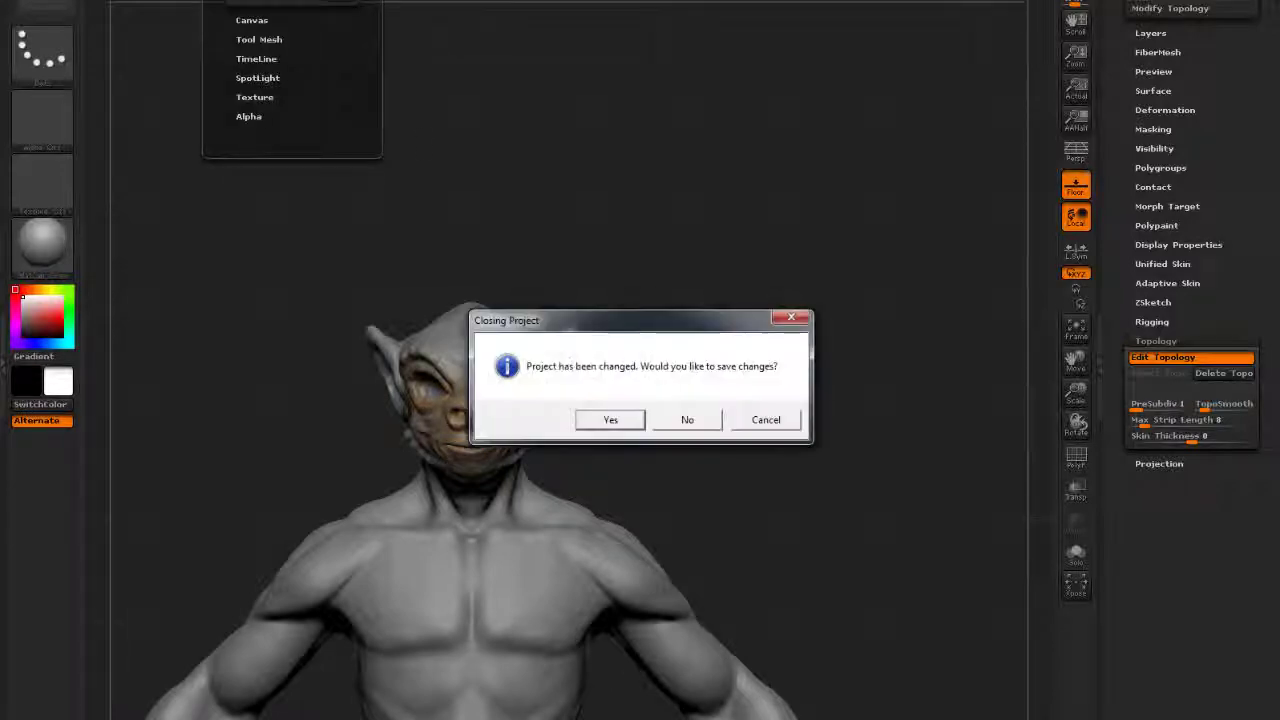
{"action": "left_click", "coordinate": [688, 422]}
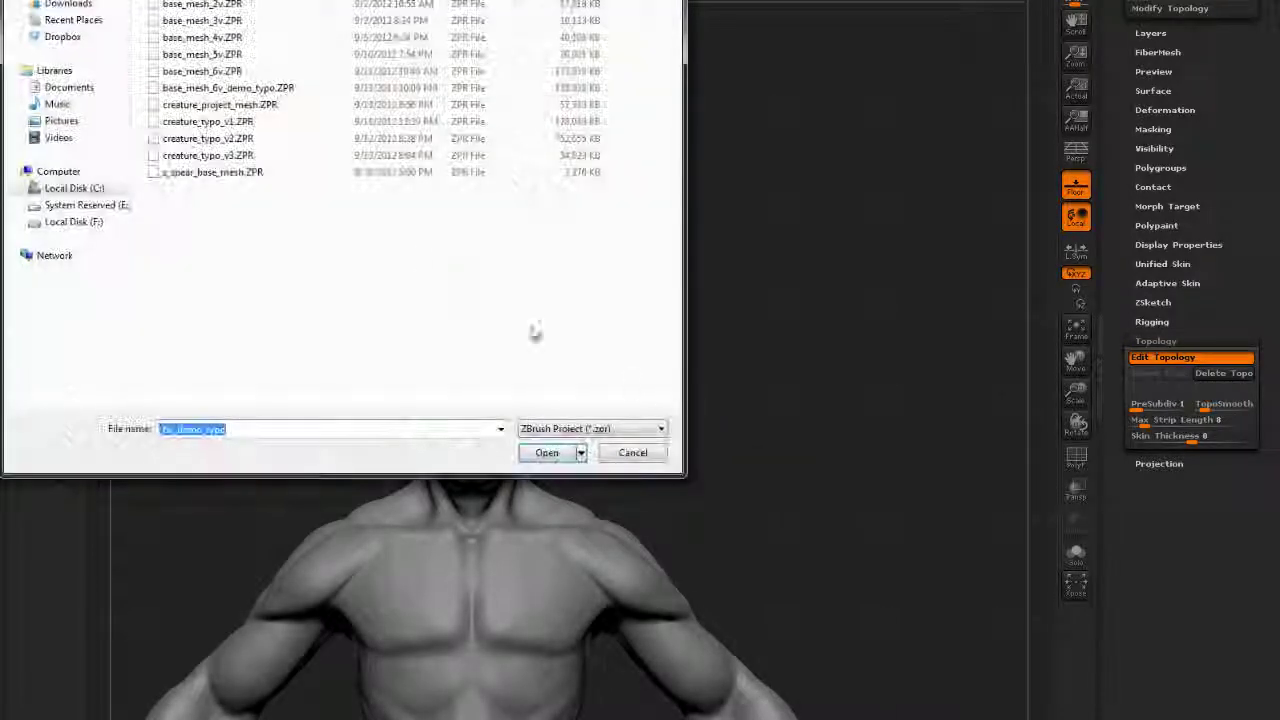
{"action": "left_click", "coordinate": [248, 157]}
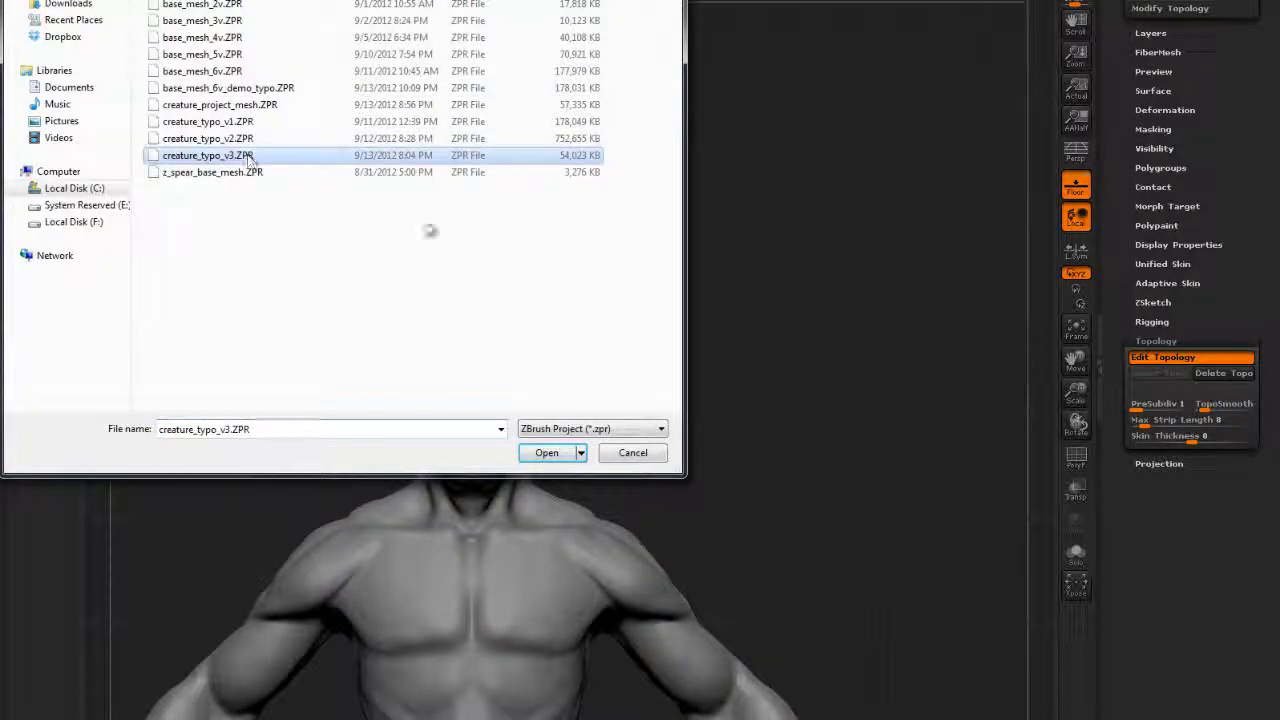
{"action": "left_click", "coordinate": [545, 452]}
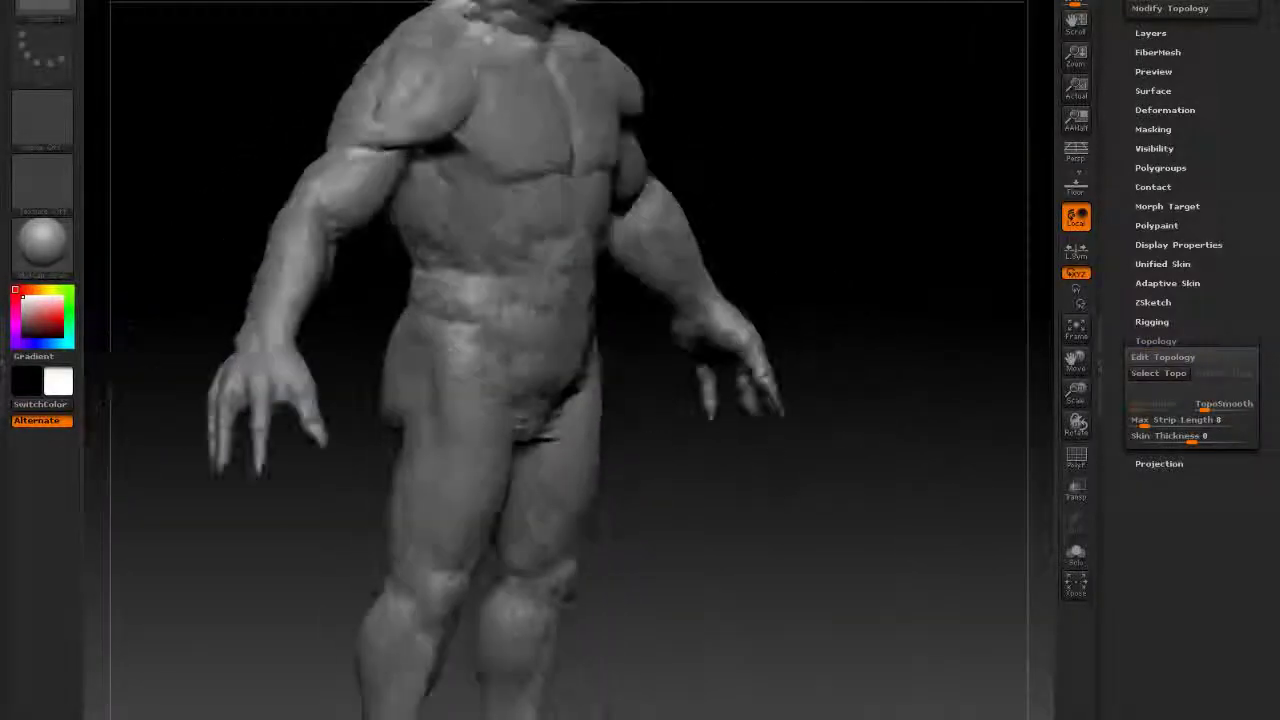
Turn on topology editing for the ZSphere subtool of the full-body creature
{"action": "mouse_move", "coordinate": [960, 300]}
{"action": "left_mouse_down"}
{"action": "mouse_move", "coordinate": [888, 254]}
{"action": "mouse_move", "coordinate": [880, 280]}
{"action": "mouse_move", "coordinate": [874, 229]}
{"action": "left_mouse_up"}
{"action": "left_click_drag", "start_coordinate": [1124, 104], "coordinate": [1120, 310]}
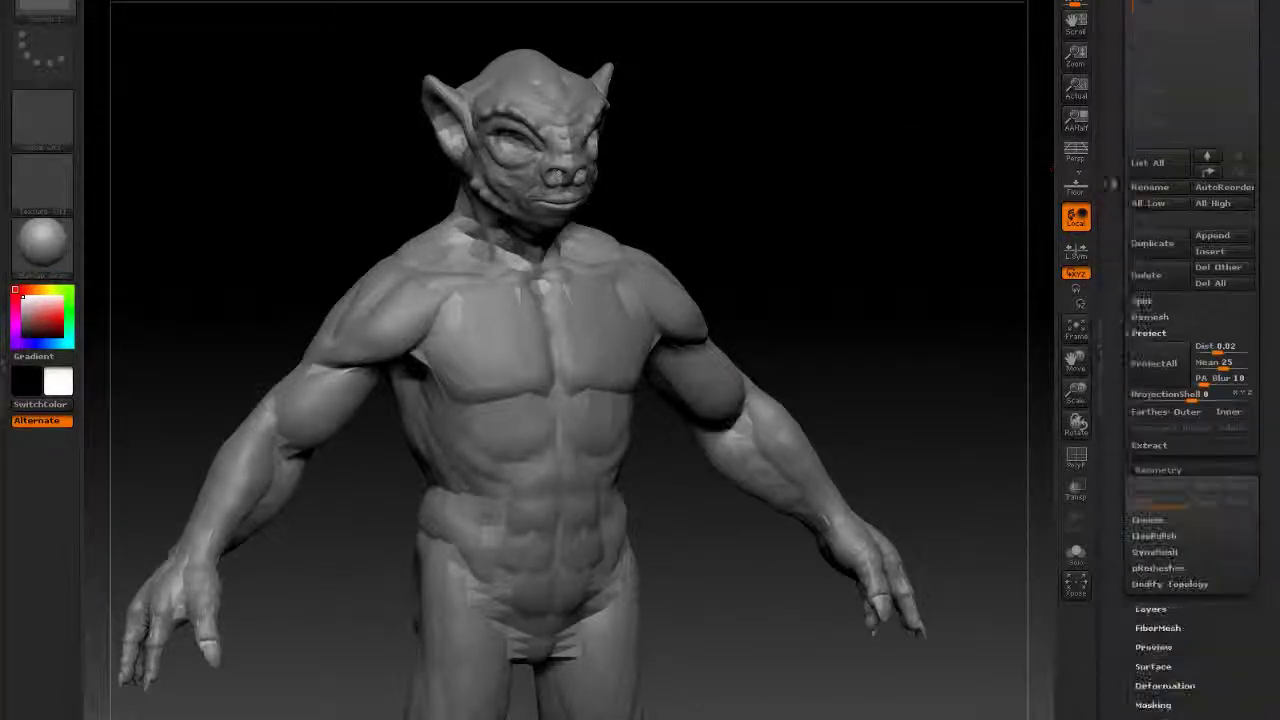
{"action": "left_click_drag", "start_coordinate": [1109, 173], "coordinate": [1090, 104]}
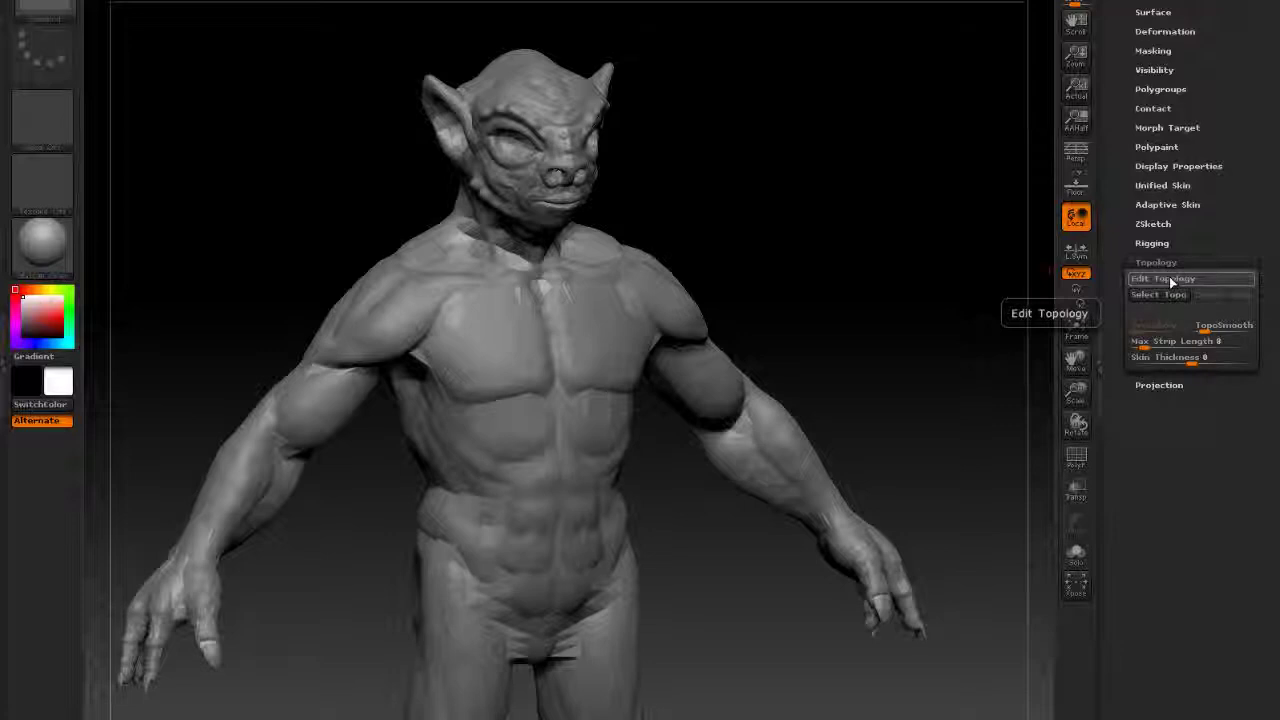
{"action": "left_click", "coordinate": [1169, 276]}
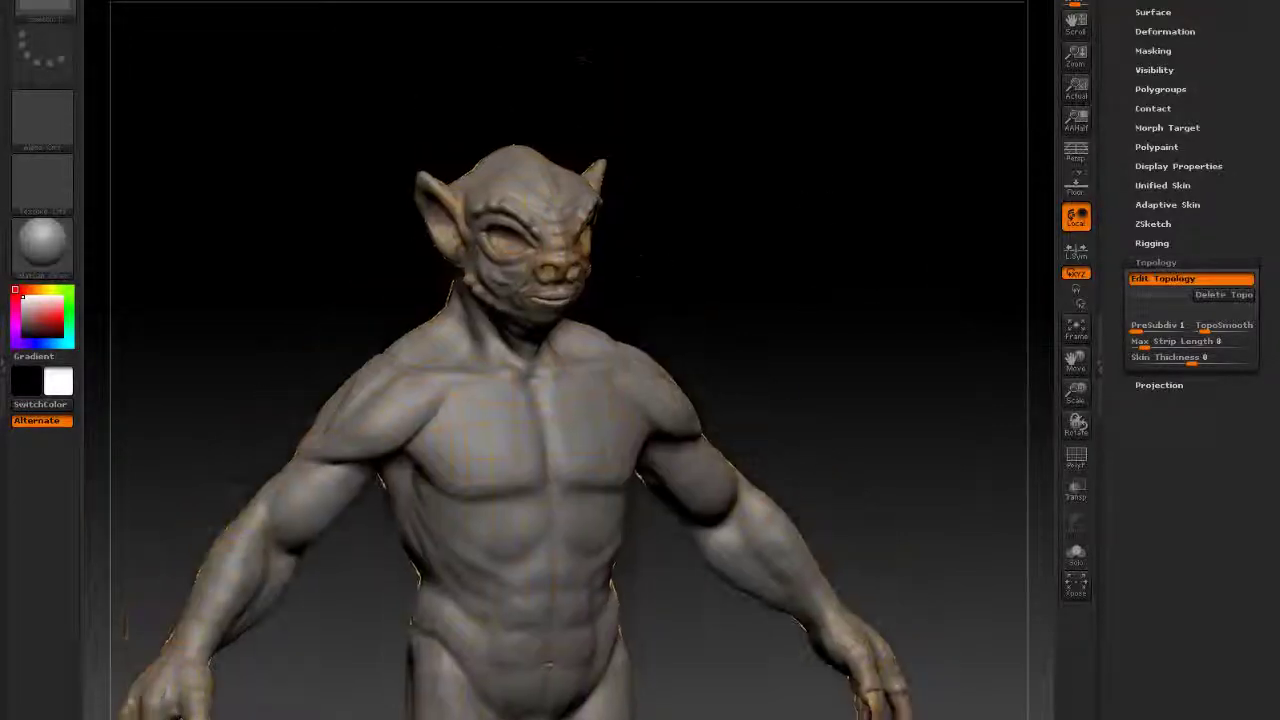
Examine the topology flow over the head, chest and shoulders from the front and from below
{"action": "left_click_drag", "start_coordinate": [803, 303], "coordinate": [804, 283]}
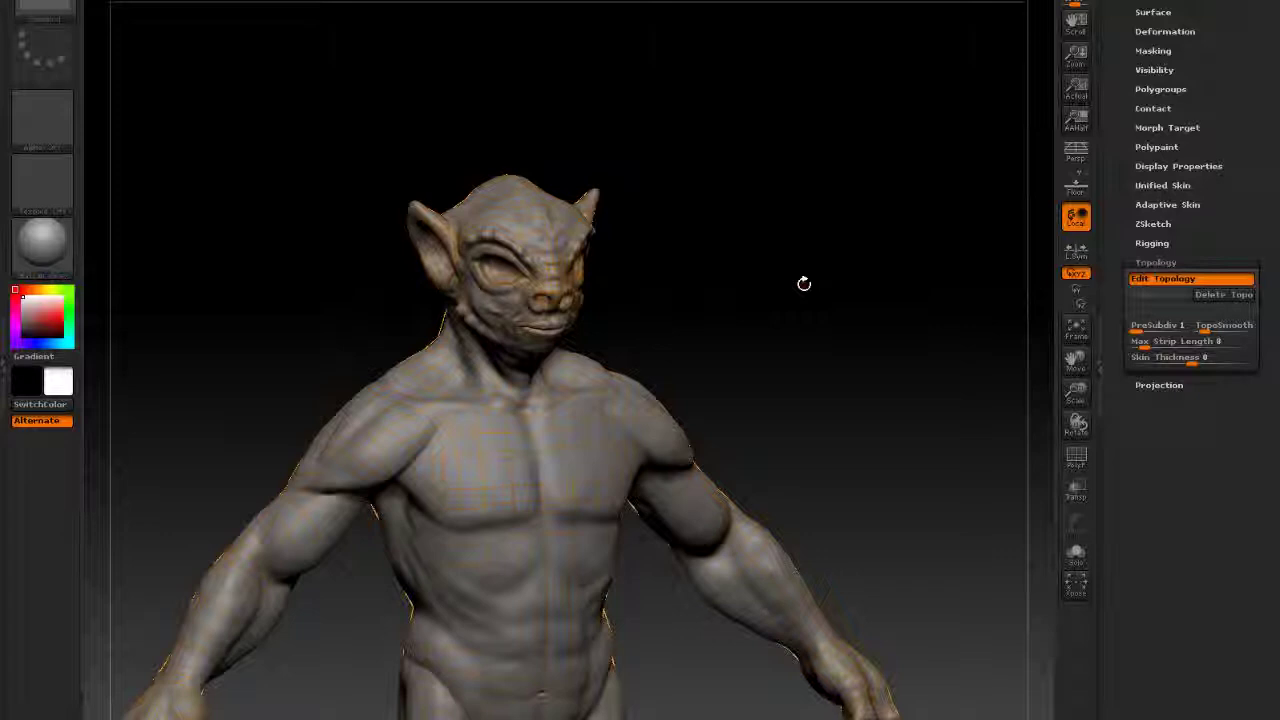
{"action": "left_click_drag", "start_coordinate": [804, 283], "coordinate": [811, 180]}
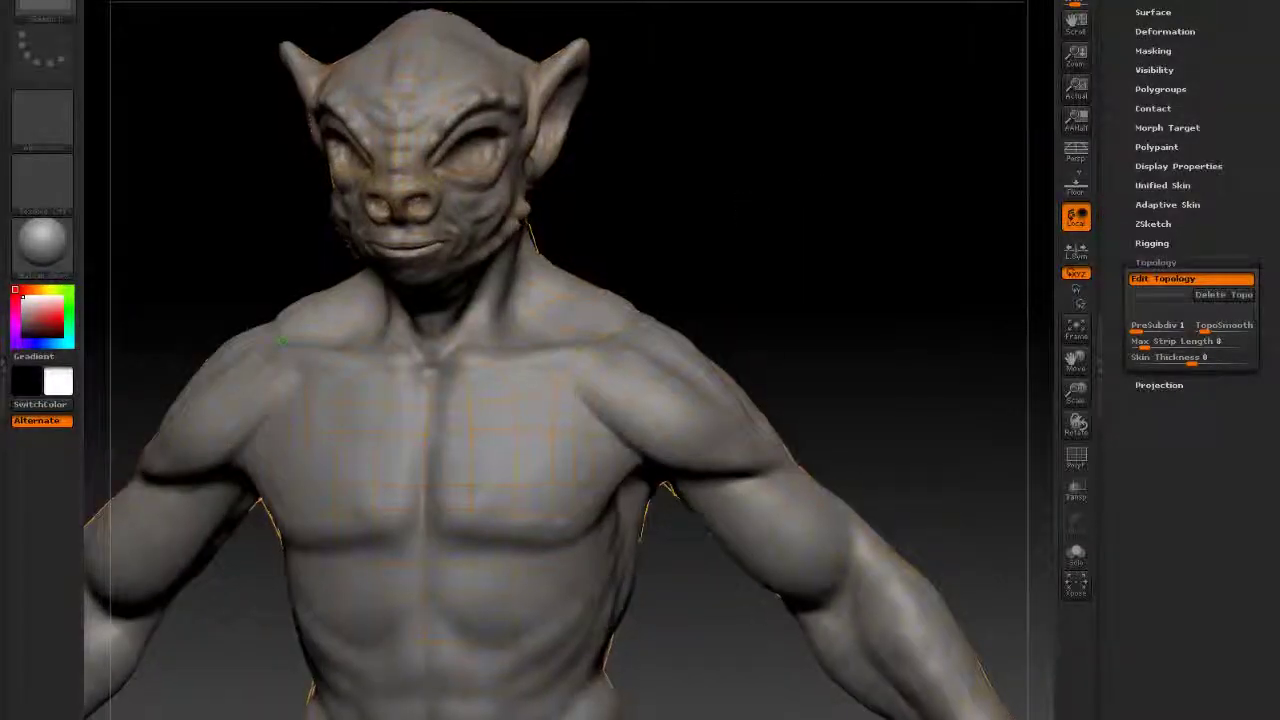
{"action": "left_click_drag", "start_coordinate": [804, 254], "coordinate": [652, 328]}
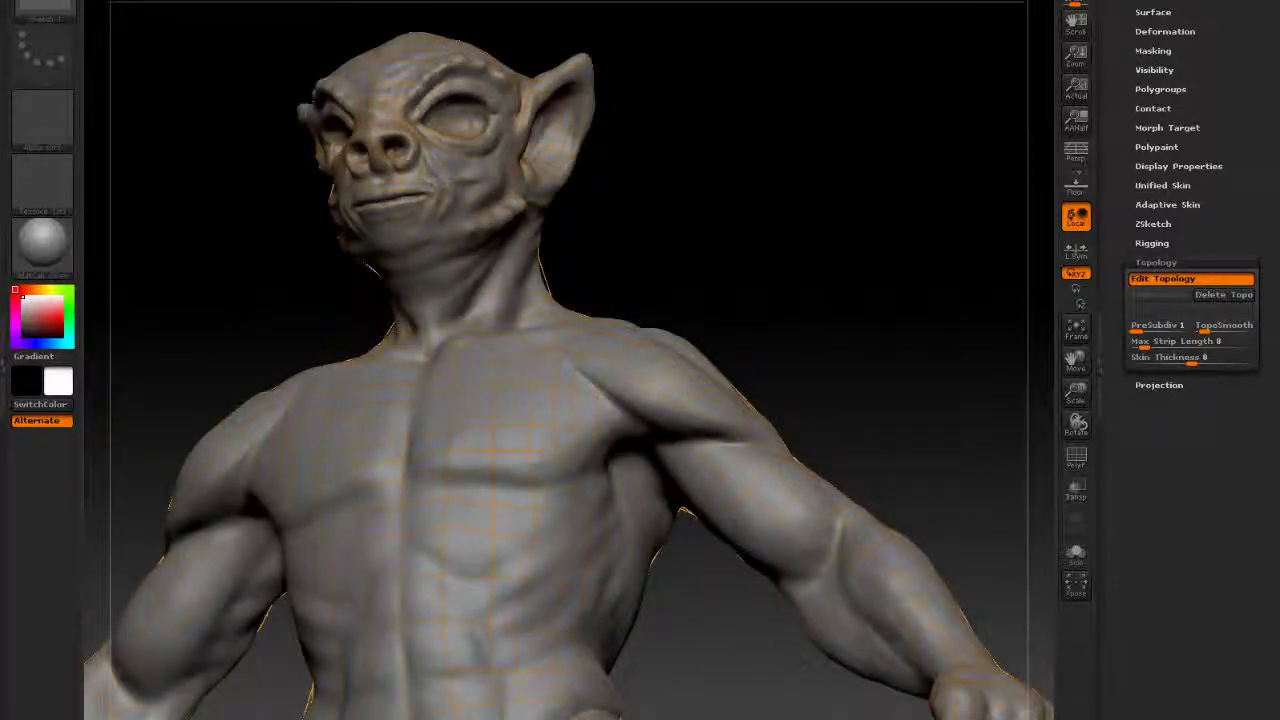
{"action": "left_click_drag", "start_coordinate": [778, 311], "coordinate": [632, 391]}
{"action": "left_click_drag", "start_coordinate": [751, 417], "coordinate": [781, 378]}
{"action": "left_click", "coordinate": [663, 431]}
Examine the edge loops running down the arm through the elbow, wrist and fingers
{"action": "left_click_drag", "start_coordinate": [867, 425], "coordinate": [587, 437]}
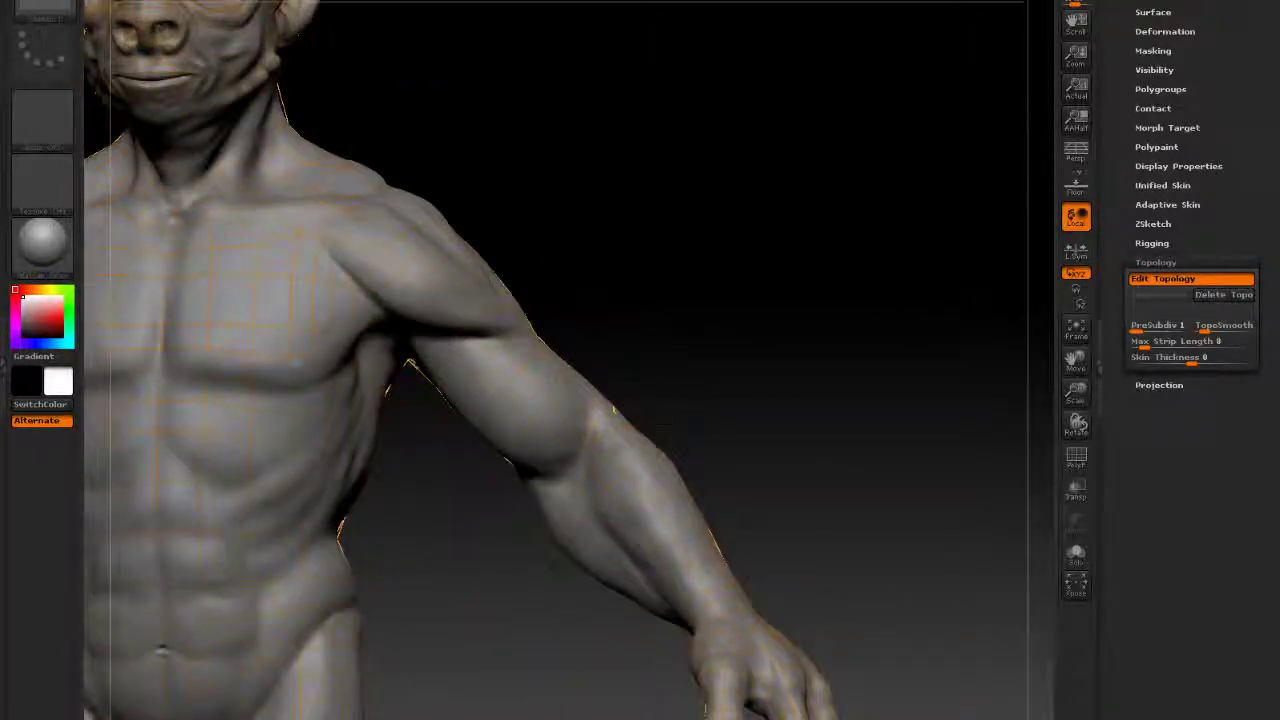
{"action": "left_click_drag", "start_coordinate": [737, 398], "coordinate": [738, 344]}
{"action": "left_click_drag", "start_coordinate": [705, 496], "coordinate": [679, 447], "text": "alt"}
{"action": "left_click_drag", "start_coordinate": [832, 436], "coordinate": [782, 462]}
{"action": "left_click_drag", "start_coordinate": [710, 530], "coordinate": [670, 448], "text": "alt"}
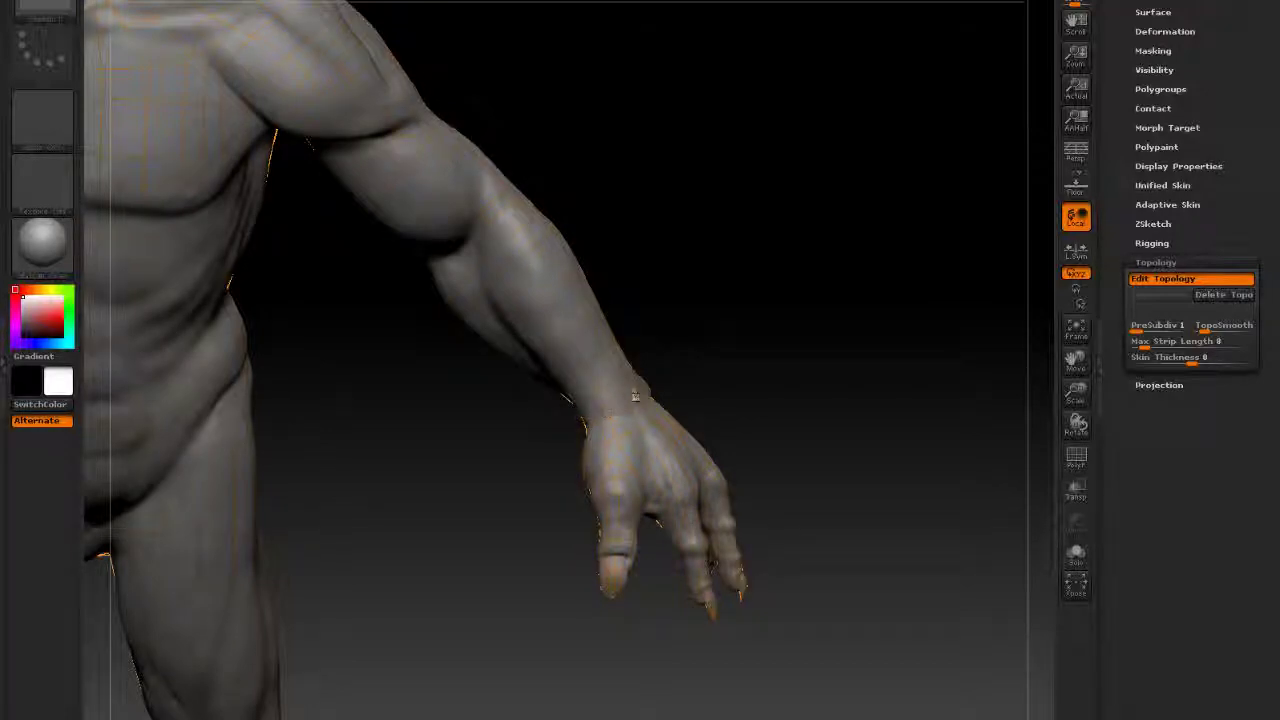
{"action": "left_click_drag", "start_coordinate": [790, 348], "coordinate": [636, 582]}
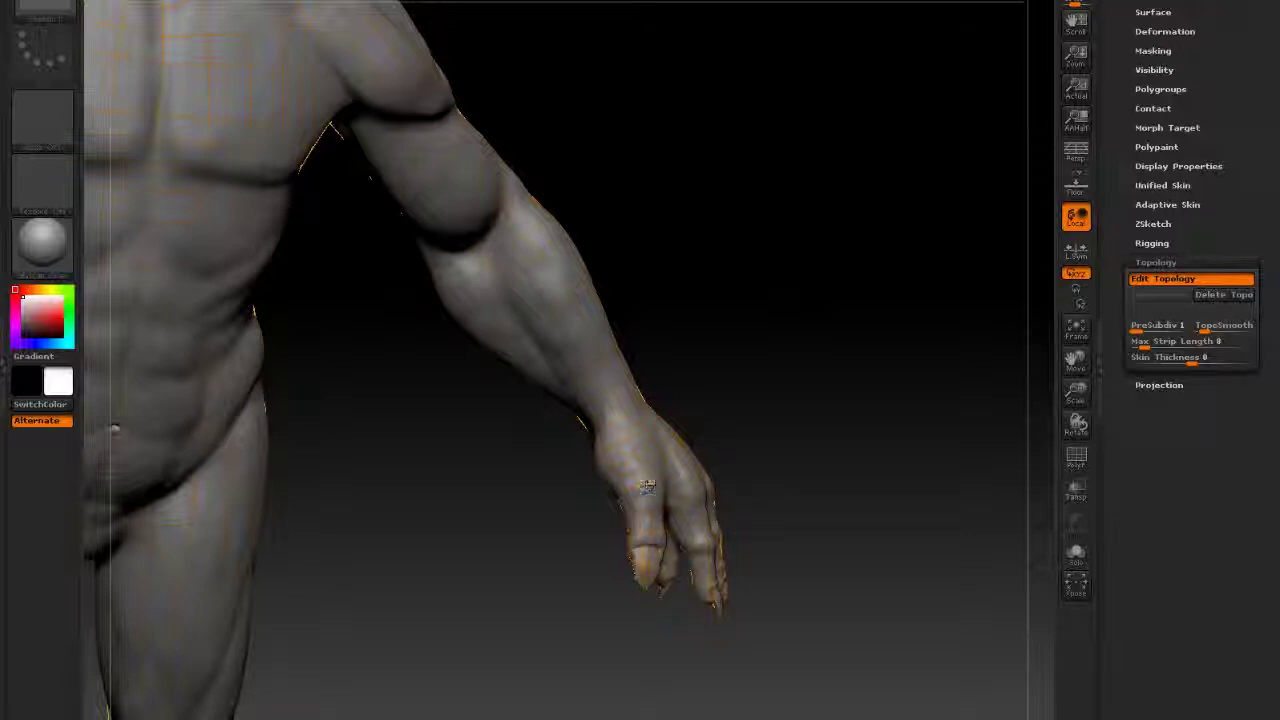
{"action": "left_click_drag", "start_coordinate": [699, 436], "coordinate": [640, 475]}
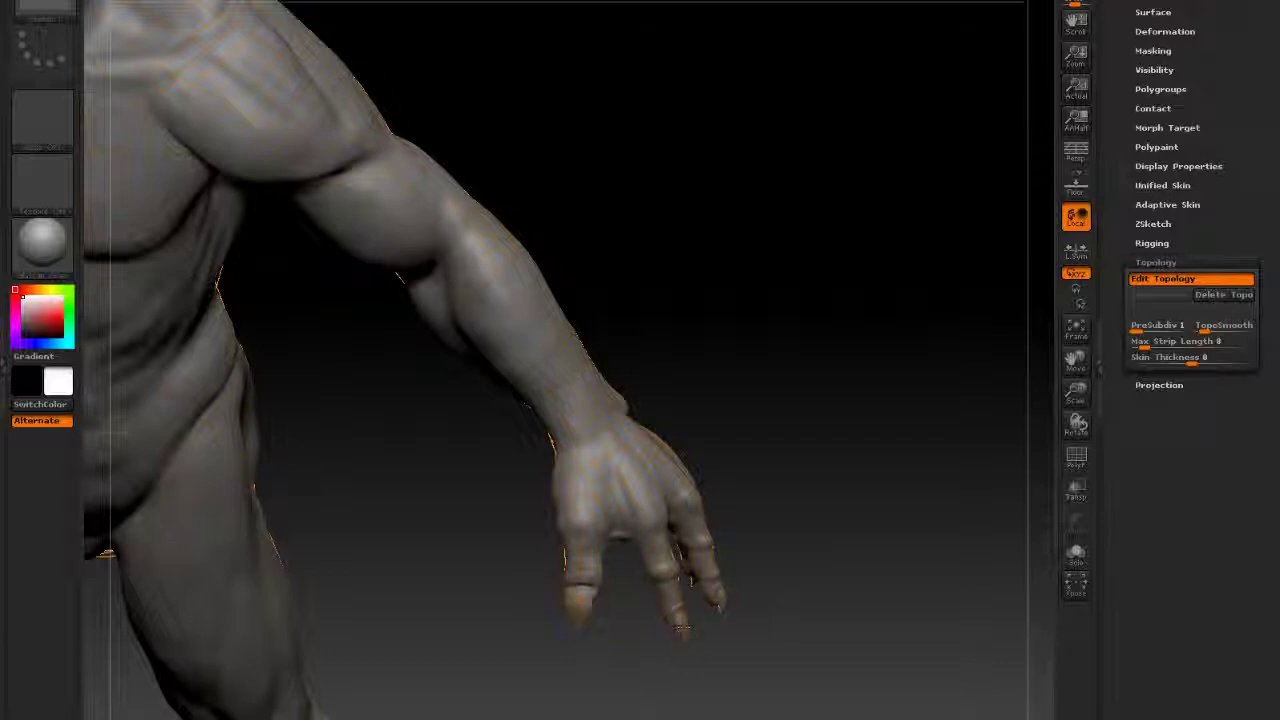
{"action": "left_click_drag", "start_coordinate": [789, 444], "coordinate": [735, 450]}
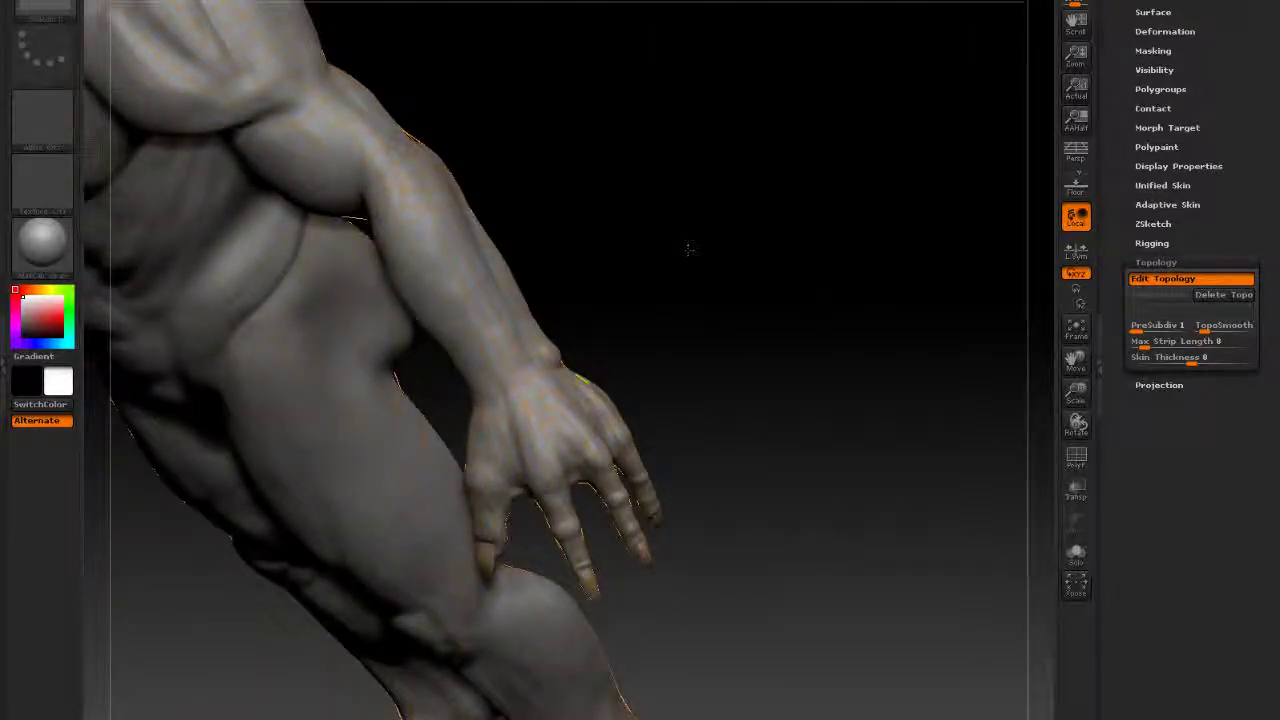
{"action": "left_click_drag", "start_coordinate": [691, 249], "coordinate": [505, 13]}
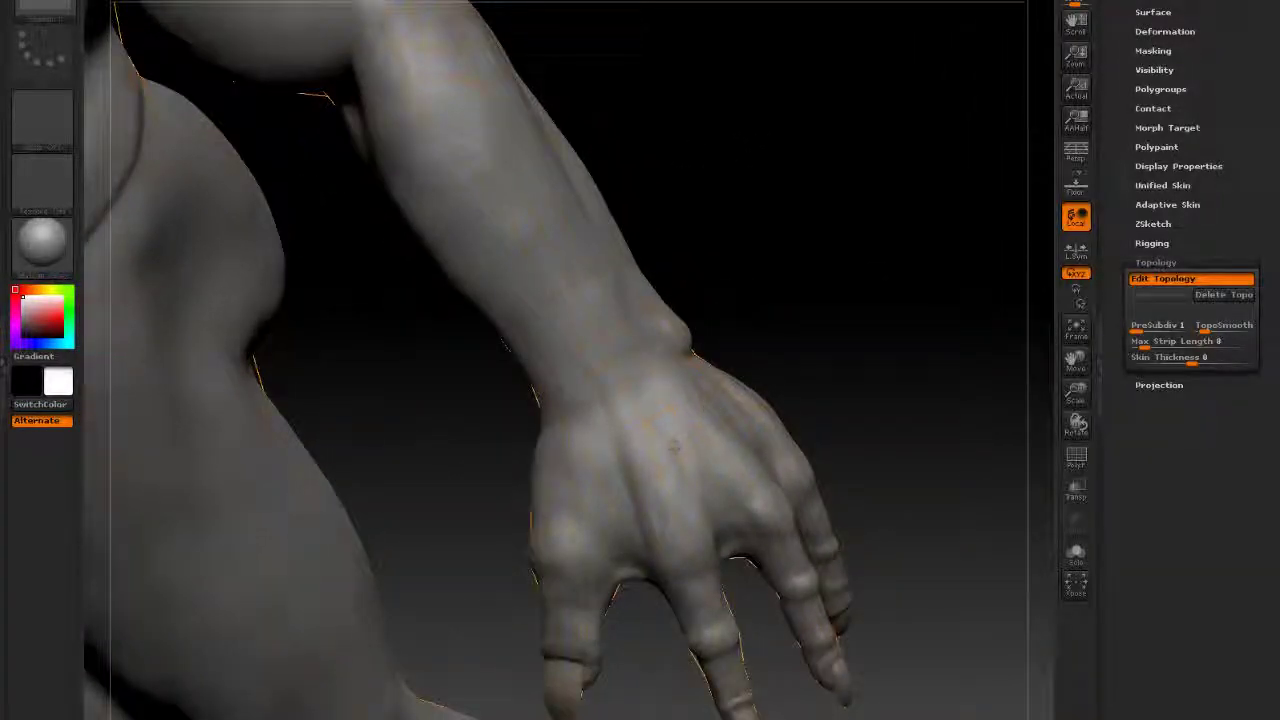
{"action": "left_click_drag", "start_coordinate": [801, 242], "coordinate": [688, 368]}
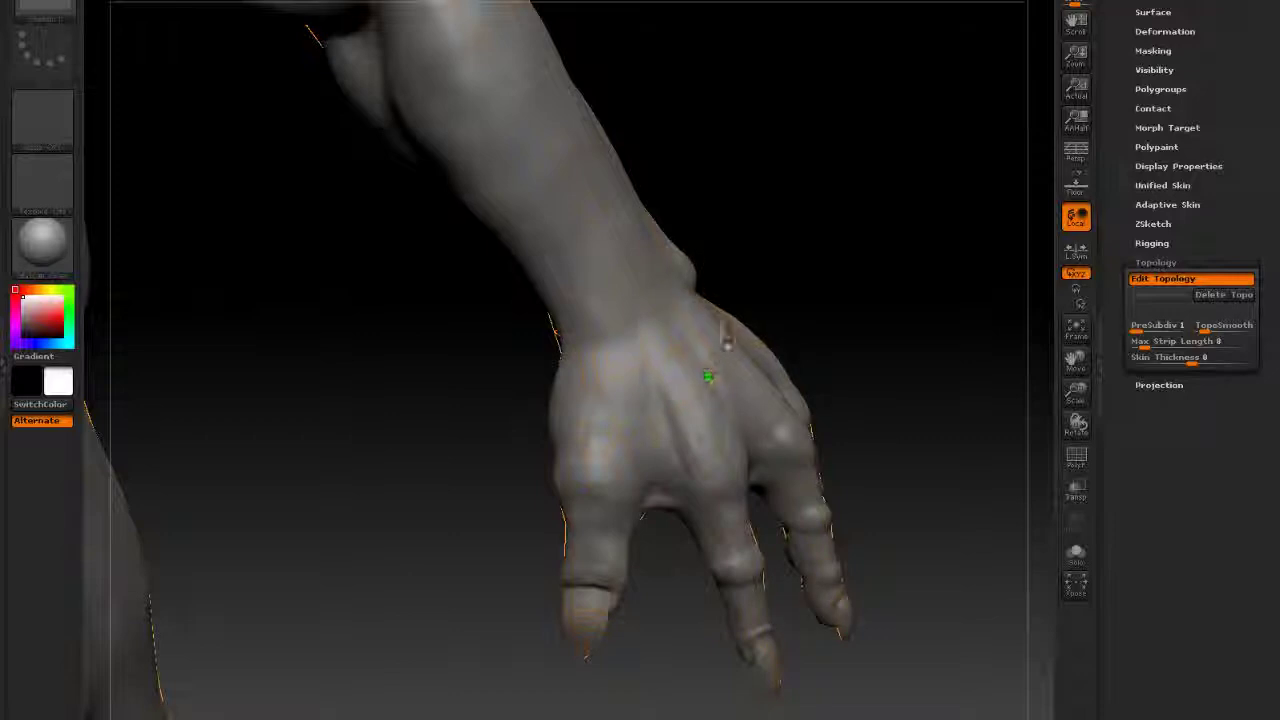
{"action": "left_click_drag", "start_coordinate": [817, 234], "coordinate": [849, 251]}
Examine the topology grid across the chest, abdomen and waist from the front and both sides
{"action": "left_click_drag", "start_coordinate": [634, 474], "coordinate": [816, 590], "text": "alt"}
{"action": "left_click_drag", "start_coordinate": [360, 270], "coordinate": [374, 311], "text": "alt"}
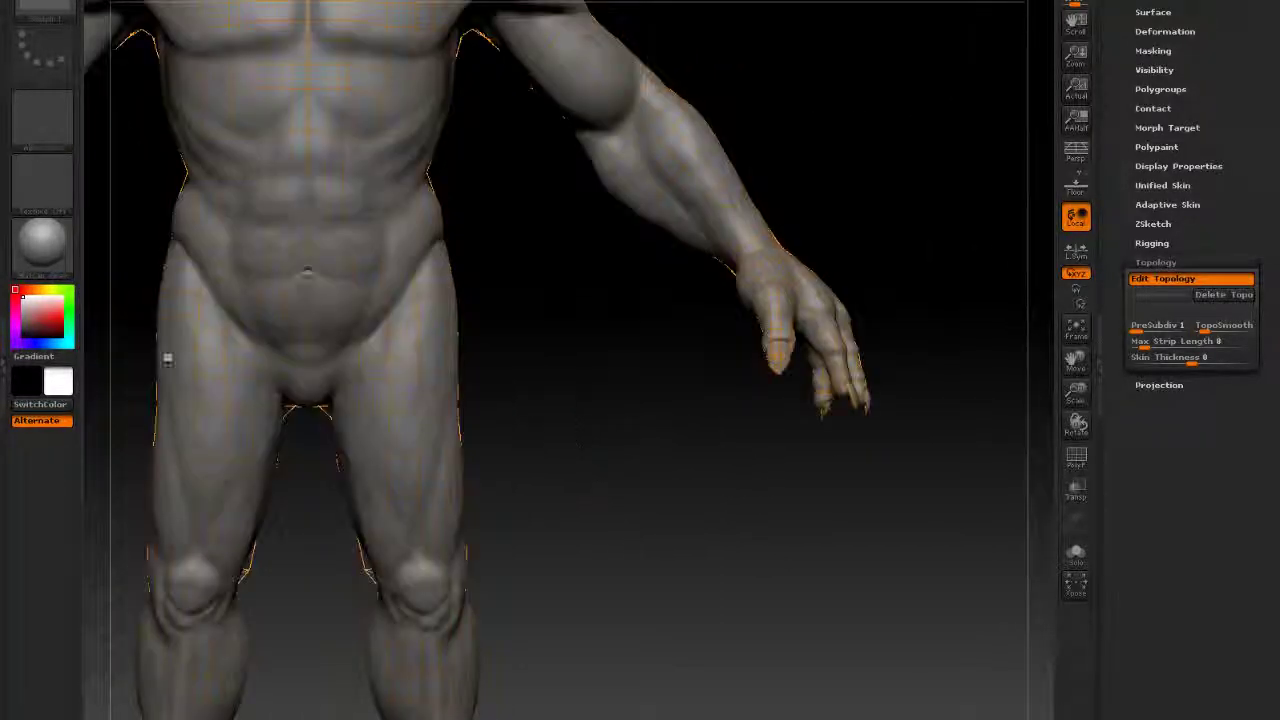
{"action": "left_click_drag", "start_coordinate": [522, 232], "coordinate": [438, 151], "text": "alt"}
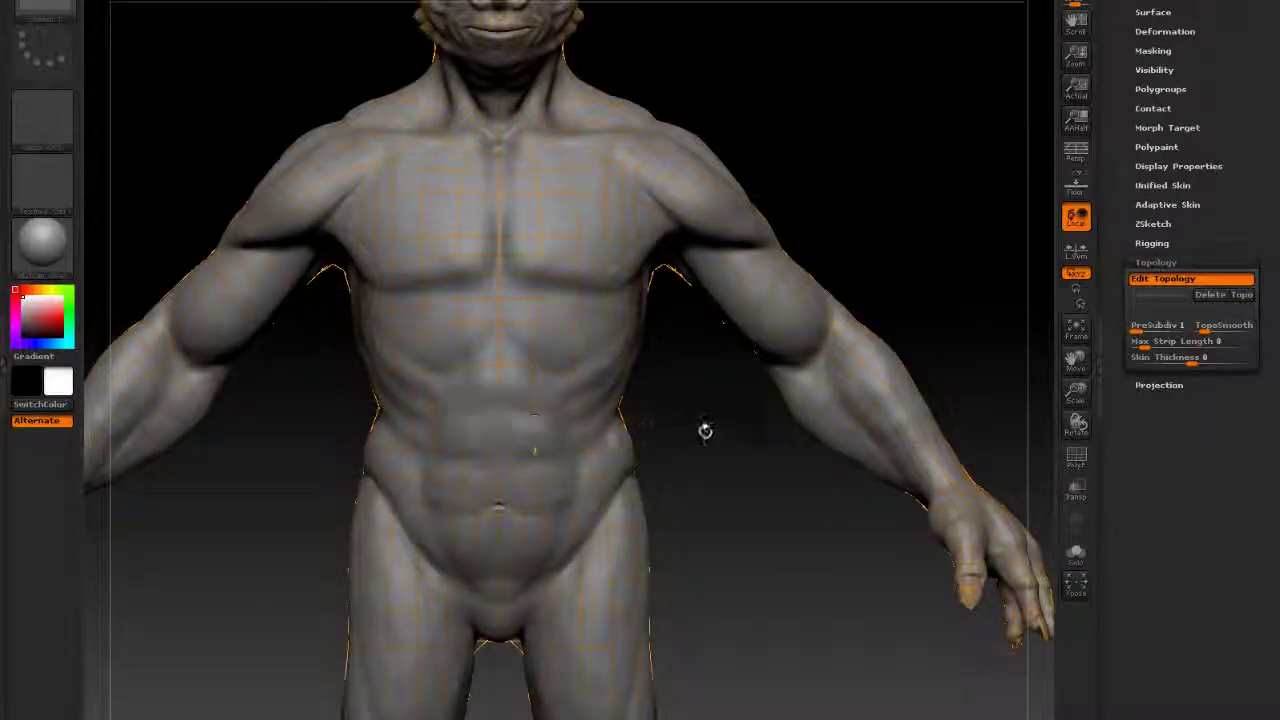
{"action": "left_click_drag", "start_coordinate": [706, 430], "coordinate": [440, 258]}
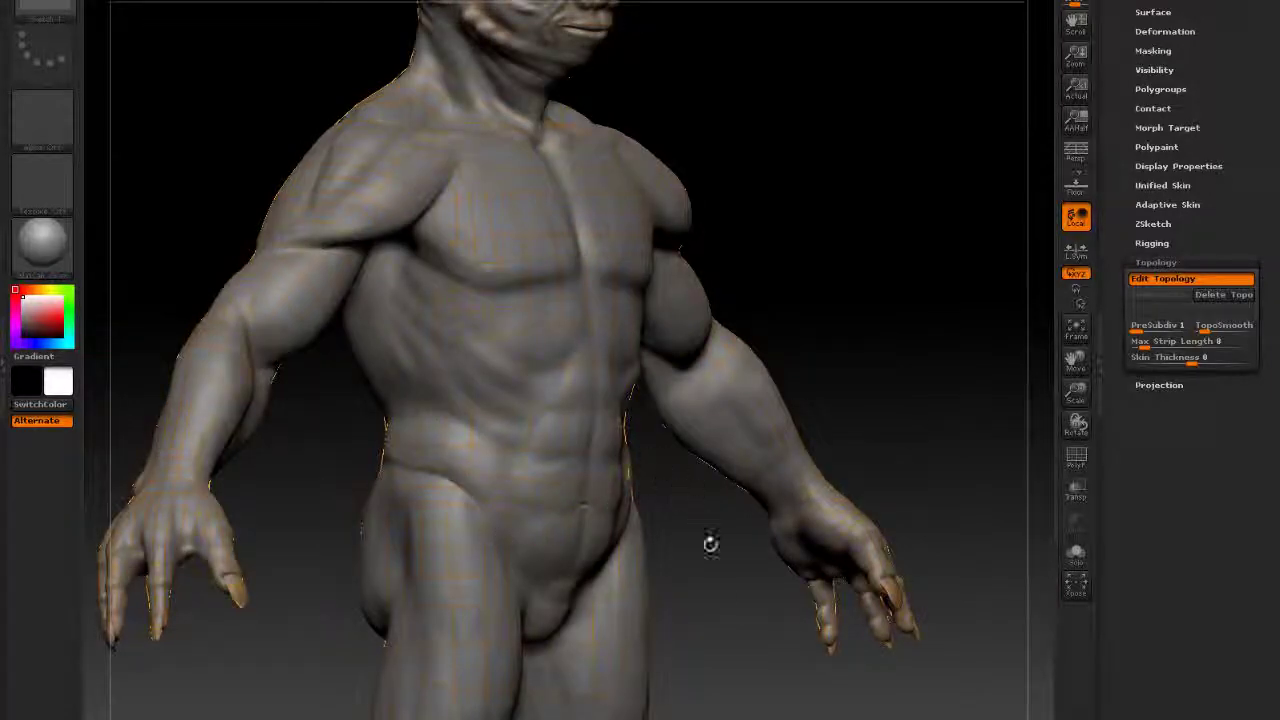
{"action": "left_click_drag", "start_coordinate": [712, 557], "coordinate": [570, 555]}
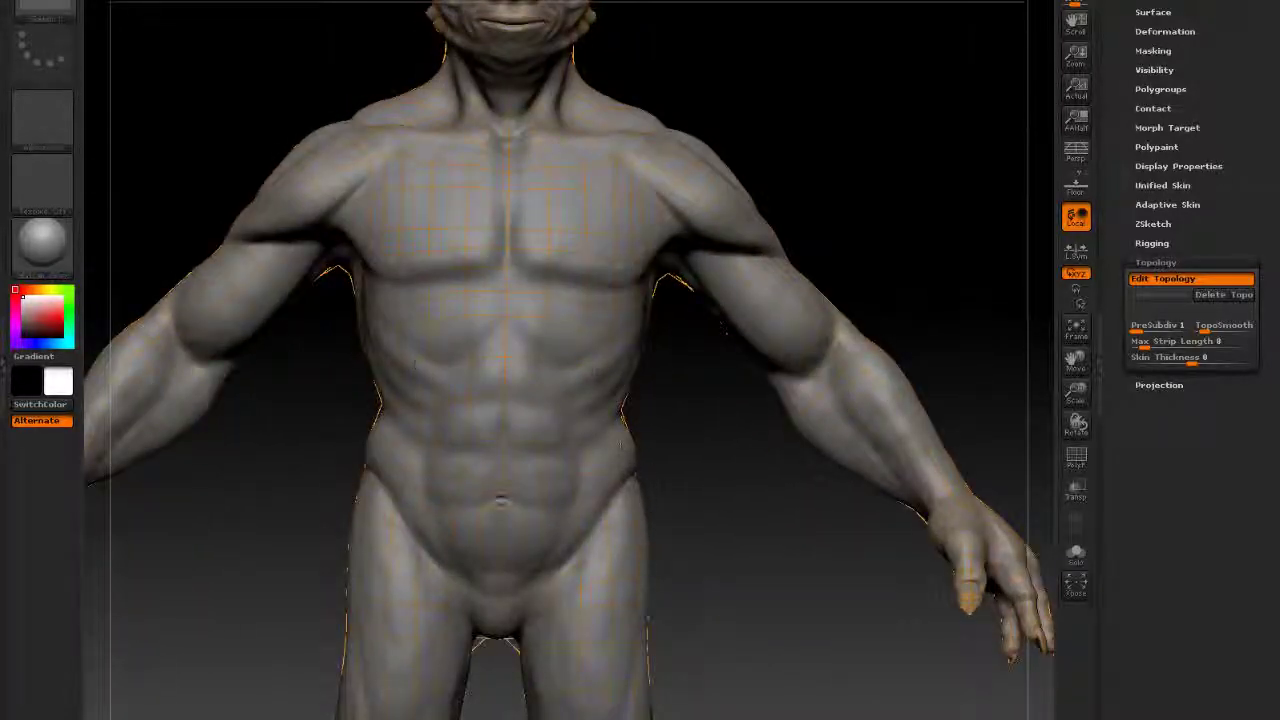
{"action": "left_click_drag", "start_coordinate": [648, 471], "coordinate": [610, 570]}
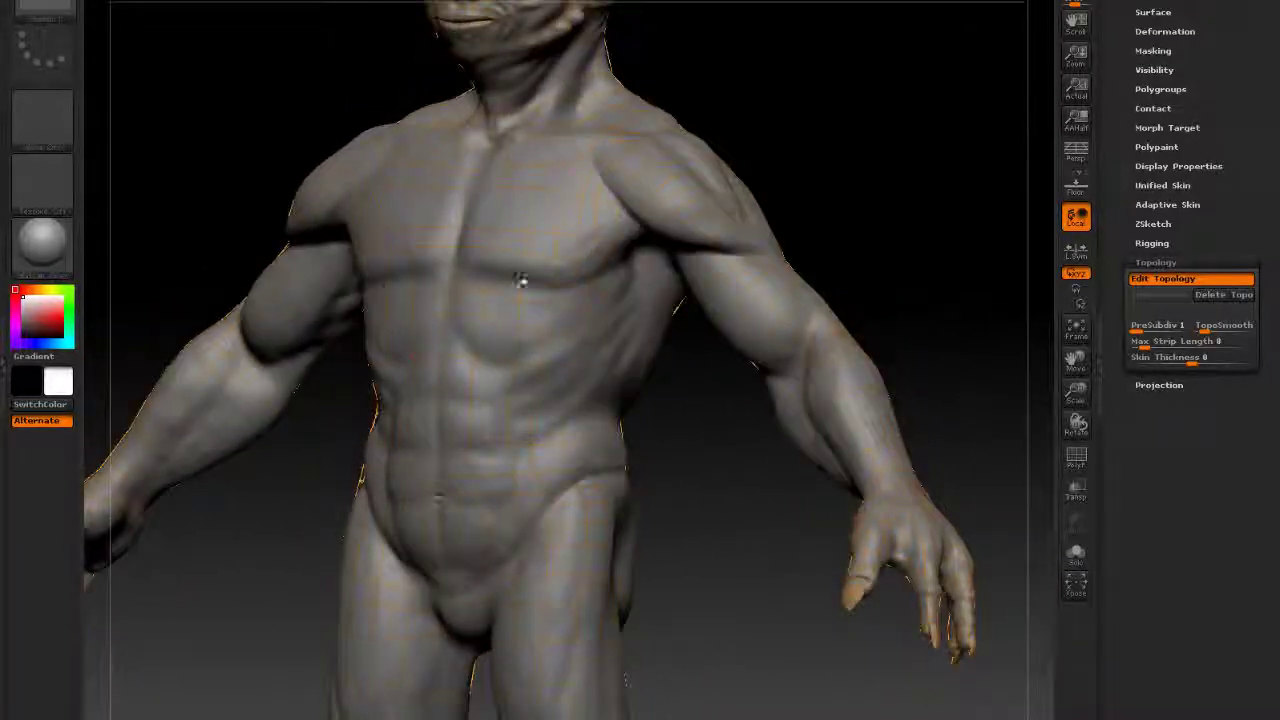
{"action": "left_click_drag", "start_coordinate": [680, 544], "coordinate": [745, 550]}
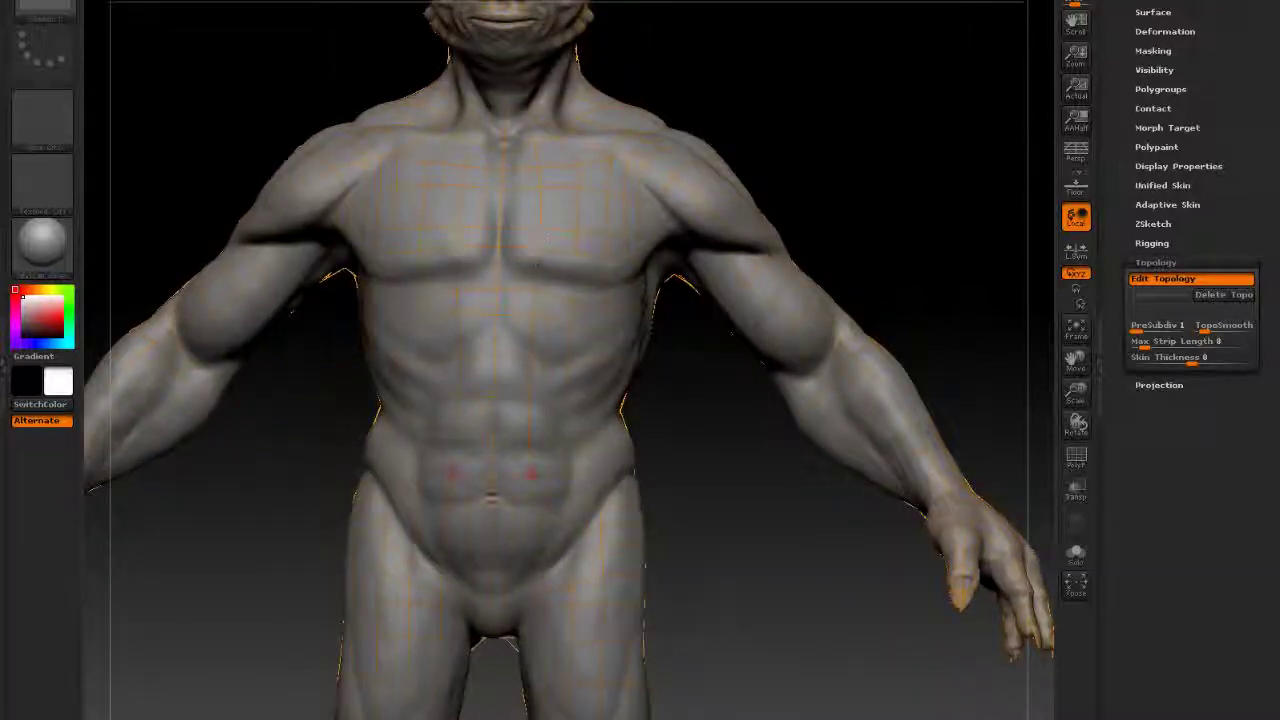
Examine the edge loops around the buttocks, thighs, knees and calves from the back and front
{"action": "mouse_move", "coordinate": [716, 600]}
{"action": "left_mouse_down", "text": "alt"}
{"action": "mouse_move", "coordinate": [710, 318]}
{"action": "mouse_move", "coordinate": [591, 340]}
{"action": "left_mouse_up", "text": "alt"}
{"action": "mouse_move", "coordinate": [711, 374]}
{"action": "left_mouse_down"}
{"action": "mouse_move", "coordinate": [589, 385]}
{"action": "mouse_move", "coordinate": [600, 370]}
{"action": "mouse_move", "coordinate": [578, 348]}
{"action": "left_mouse_up"}
{"action": "left_click_drag", "start_coordinate": [497, 487], "coordinate": [489, 218]}
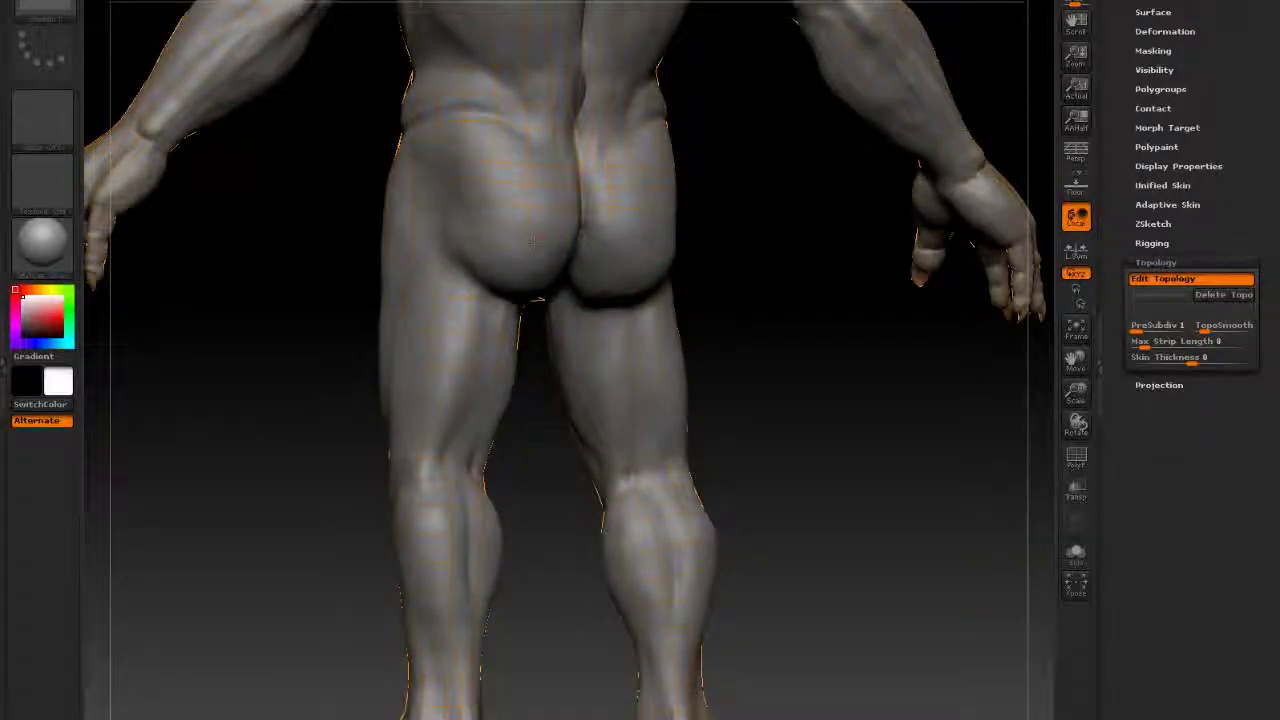
{"action": "left_click_drag", "start_coordinate": [734, 295], "coordinate": [480, 225]}
{"action": "left_click_drag", "start_coordinate": [504, 509], "coordinate": [493, 283]}
{"action": "left_click_drag", "start_coordinate": [294, 263], "coordinate": [405, 263]}
{"action": "left_click_drag", "start_coordinate": [334, 423], "coordinate": [324, 387]}
{"action": "left_click_drag", "start_coordinate": [315, 309], "coordinate": [505, 287]}
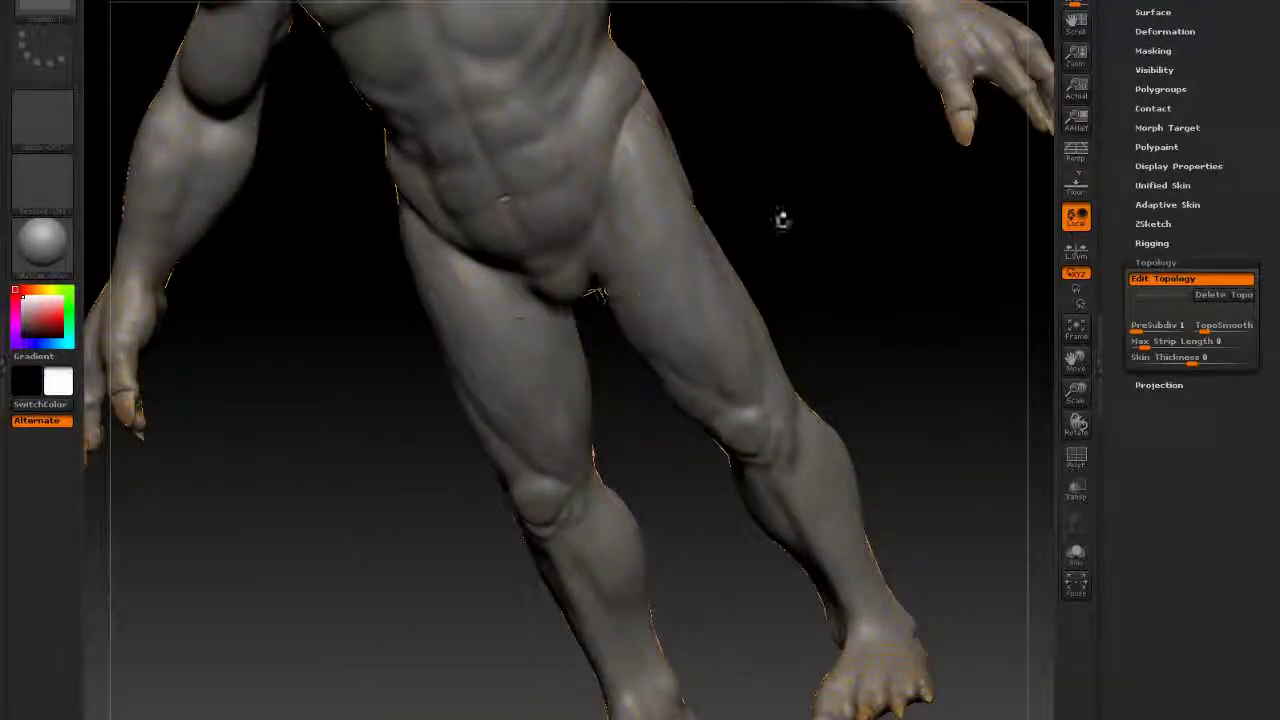
{"action": "left_click_drag", "start_coordinate": [597, 293], "coordinate": [545, 300]}
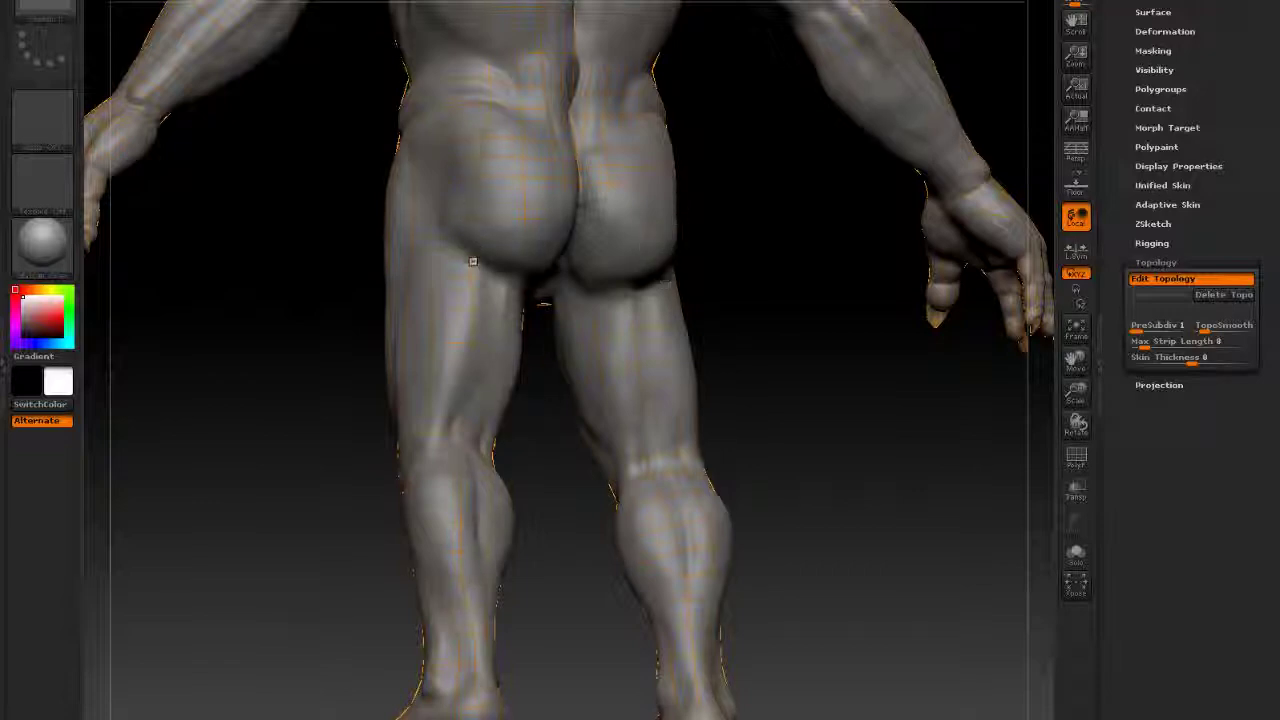
Examine the topology over the feet and toes up close
{"action": "left_click_drag", "start_coordinate": [775, 442], "coordinate": [822, 320]}
{"action": "left_click_drag", "start_coordinate": [680, 510], "coordinate": [800, 351]}
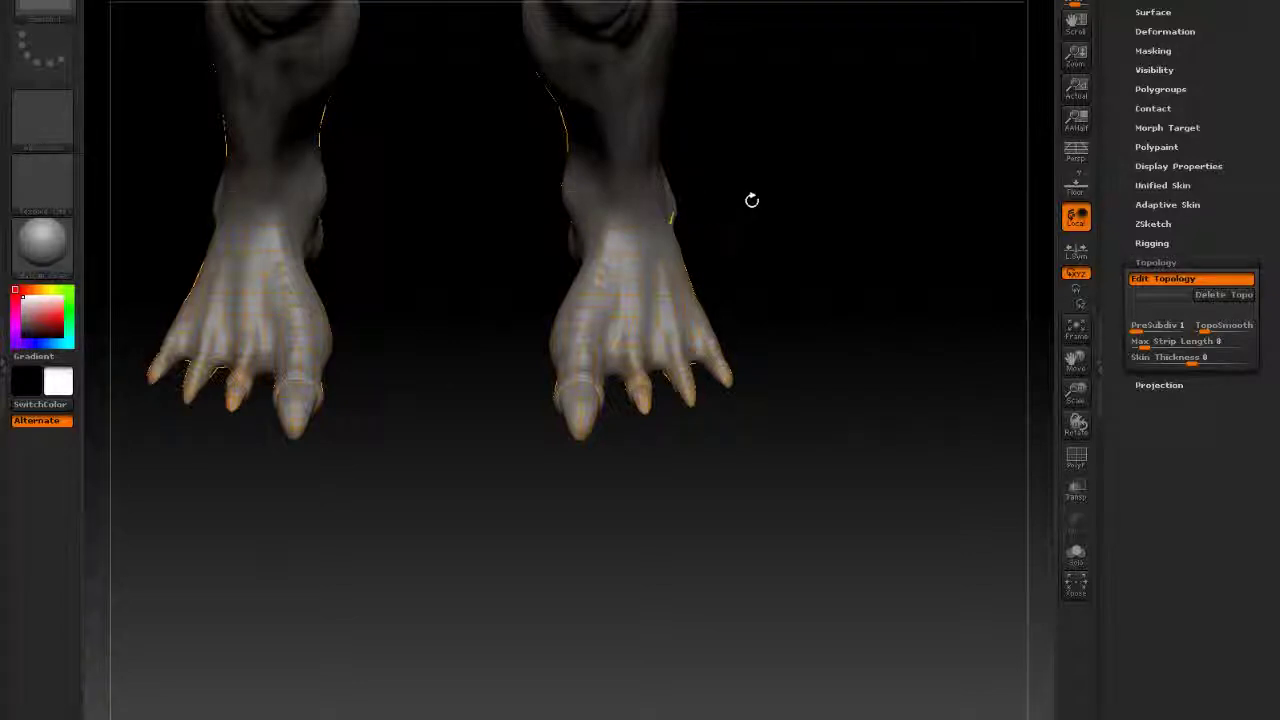
{"action": "left_click_drag", "start_coordinate": [751, 197], "coordinate": [480, 446]}
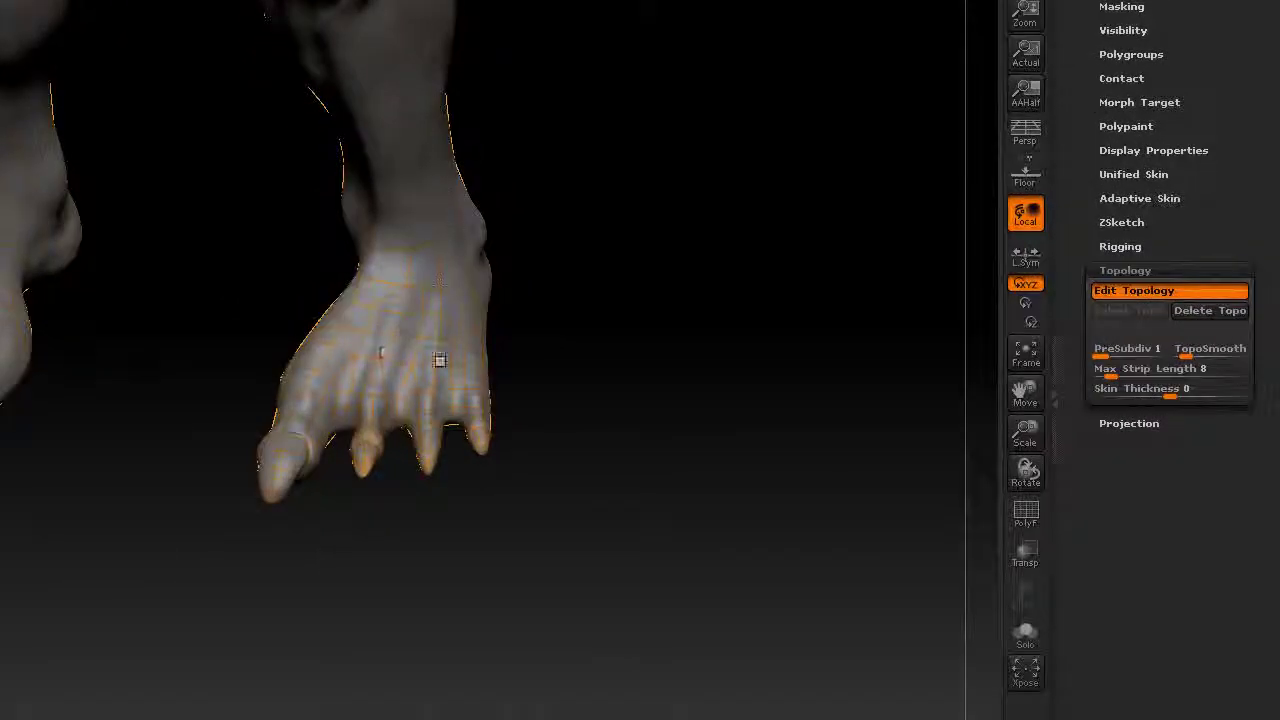
Preview the adaptive skin of the ZSphere topology and hide the Recovered_Tool subtool
{"action": "left_click_drag", "start_coordinate": [664, 277], "coordinate": [620, 640]}
{"action": "key", "text": "a"}
{"action": "left_click_drag", "start_coordinate": [1080, 80], "coordinate": [1076, 355]}
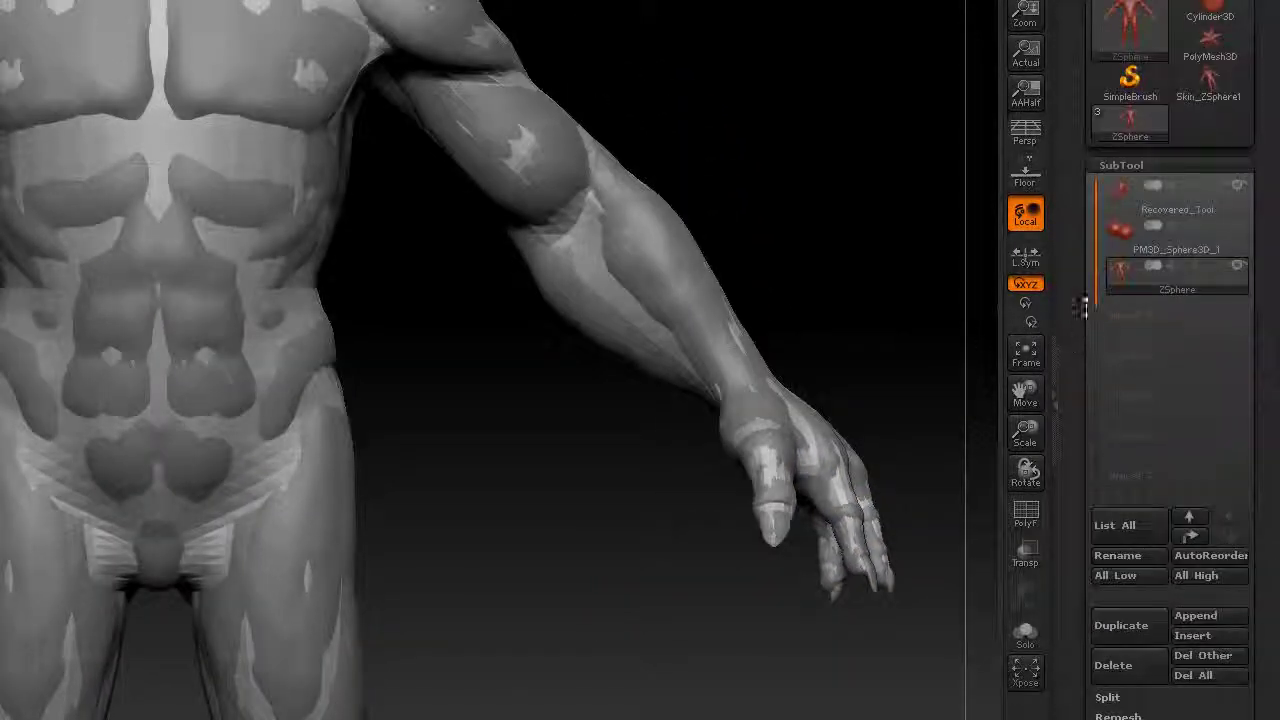
{"action": "left_click", "coordinate": [1235, 186]}
Examine the previewed low-poly skin of the creature from the side and the front
{"action": "left_click_drag", "start_coordinate": [695, 110], "coordinate": [765, 310], "text": "alt"}
{"action": "left_click_drag", "start_coordinate": [700, 420], "coordinate": [412, 464]}
{"action": "left_click_drag", "start_coordinate": [600, 470], "coordinate": [626, 397], "text": "alt"}
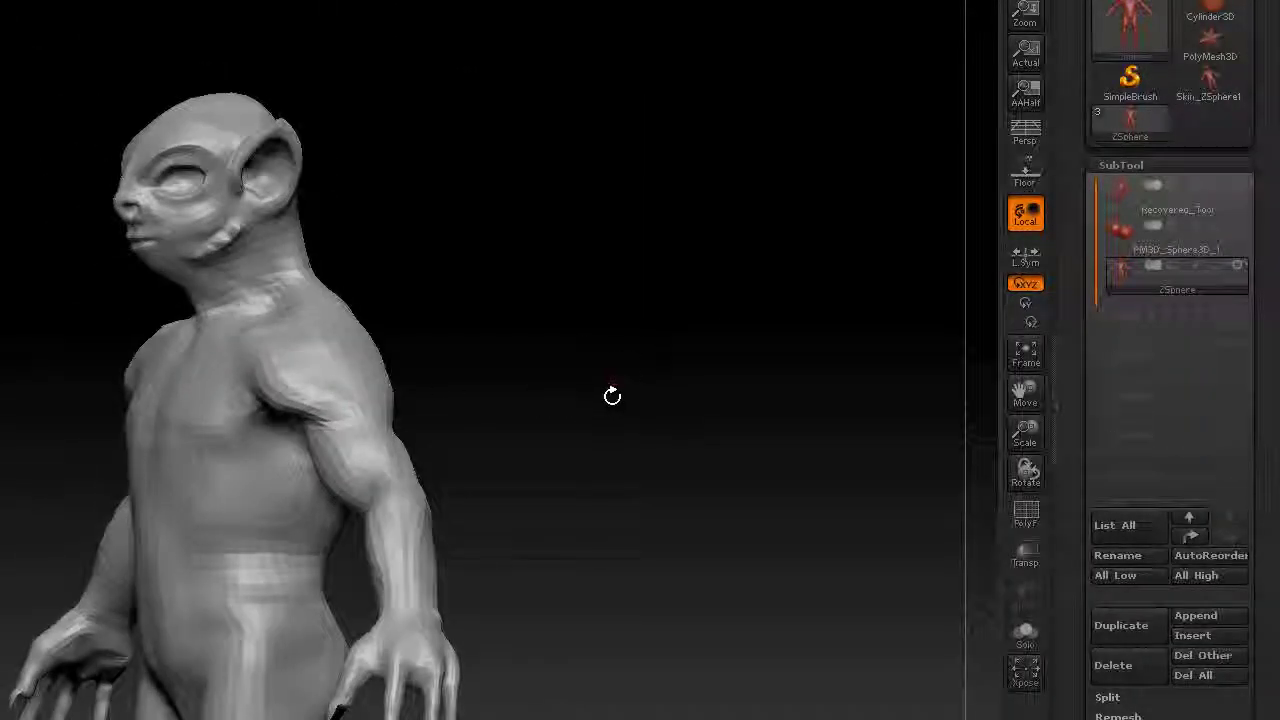
{"action": "left_click_drag", "start_coordinate": [800, 405], "coordinate": [605, 425]}
{"action": "left_click_drag", "start_coordinate": [700, 410], "coordinate": [641, 358]}
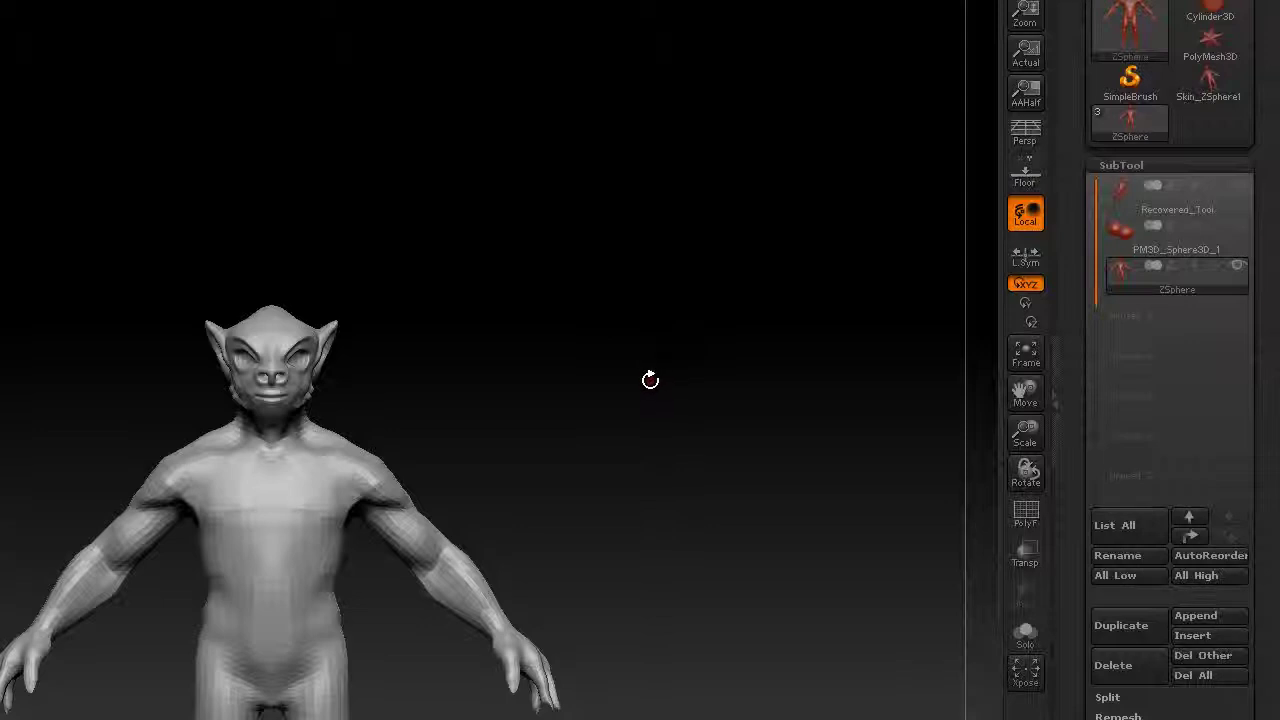
{"action": "left_click_drag", "start_coordinate": [647, 388], "coordinate": [679, 287], "text": "alt"}
Turn off the adaptive skin preview and examine the bare topology wireframe of the head and upper body
{"action": "key", "text": "a"}
{"action": "left_click_drag", "start_coordinate": [690, 332], "coordinate": [730, 120]}
{"action": "left_click_drag", "start_coordinate": [726, 350], "coordinate": [710, 327]}
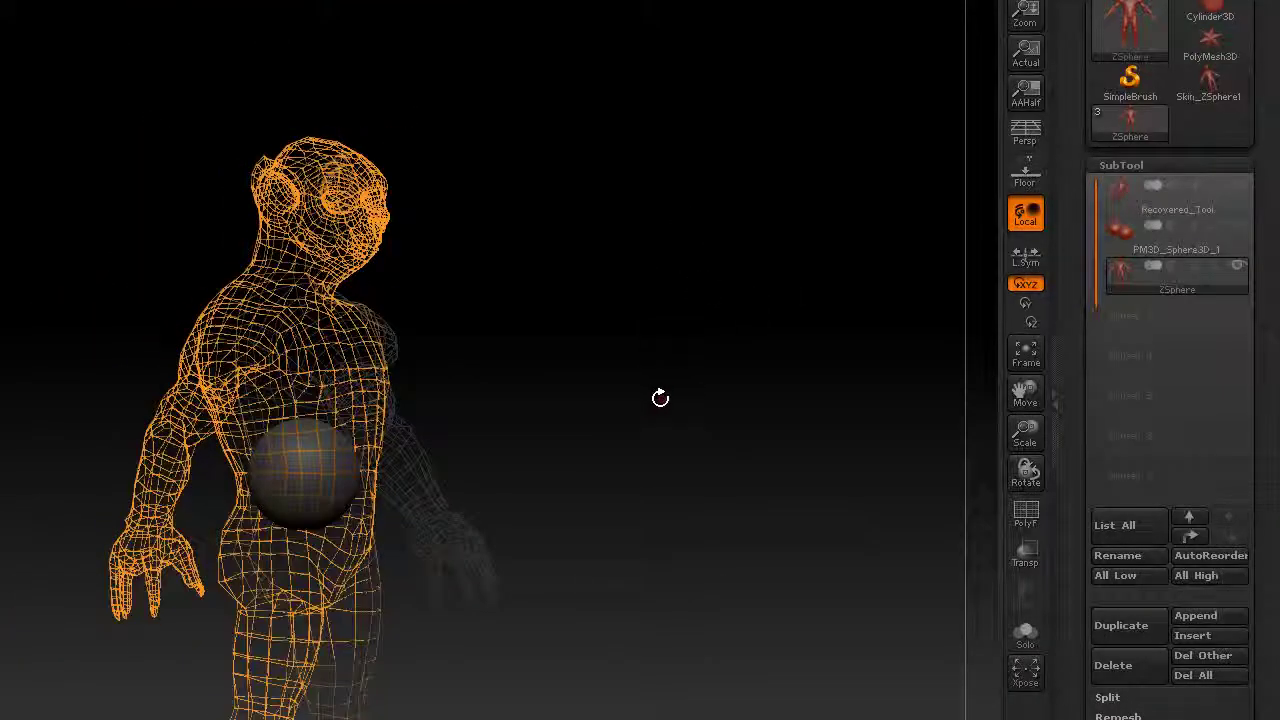
{"action": "left_click_drag", "start_coordinate": [698, 432], "coordinate": [731, 550]}
{"action": "left_click_drag", "start_coordinate": [765, 298], "coordinate": [722, 306]}
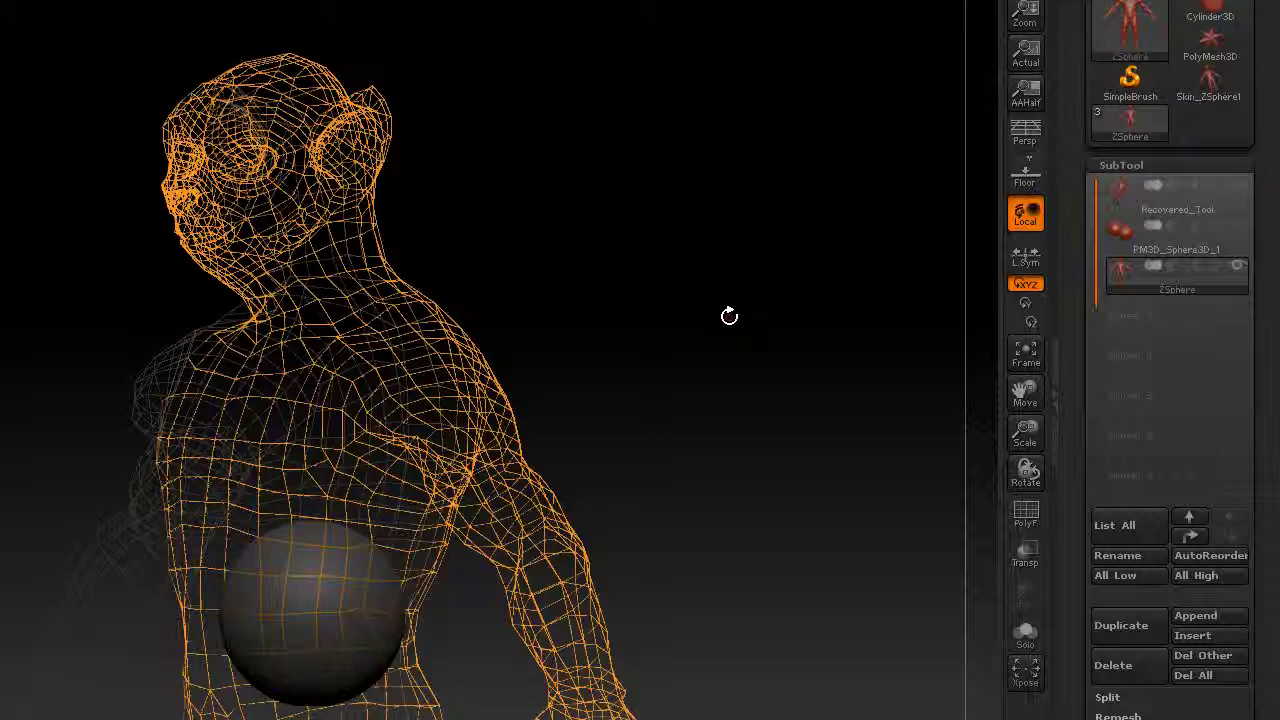